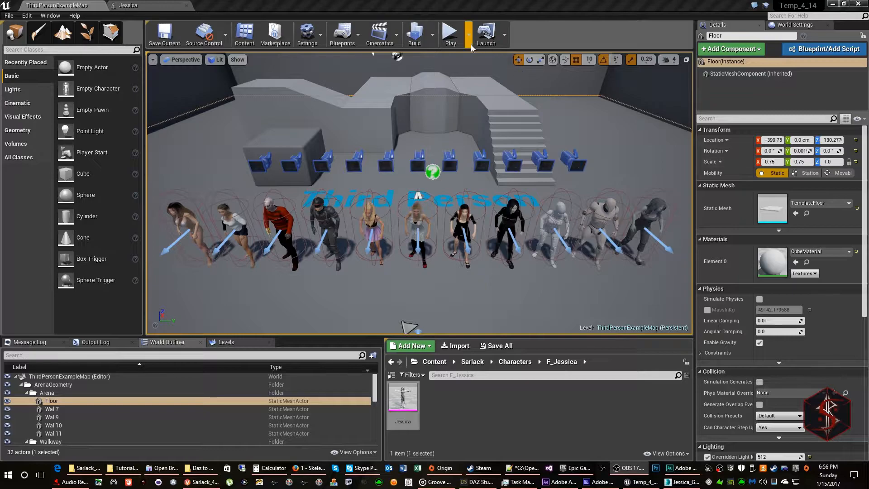
Step: Play the level in the editor and examine how the lined-up characters' feet and shoes meet the floor, ending the play session
left_click(450, 33)
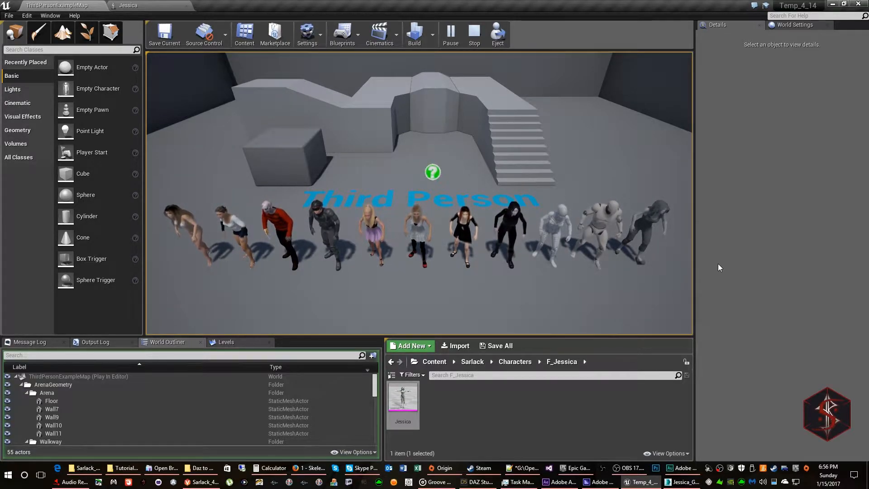
left_click(539, 297)
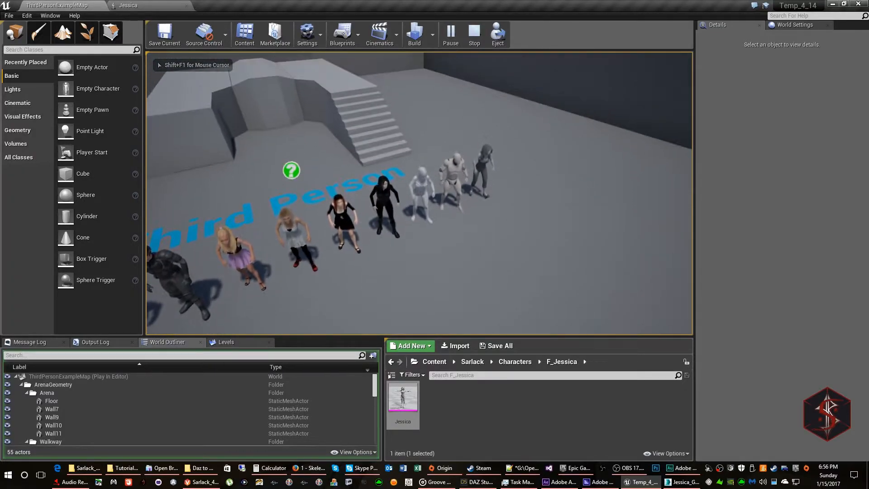
key("w")
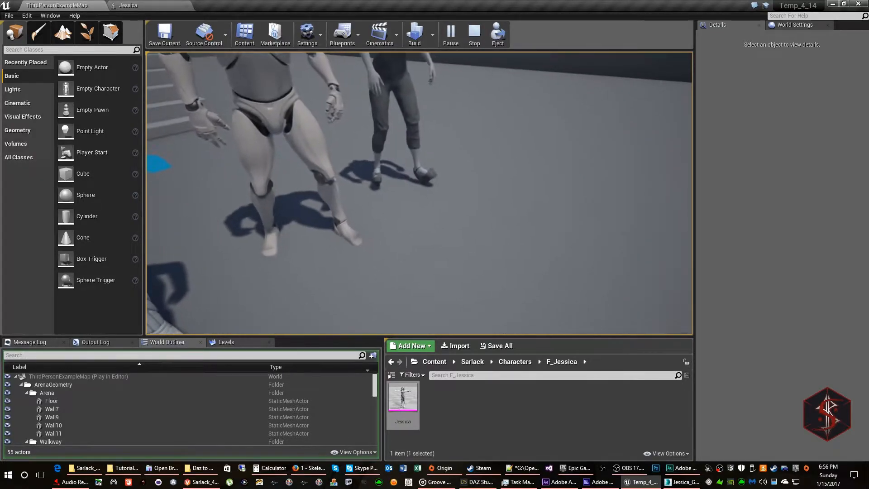
key("a")
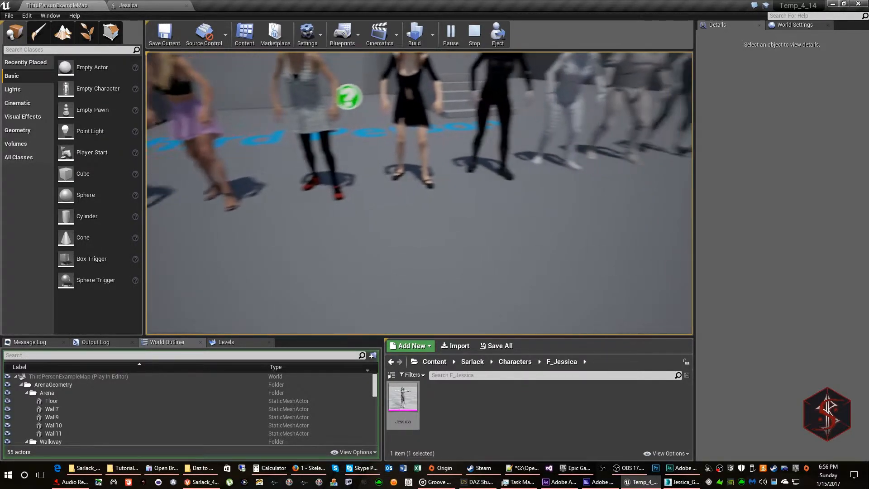
key("w")
key("w")
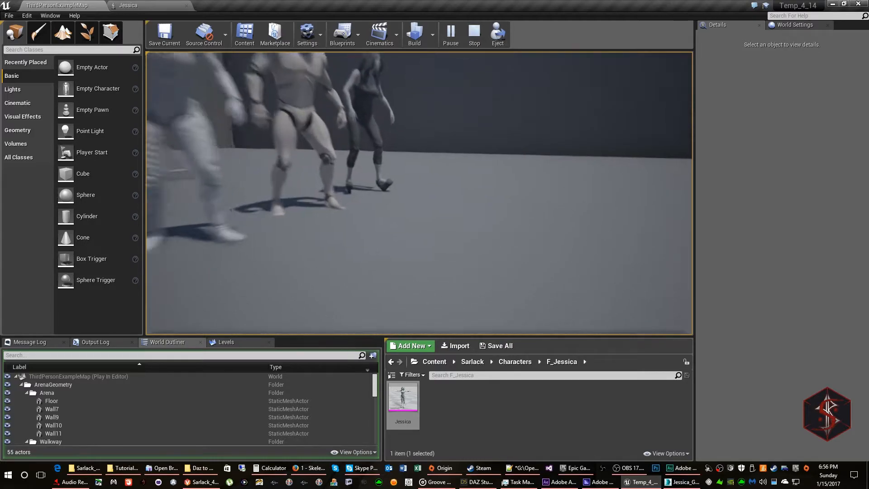
key("w")
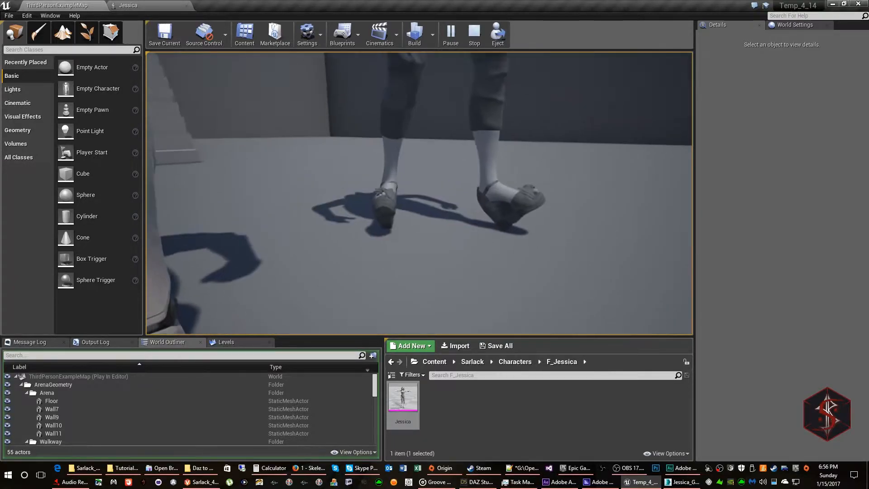
key("shift+F1")
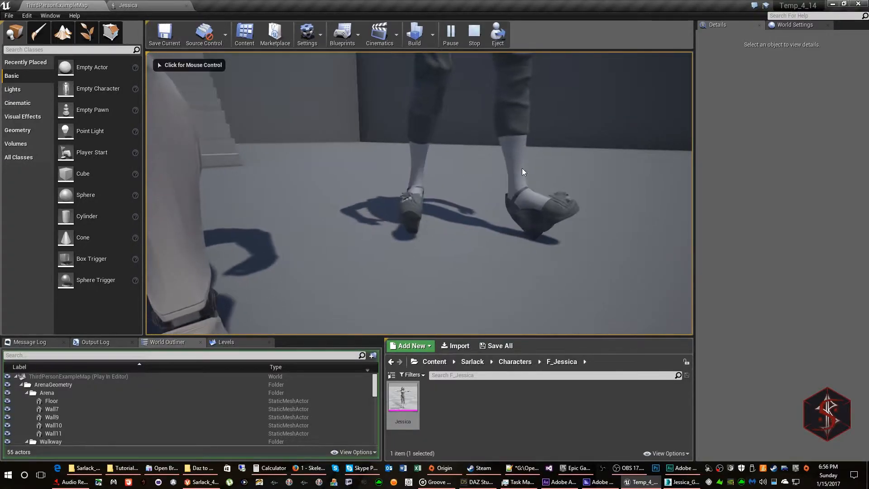
left_click(474, 34)
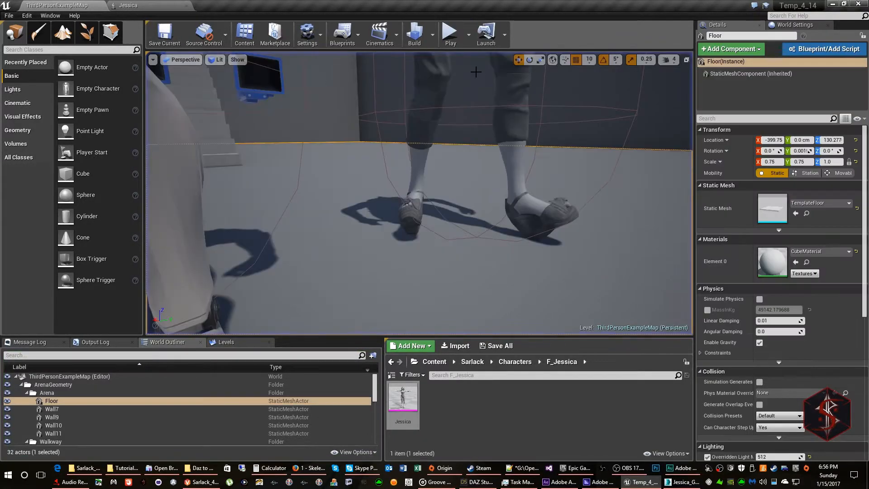
Step: Open the Jessica skeletal mesh and display bones for the entire hierarchy to examine the foot bones against the shoes
double_click(401, 400)
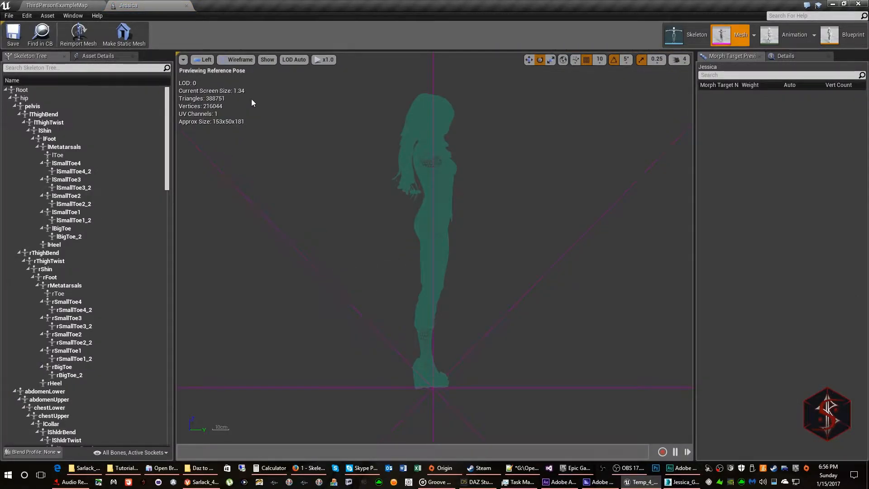
left_click(204, 60)
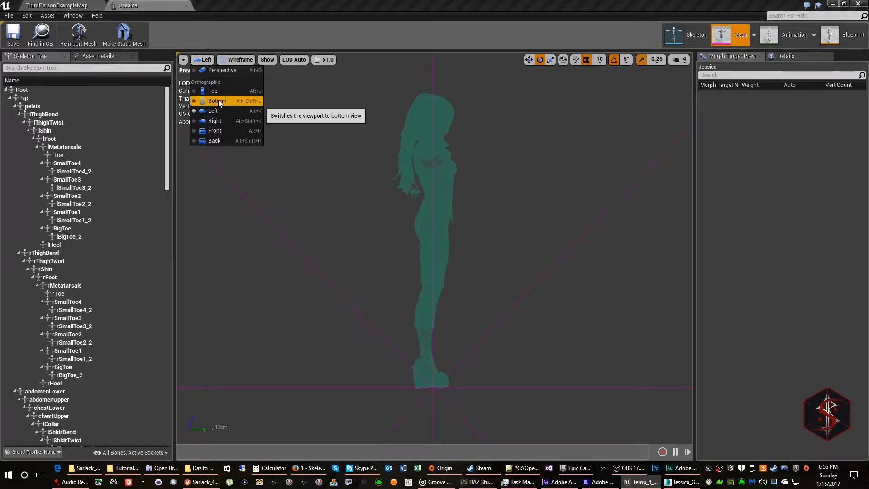
left_click(282, 28)
left_click(266, 60)
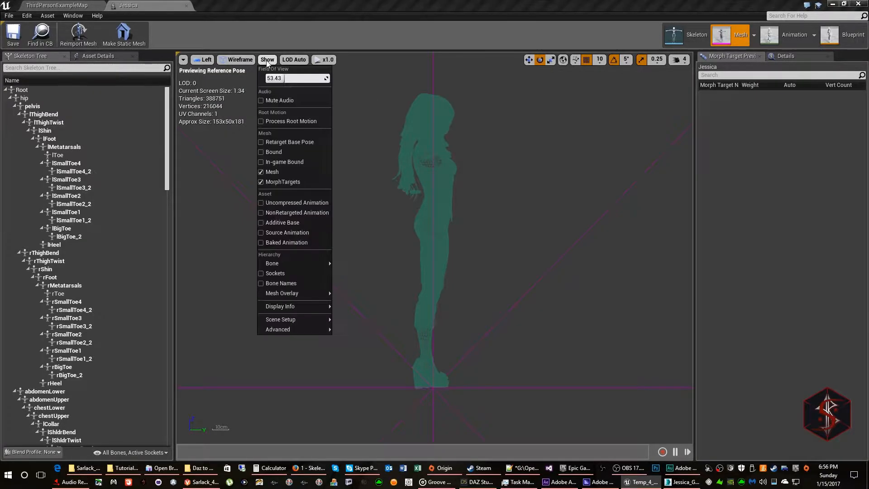
mouse_move(297, 267)
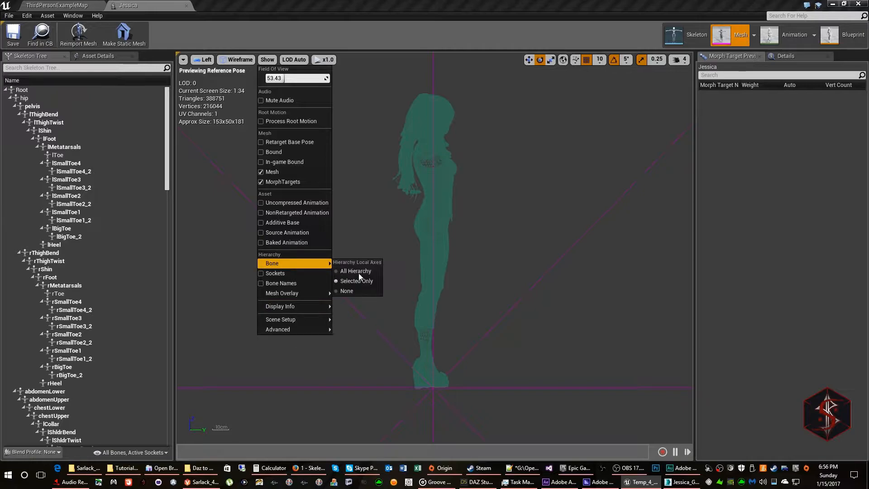
left_click(358, 268)
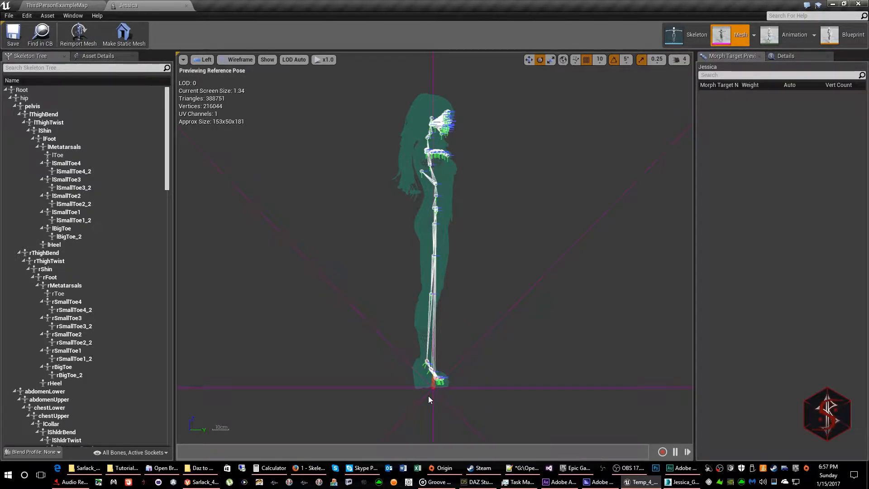
scroll(422, 414, "up", 8)
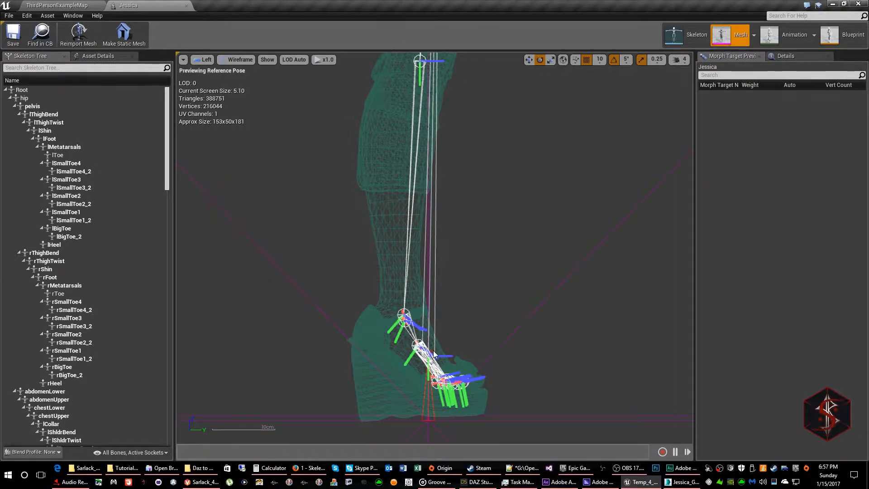
scroll(426, 378, "up", 2)
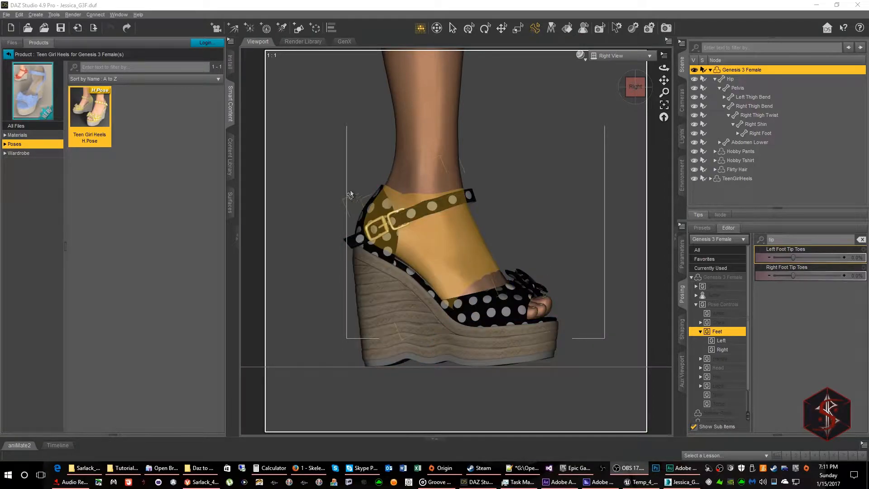
Step: In DAZ Studio, inspect the Teen Girl Heels pose and the bend parameters of the figure's right foot and right toes
left_click(94, 114)
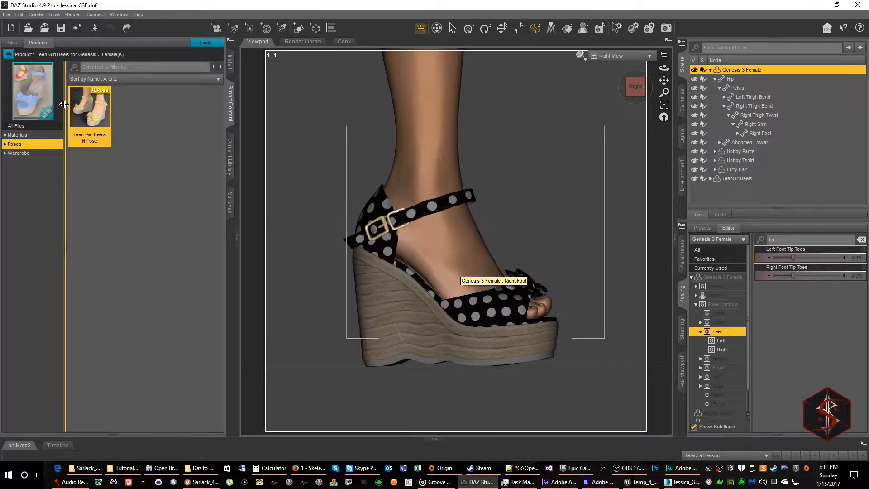
mouse_move(114, 129)
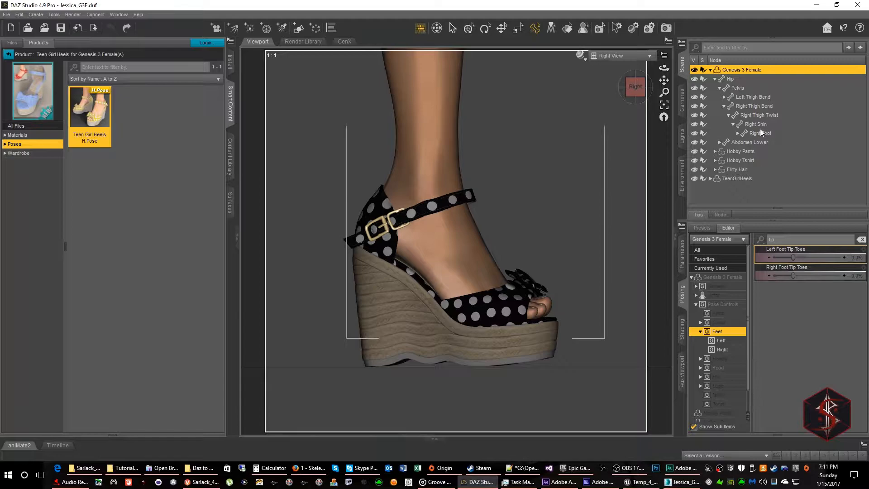
left_click(444, 250)
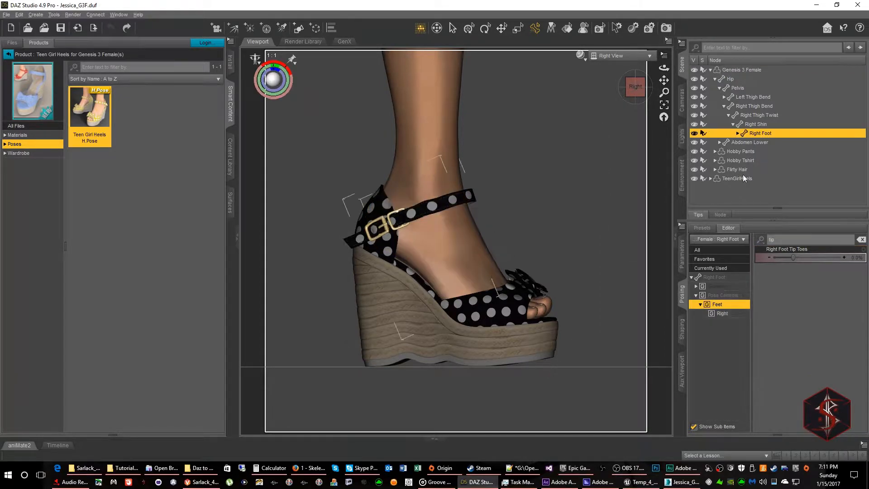
left_click(682, 254)
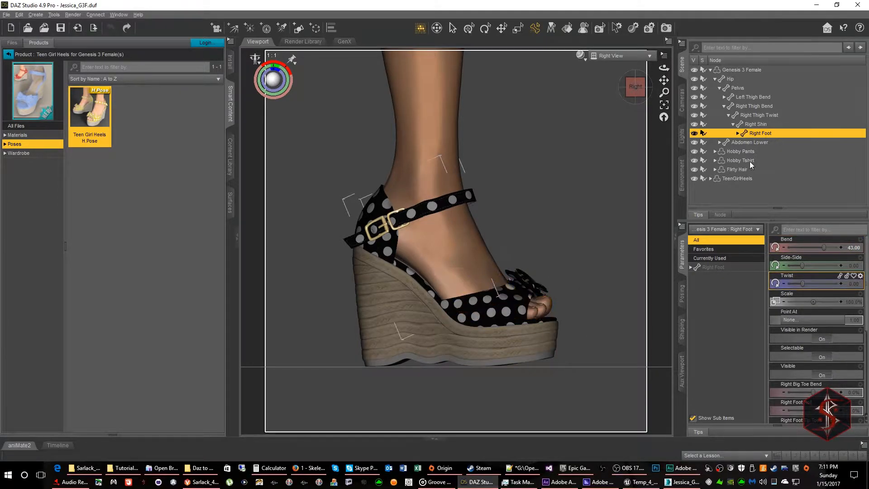
left_click(524, 295)
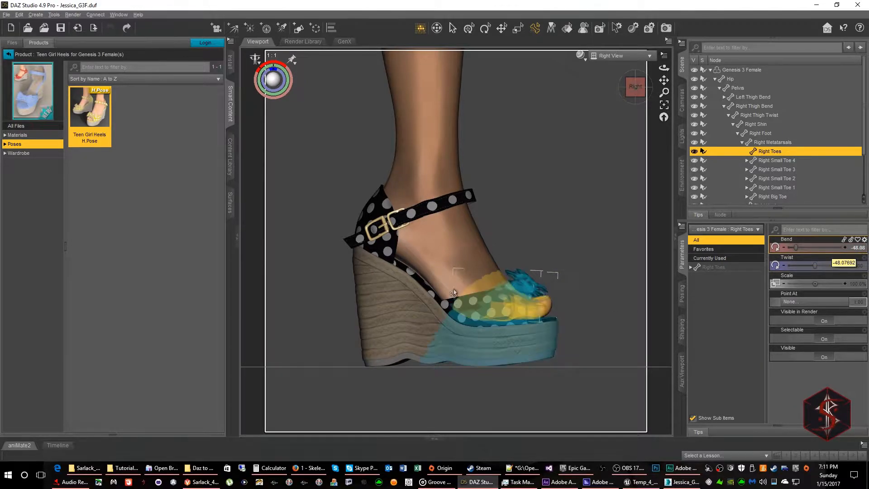
left_click(523, 209)
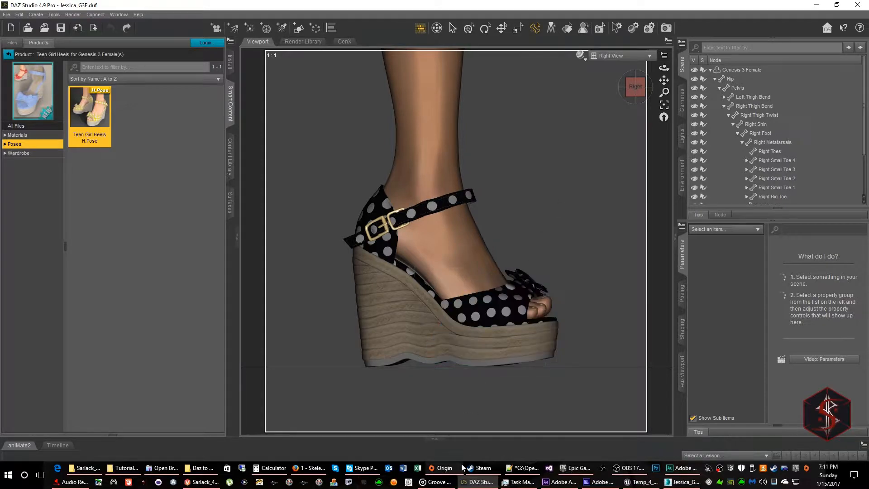
Step: Switch to Unreal Editor and play the level to examine the high-heeled character's feet, ending the play session
left_click(647, 484)
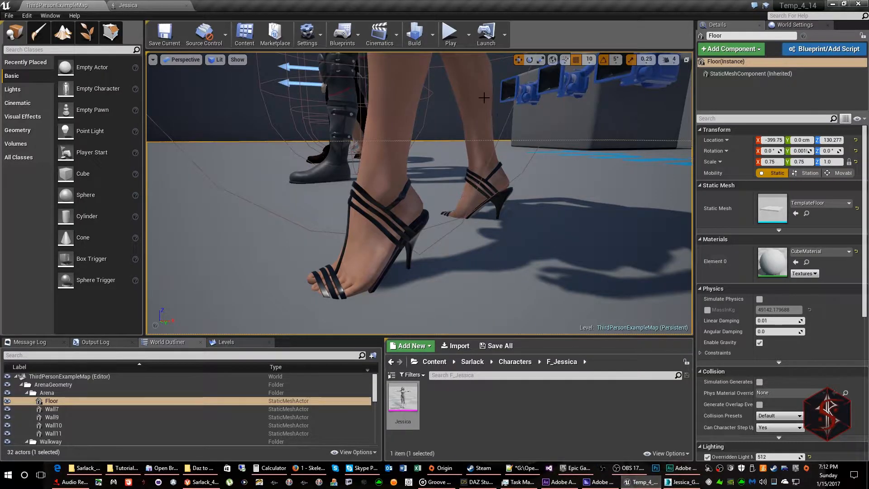
left_click(450, 40)
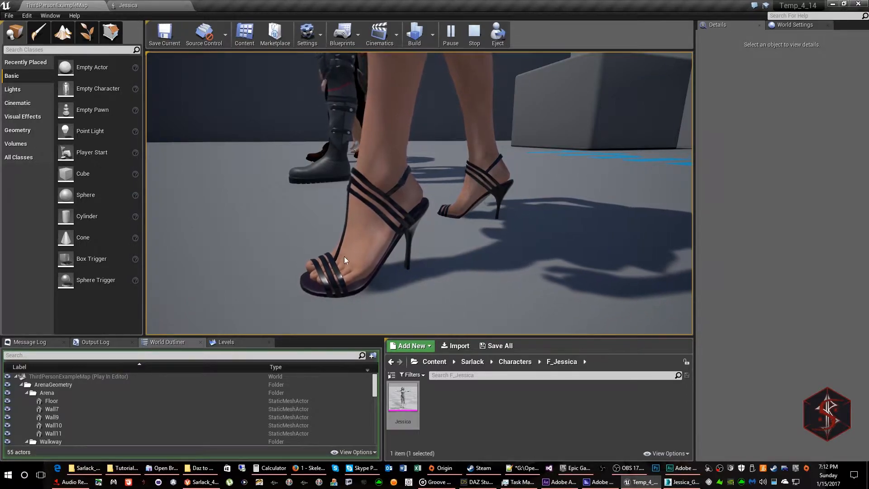
left_click(475, 33)
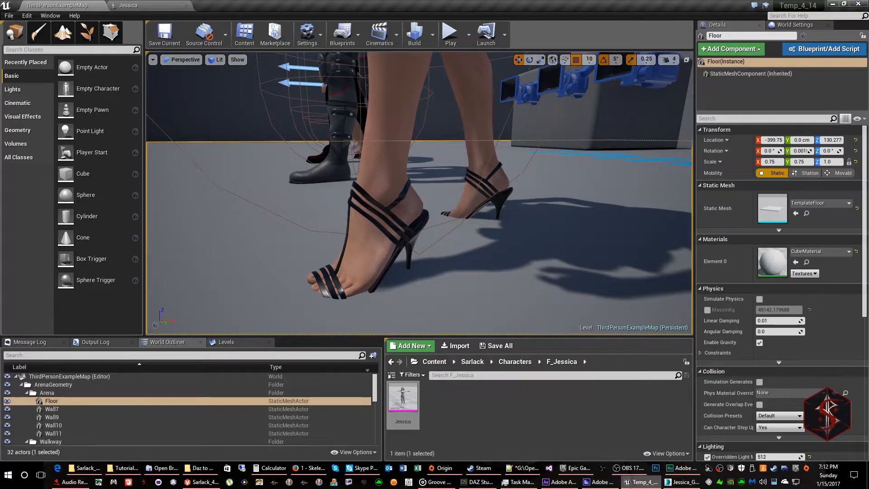
Step: Switch back to DAZ Studio and zero the figure pose of Genesis 3 Female
left_click(479, 483)
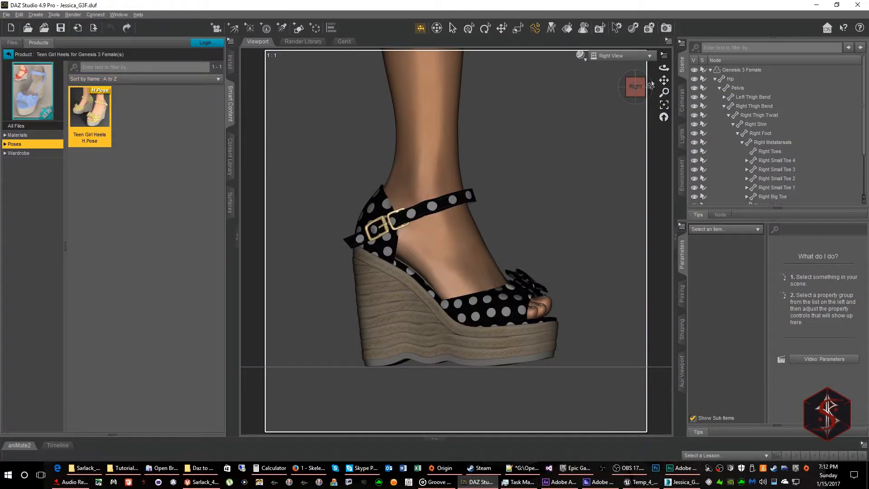
left_click(736, 69)
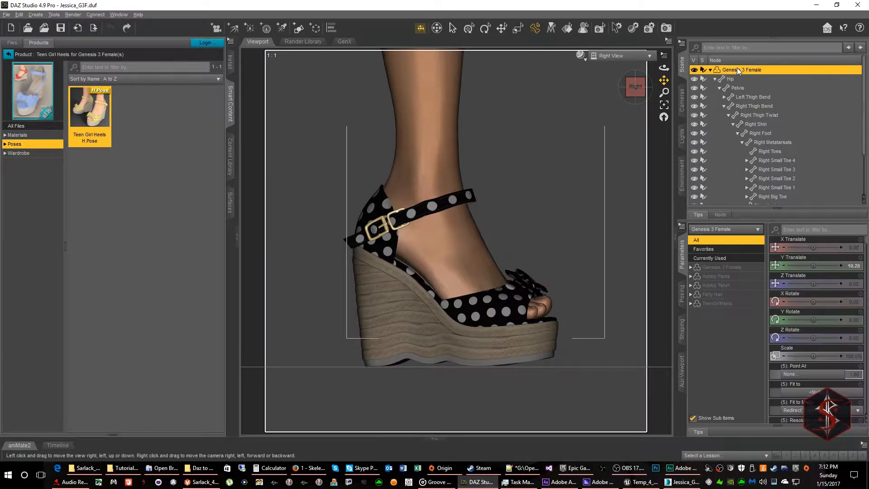
left_click(19, 15)
mouse_move(66, 94)
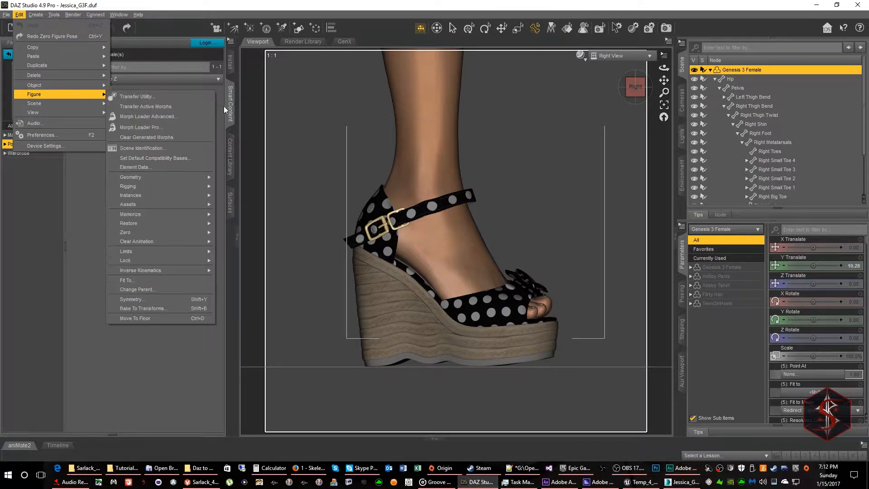
mouse_move(146, 232)
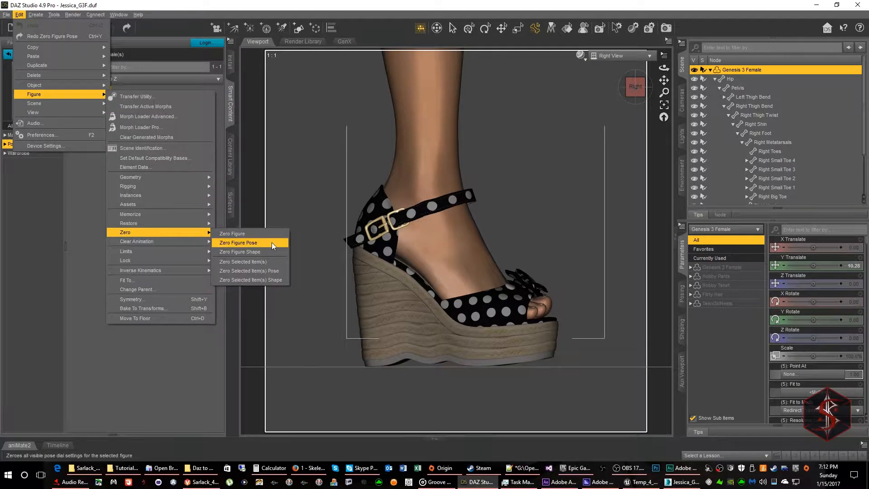
left_click(272, 243)
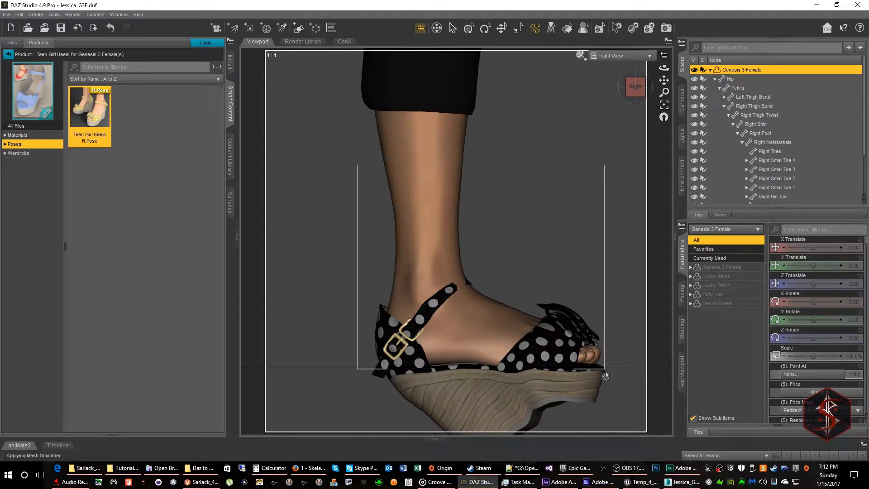
Step: Set both the Left and Right Foot Tip Toes pose controls of Genesis 3 Female to 63%
left_click(683, 296)
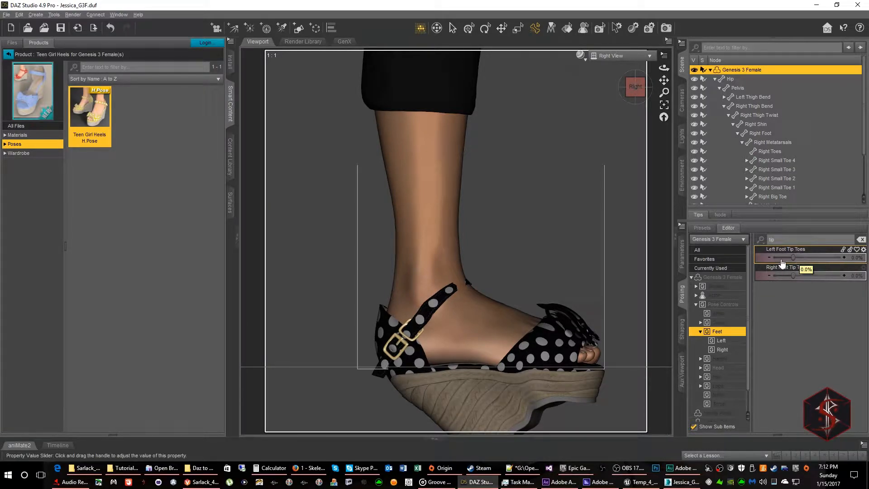
left_click(854, 258)
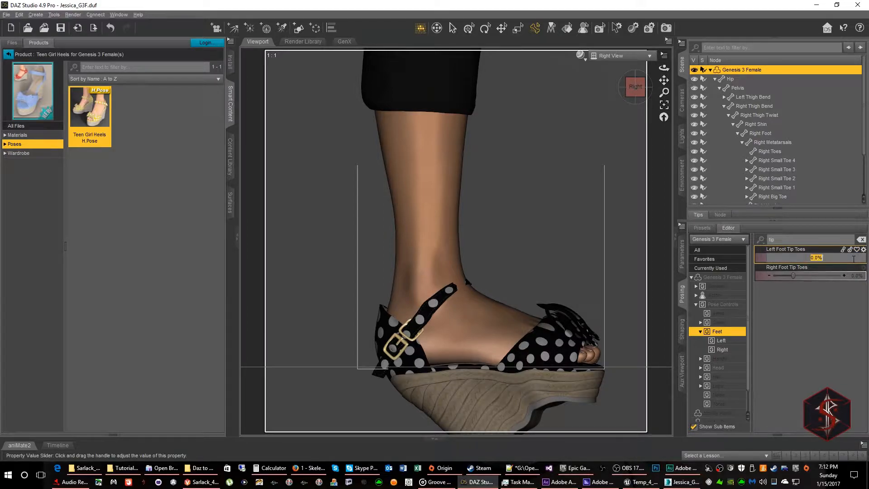
type("63")
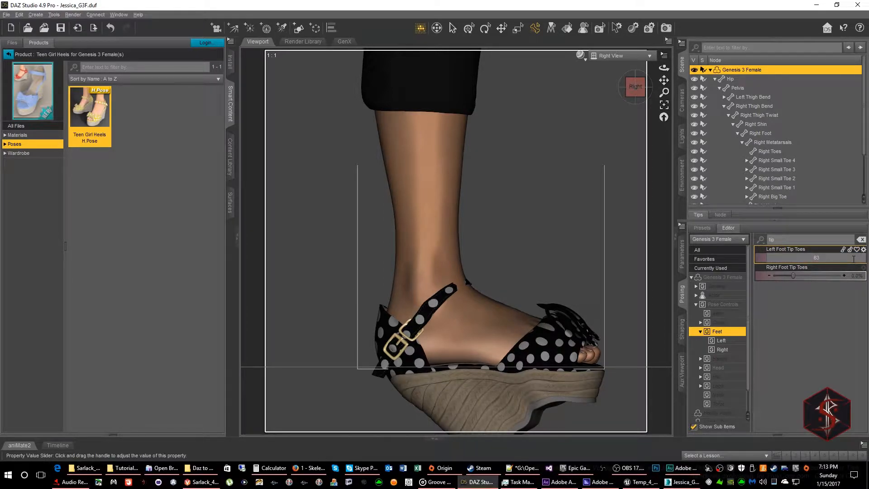
key("Return")
left_click(857, 276)
type("63")
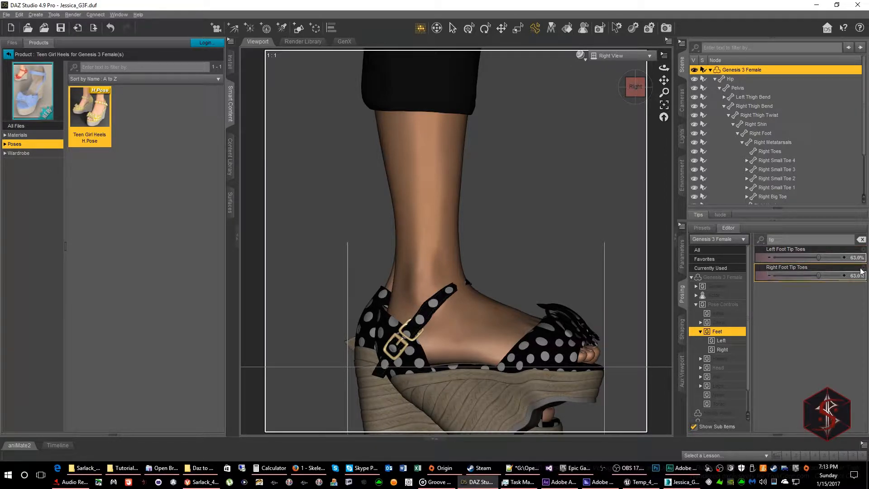
key("Return")
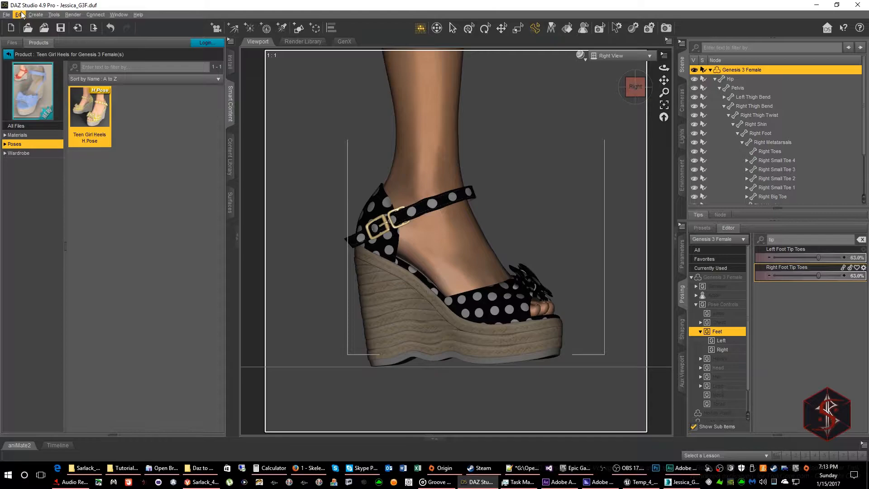
Step: Set both the Left and Right Foot Tip Toes pose controls of Genesis 3 Female to 0%
left_click(857, 258)
type("0")
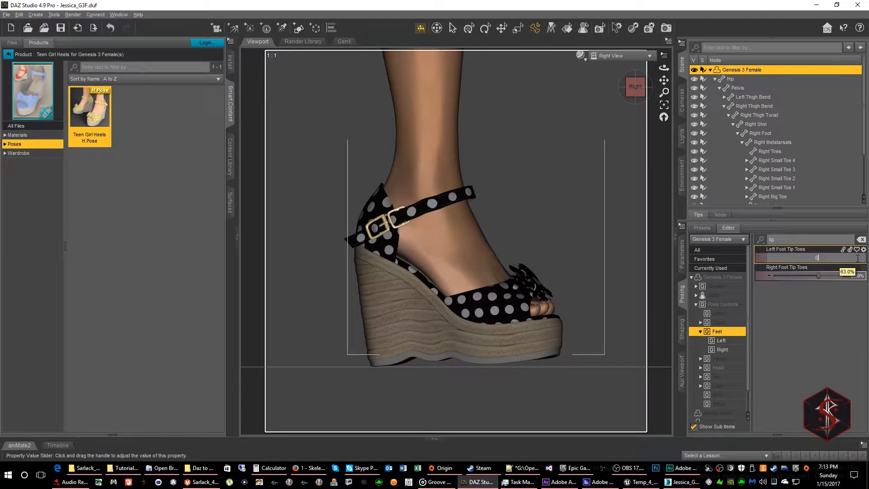
key("Return")
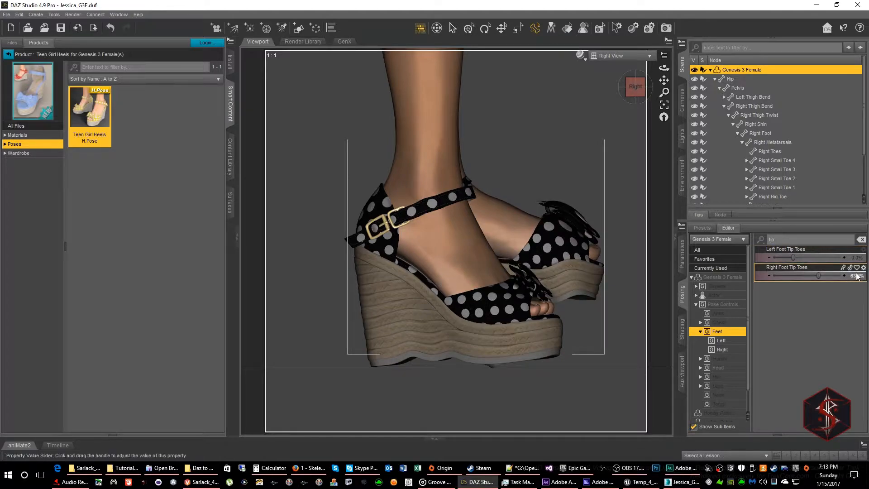
left_click(857, 275)
type("0")
key("Return")
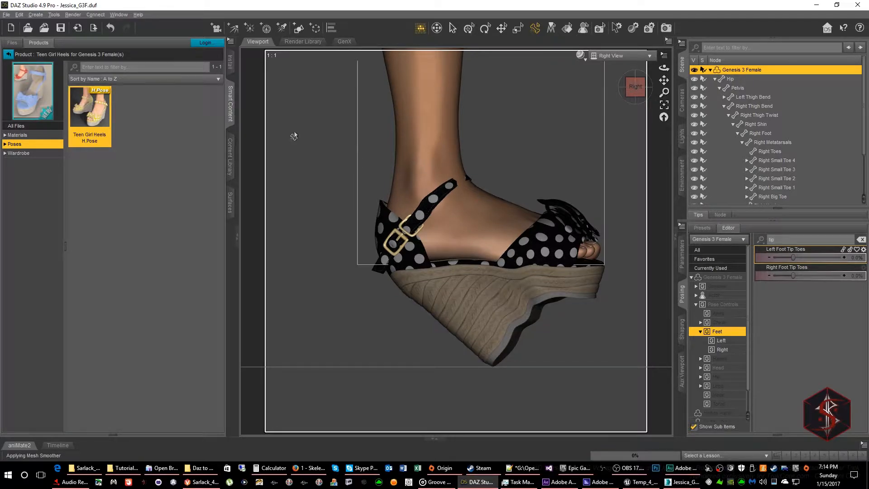
Step: Zero the whole figure pose of Genesis 3 Female so it returns to its default pose at floor level
left_click(19, 15)
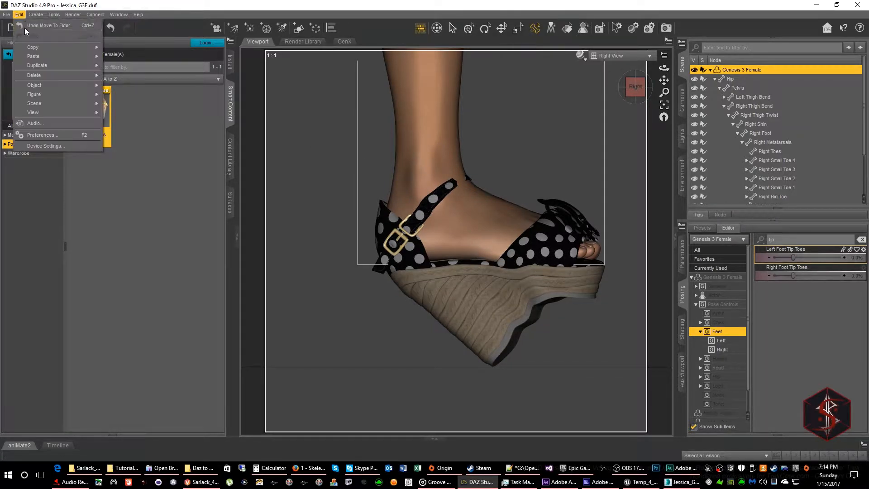
mouse_move(56, 98)
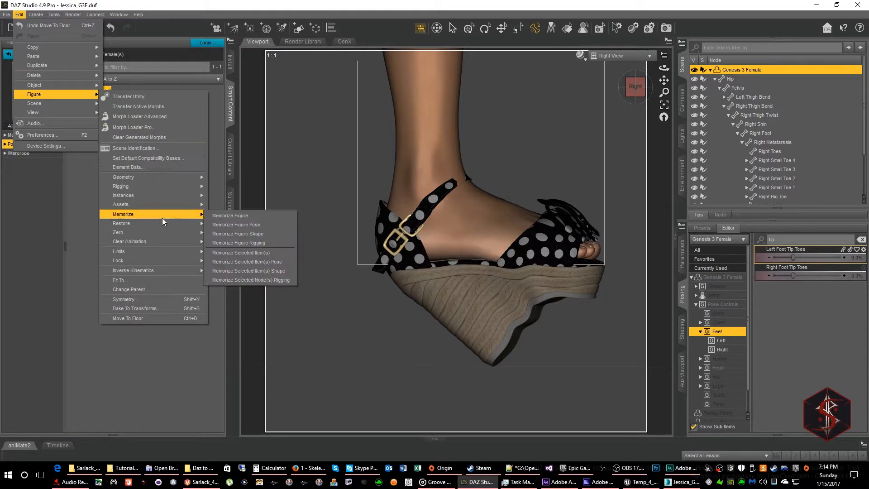
mouse_move(169, 234)
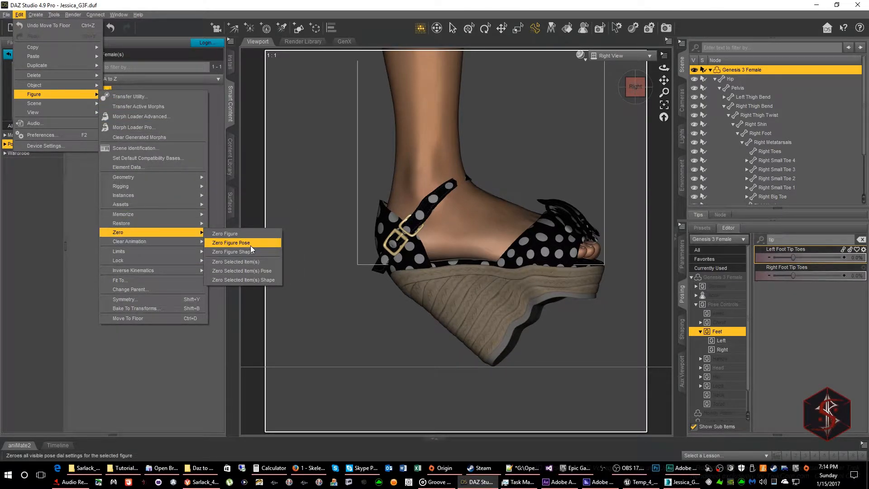
left_click(251, 245)
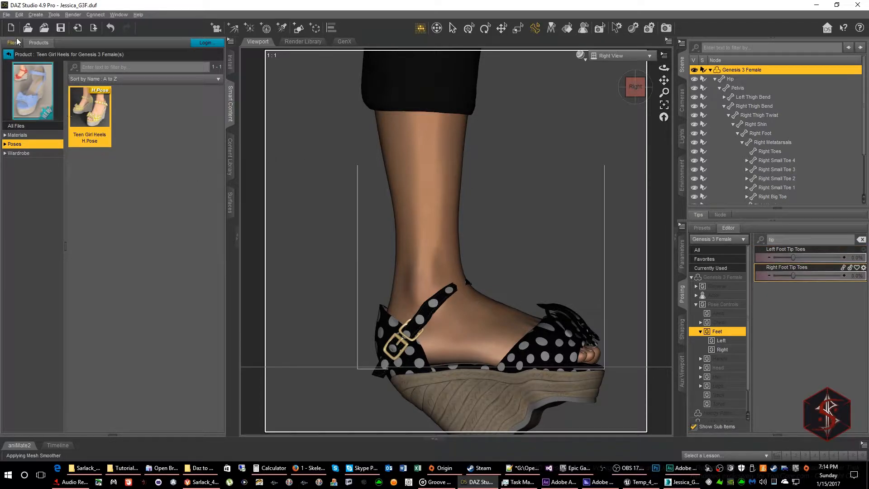
Step: Export the zero-posed character in Autodesk FBX format, using the existing file name Tutorial_G3F in the ~Tutorial folder
left_click(7, 15)
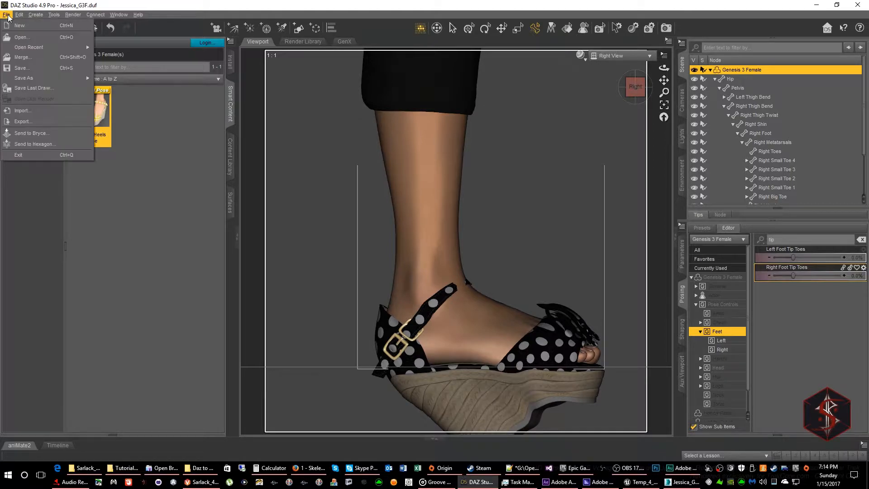
left_click(23, 120)
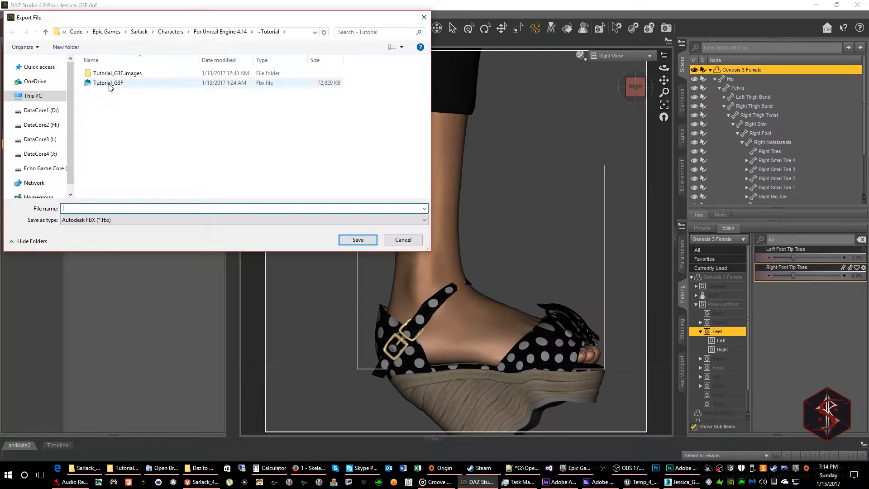
left_click(109, 82)
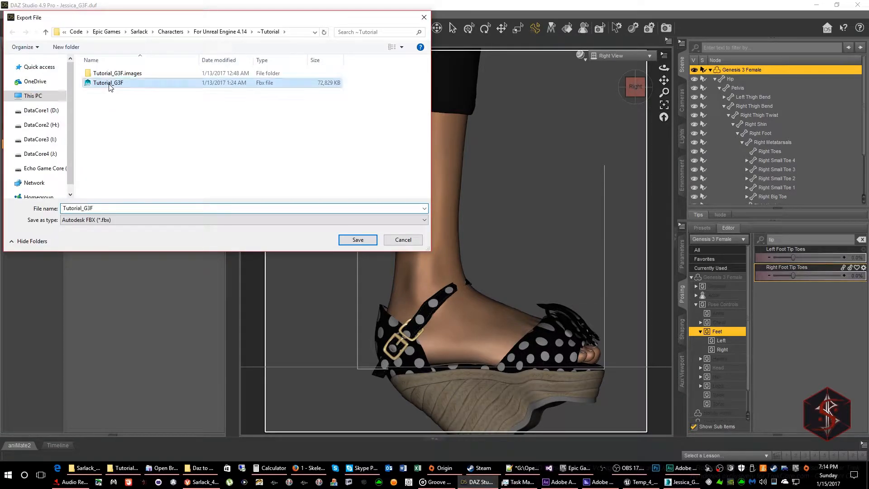
left_click(354, 240)
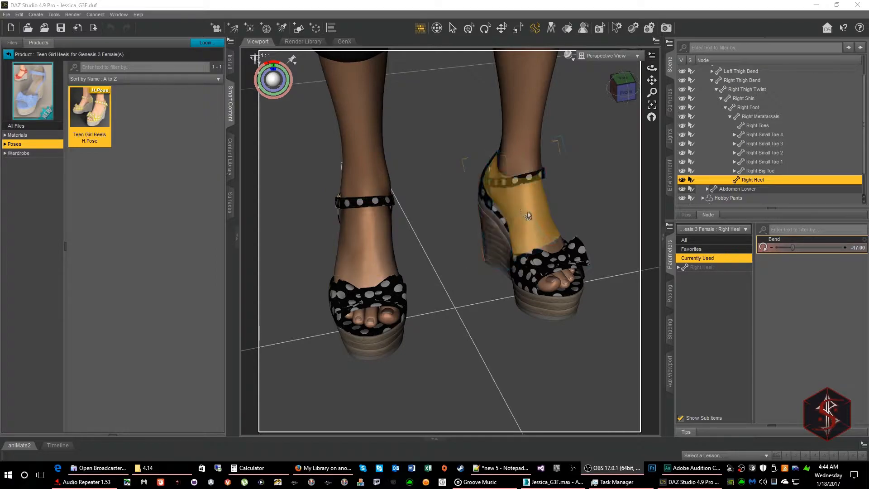
Step: Inspect the bend values of the right foot, right metatarsals, right big toe and right heel in the high-heel pose
left_click(747, 107)
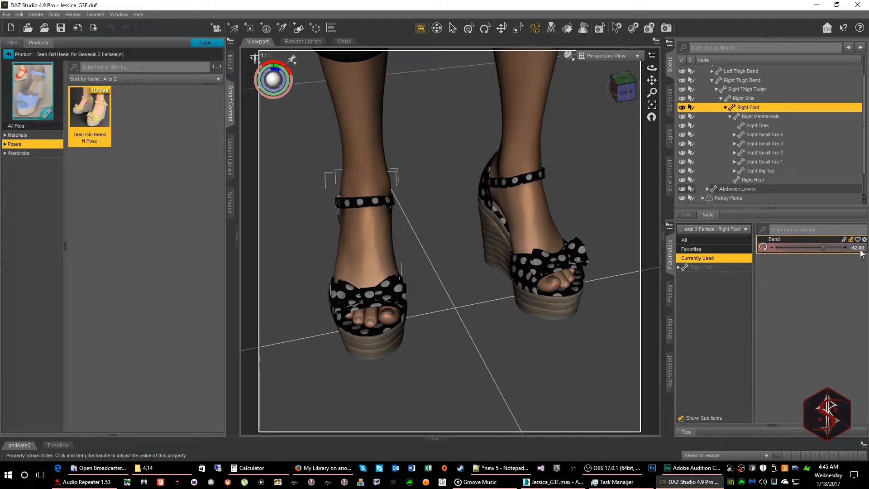
left_click(769, 117)
left_click(846, 244)
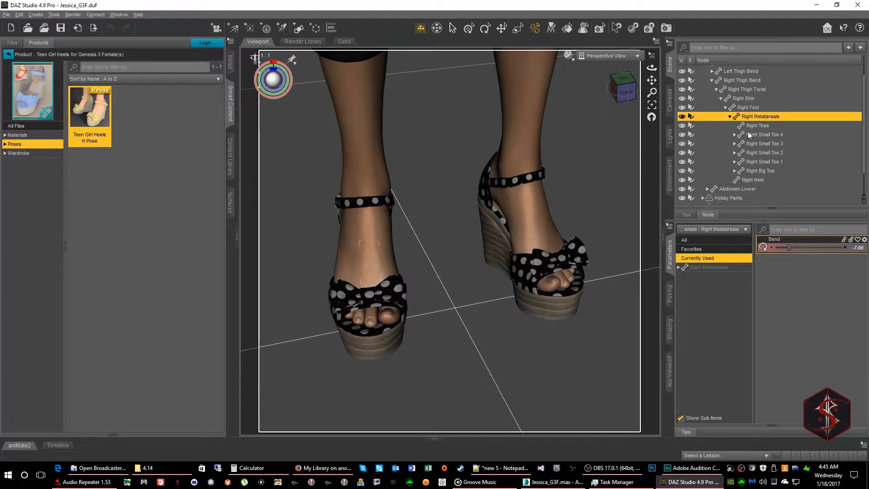
left_click(764, 171)
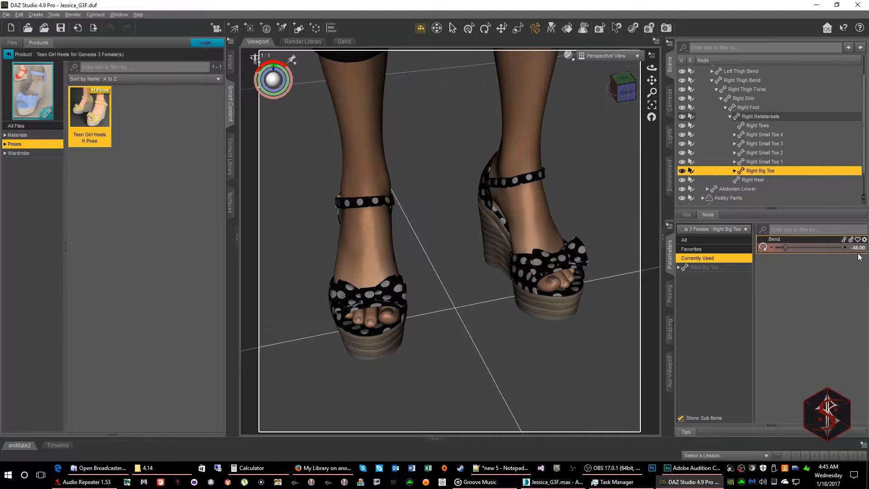
left_click(761, 180)
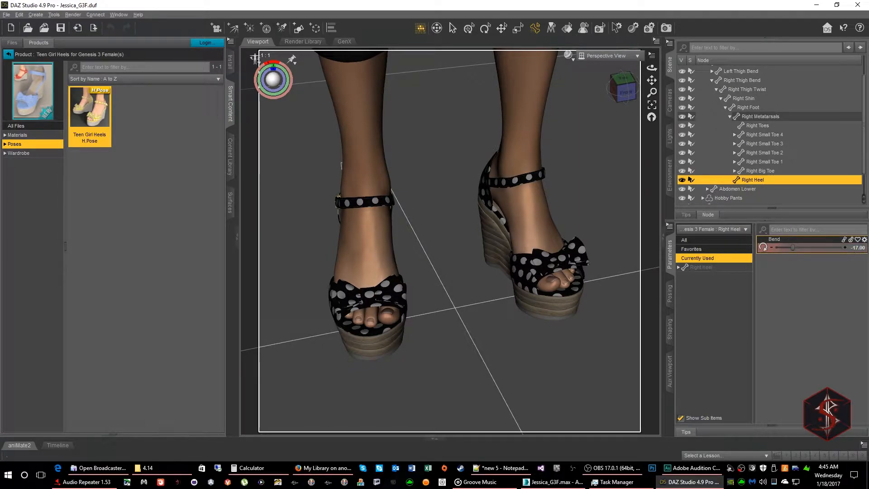
Step: Bring up the bone rotation notes in Notepad++, switch to 3ds Max and set the Root bone's absolute world X rotation to 0
left_click(501, 468)
left_click_drag(600, 74, 634, 86)
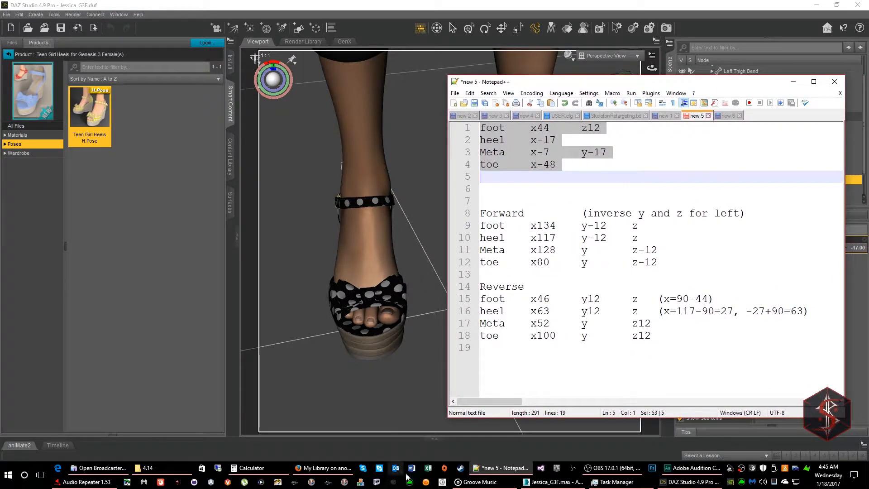
left_click(553, 482)
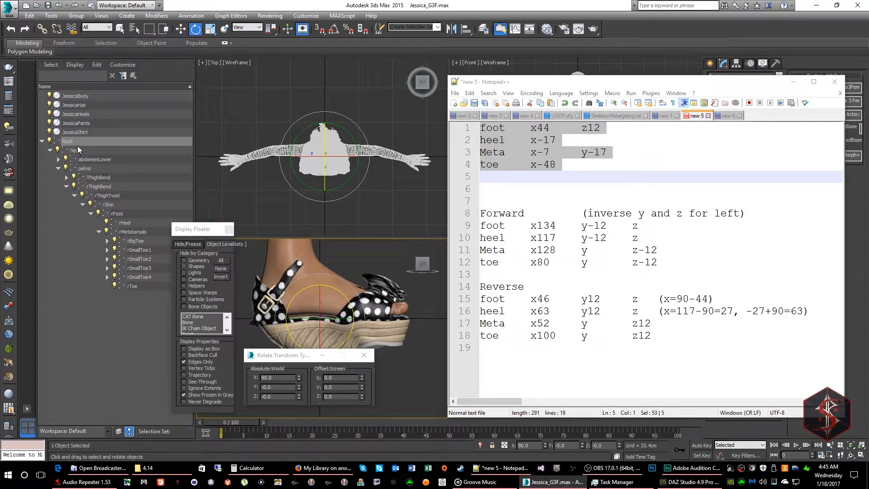
left_click_drag(281, 355, 262, 377)
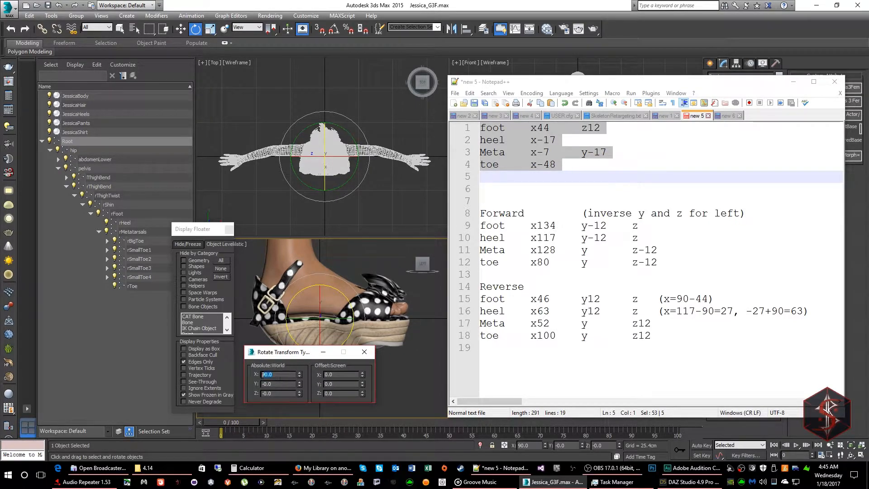
key("Tab")
key("Tab")
left_click_drag(272, 374, 254, 374)
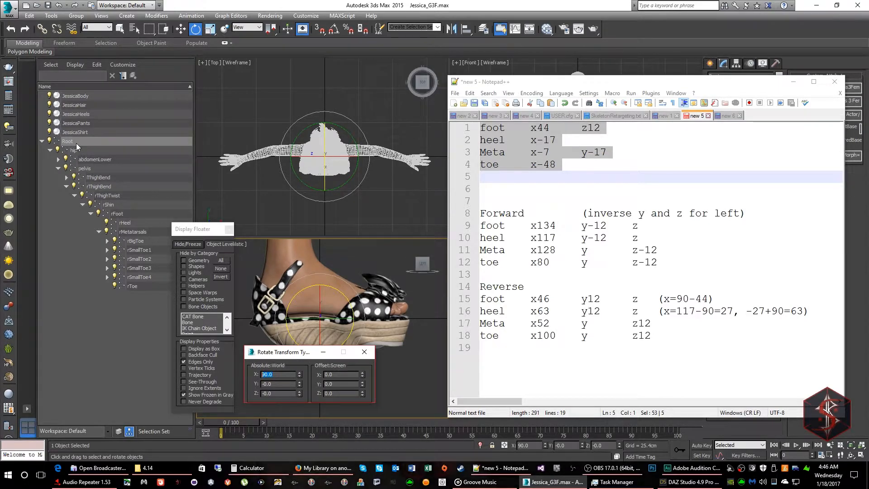
type("0")
key("Return")
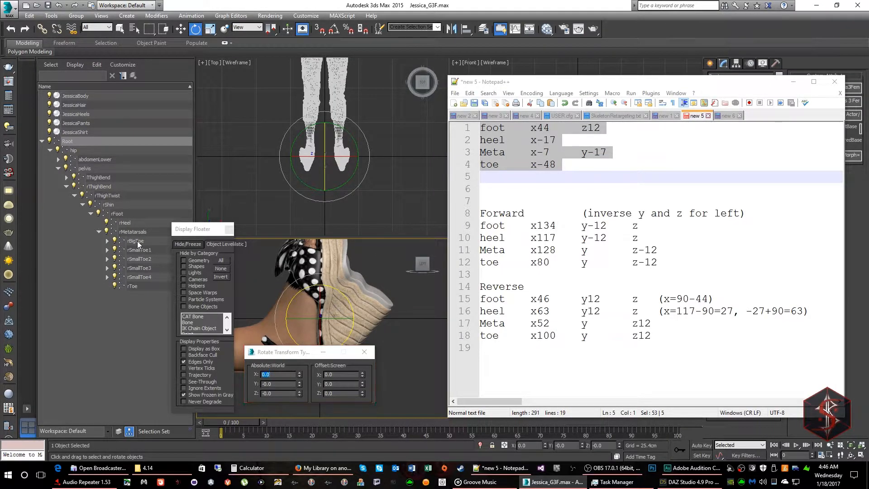
Step: Select the right big toe and all four right small toe bones and set their absolute world X rotation to -48
left_click(137, 241)
left_click(141, 276, "shift")
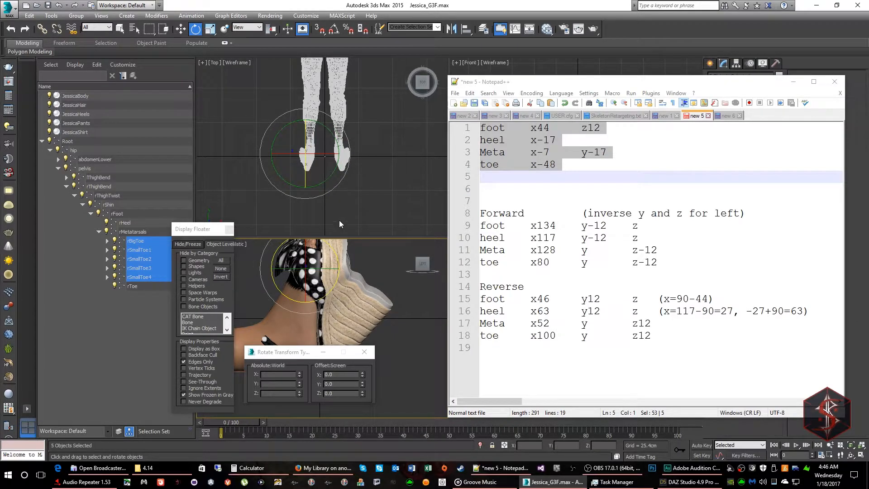
left_click(465, 165)
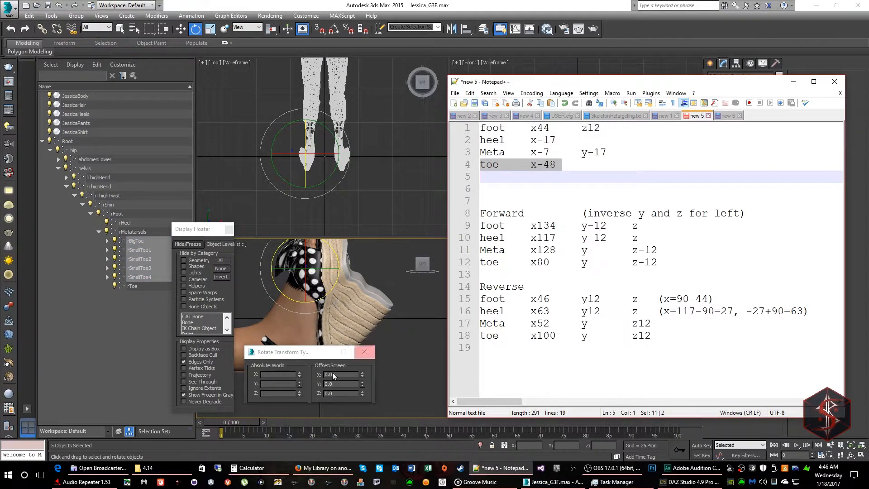
left_click(277, 374)
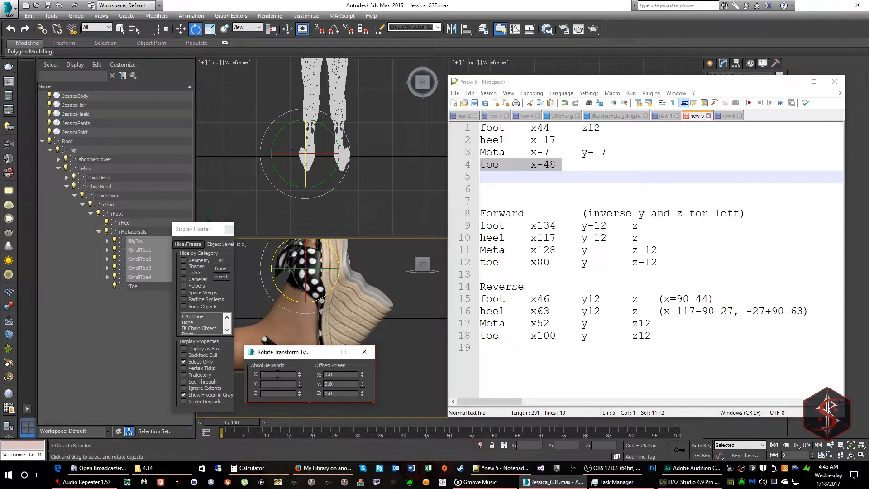
type("-48")
key("Return")
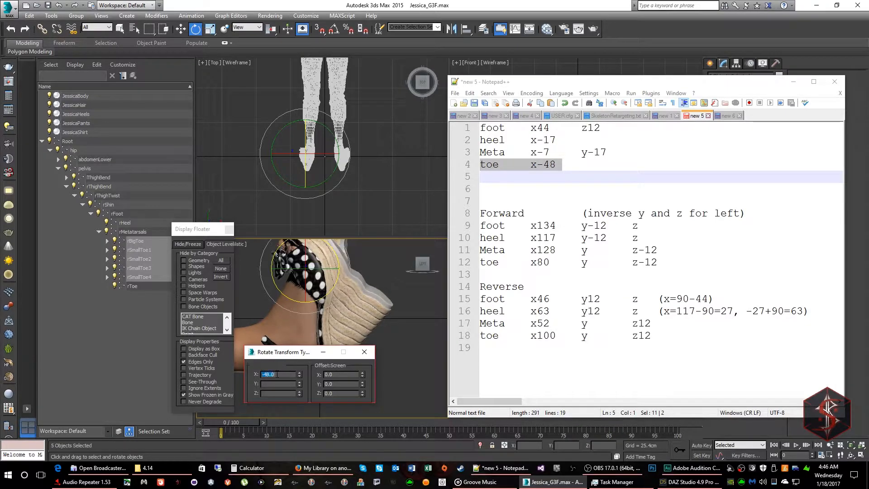
Step: Set the rMetatarsals bone's absolute world rotation to X -7 and Y -17
left_click(136, 232)
left_click(255, 374)
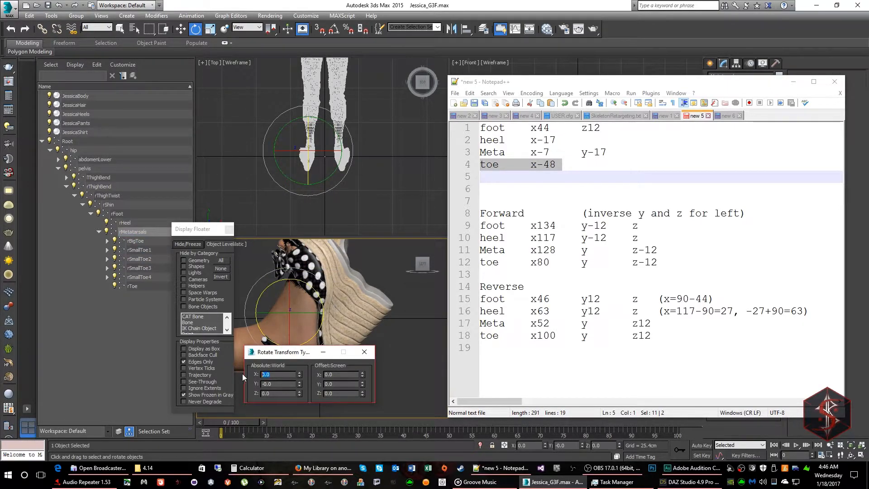
type("-7")
key("Tab")
type("-")
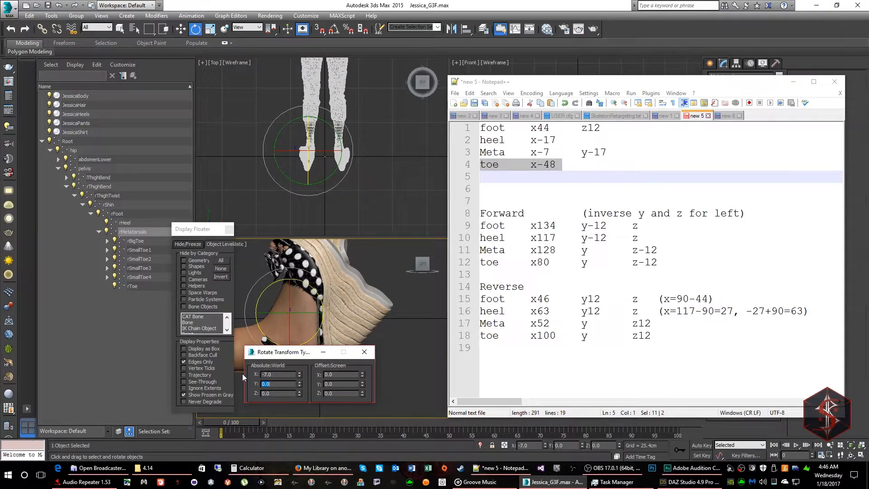
type("17")
key("Return")
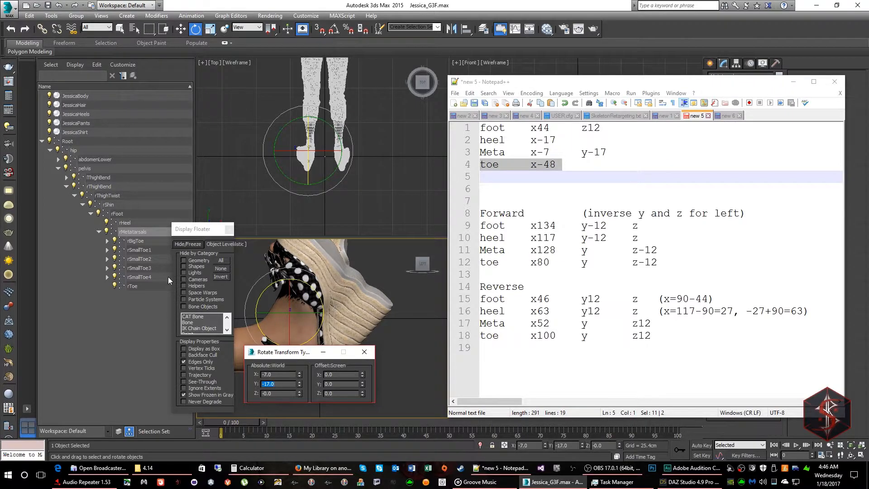
Step: Set the rHeel bone's absolute world X rotation to -17
left_click(131, 223)
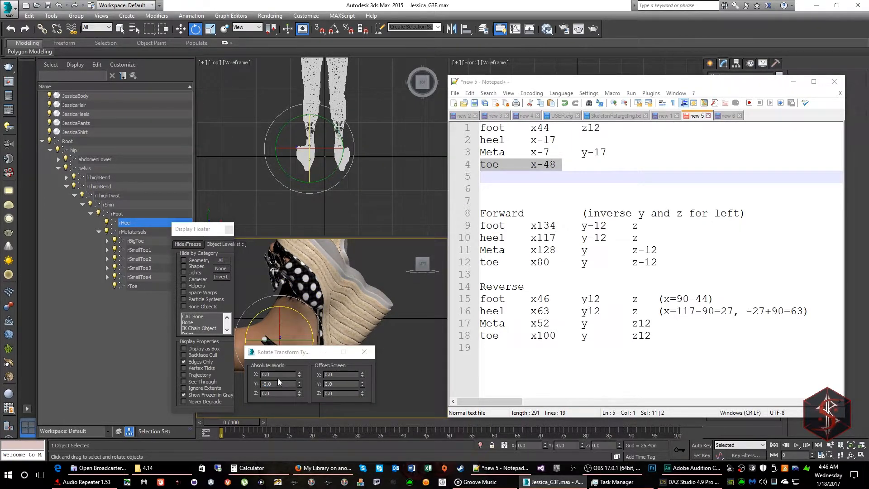
type("-17")
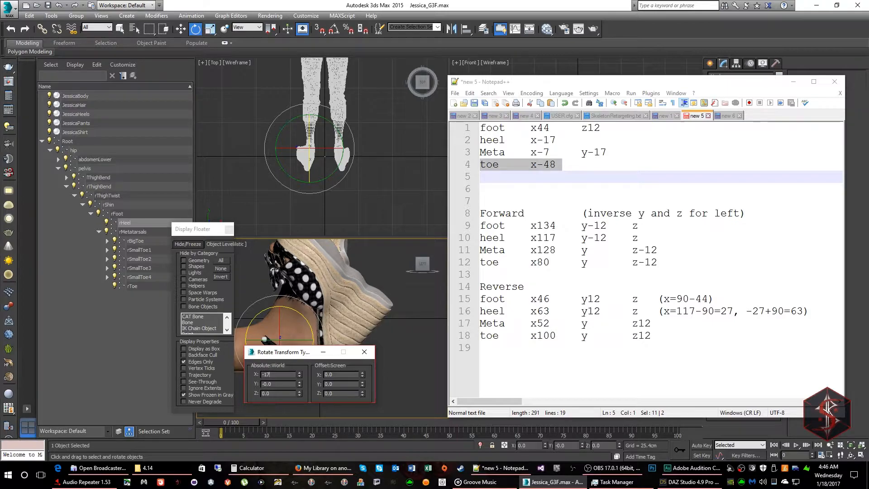
key("Return")
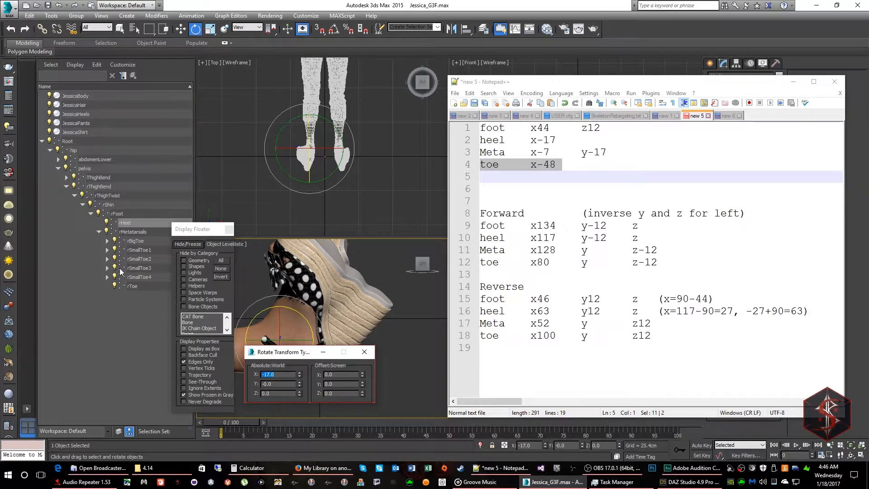
Step: Set the rFoot bone's absolute world rotation to X 44 and Z 12
left_click(131, 214)
left_click(273, 375)
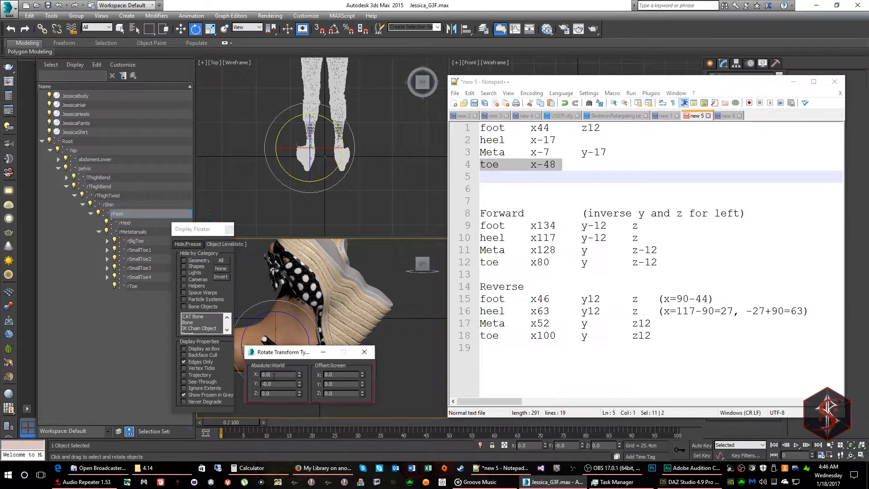
type("44")
key("Tab")
key("Tab")
type("12")
key("Return")
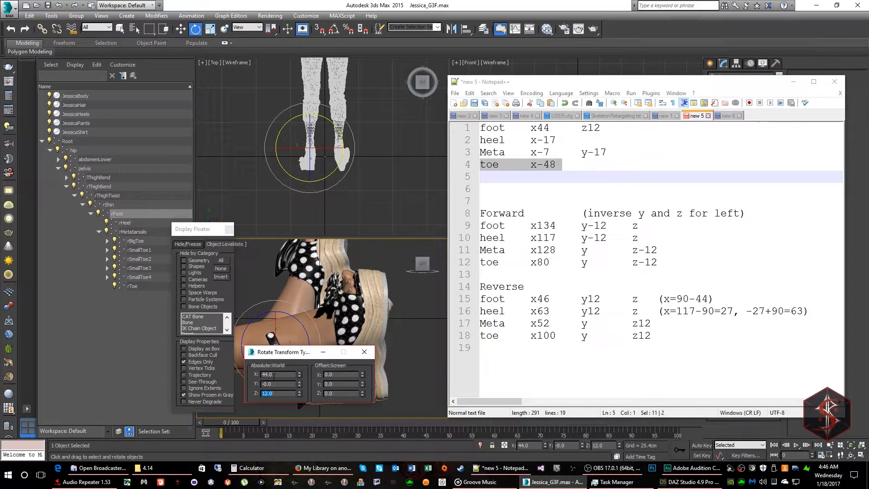
Step: Set the Root bone's absolute world X rotation to 90, and select rFoot to check its world rotation
left_click(72, 141)
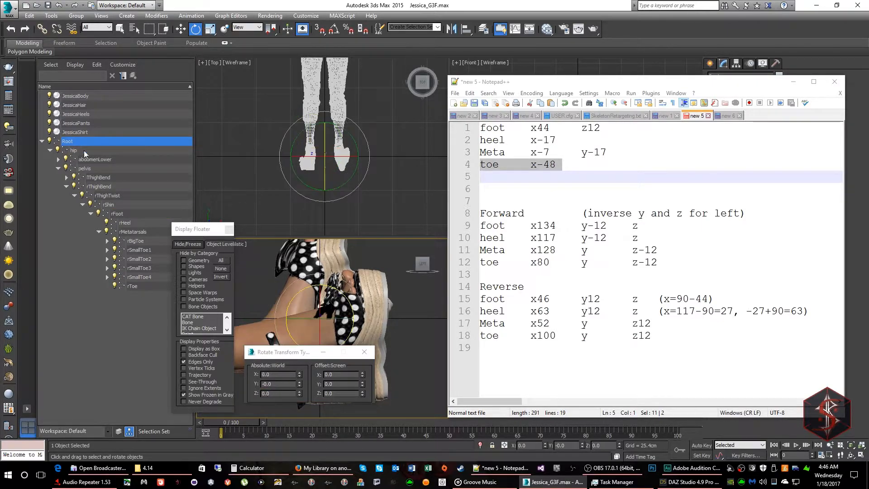
double_click(273, 375)
type("90")
key("Return")
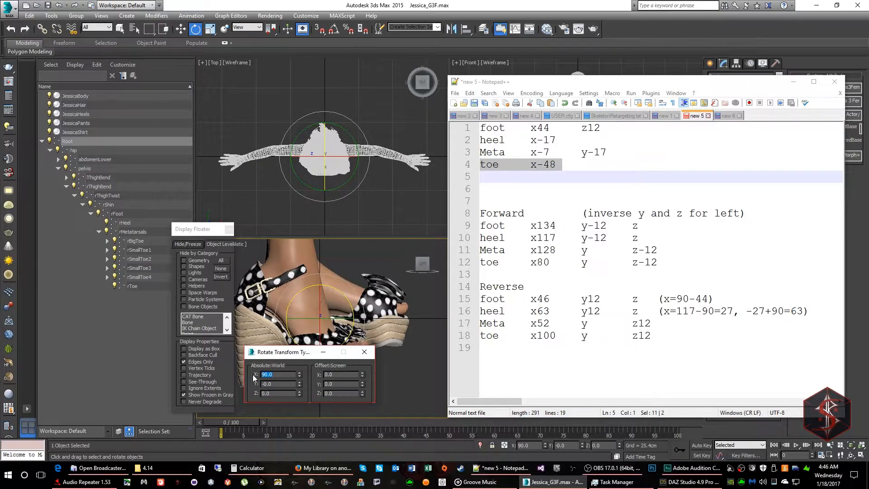
left_click(118, 214)
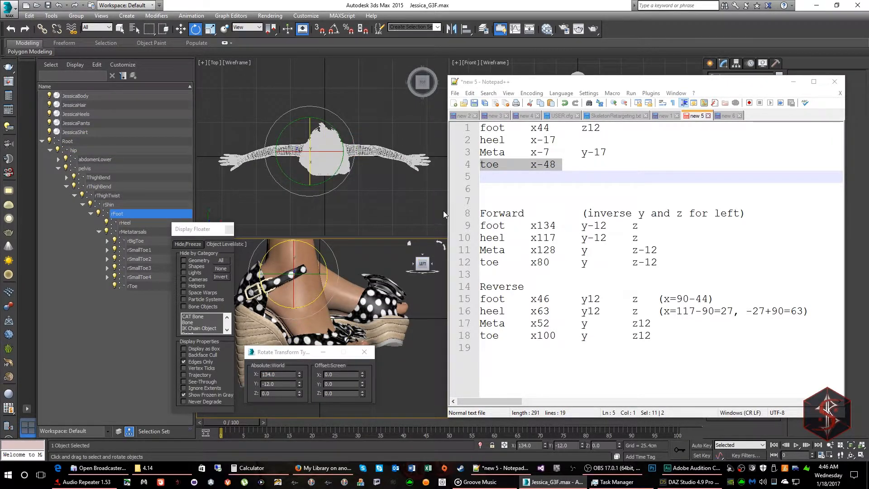
Step: Compare the world rotations of rFoot and rHeel with the Forward foot and heel values in the notes
left_click_drag(466, 214, 464, 266)
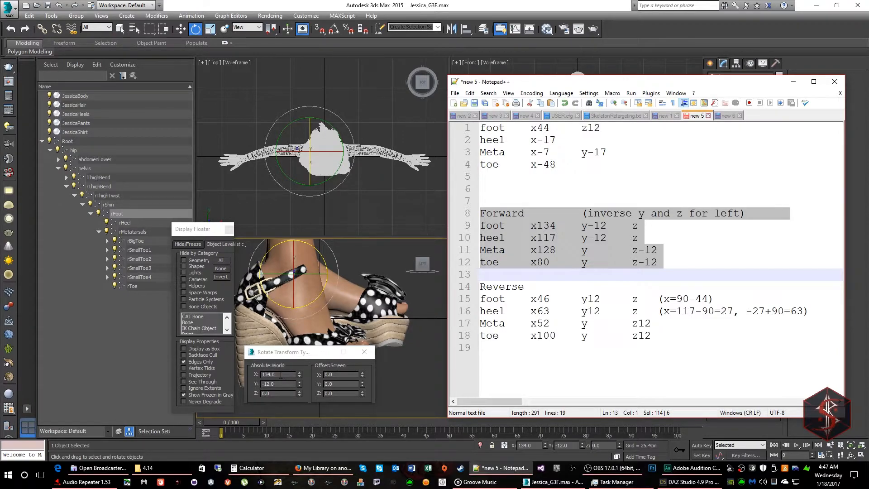
left_click(456, 226)
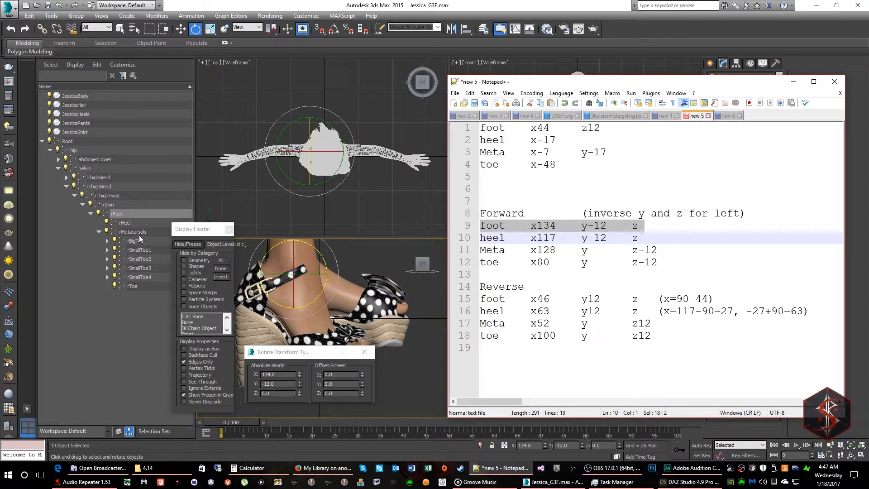
left_click(127, 221)
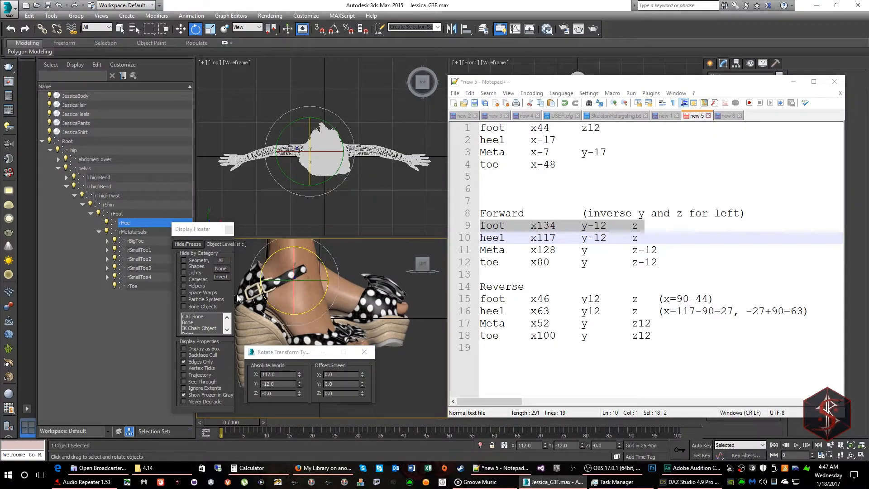
Step: Set the rMetatarsals bone's absolute world rotation to X 128, Y 0 and Z -12, and check rBigToe against the Forward notes
left_click(139, 232)
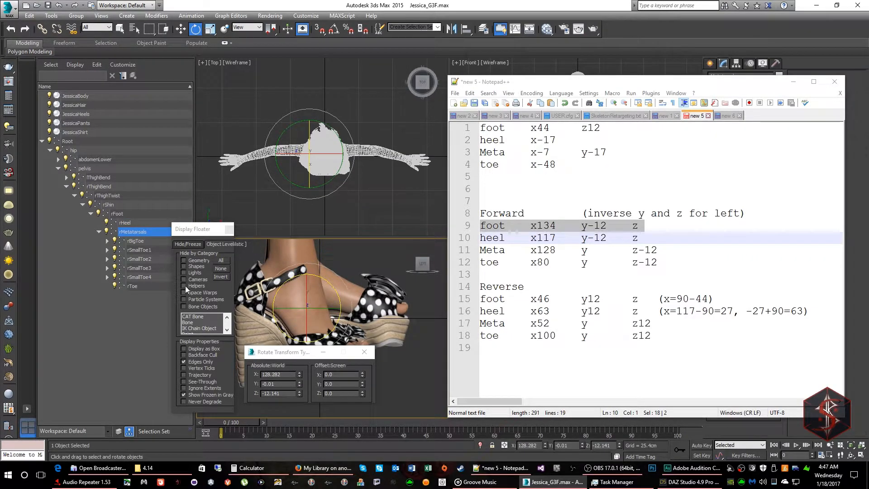
left_click(466, 251)
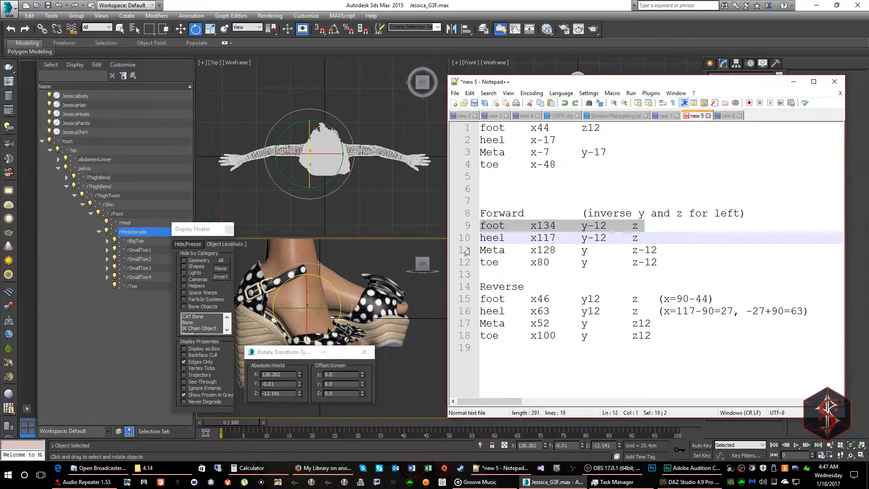
left_click(273, 379)
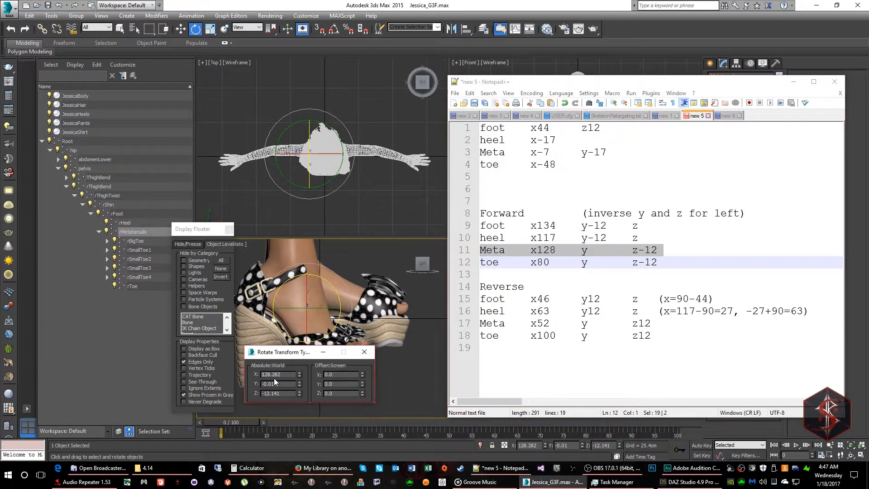
left_click_drag(272, 376, 314, 378)
type("0")
key("Return")
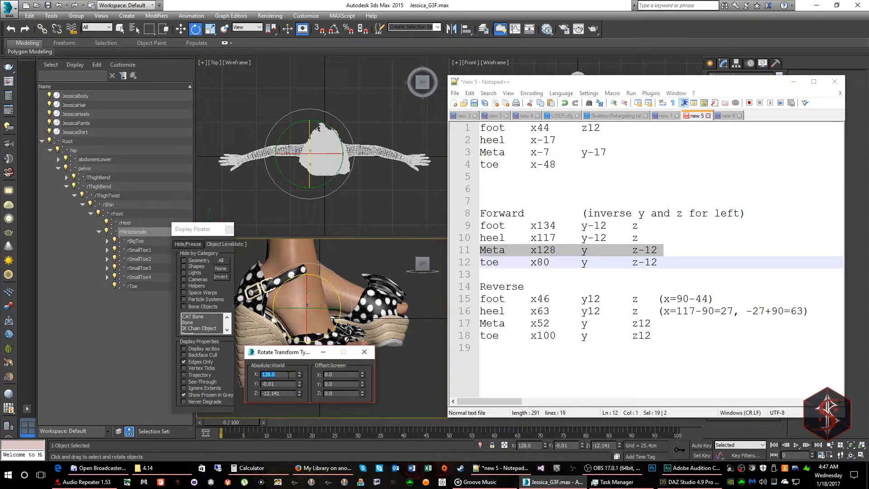
key("Tab")
type("0")
key("Return")
left_click_drag(271, 392, 314, 393)
type("0")
key("Return")
left_click(142, 244)
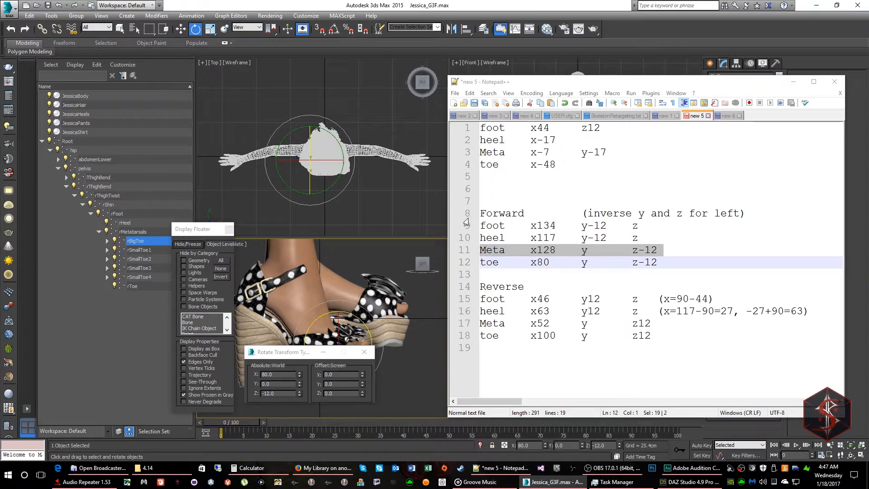
left_click_drag(467, 213, 467, 263)
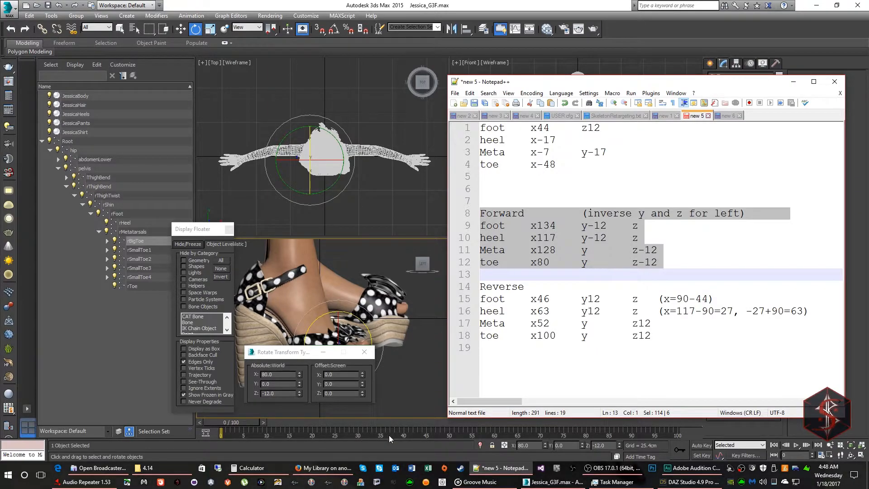
Step: In Calculator, subtract the foot's X value of 44 from 90 and compare the result with the Reverse foot X in the notes
left_click(252, 468)
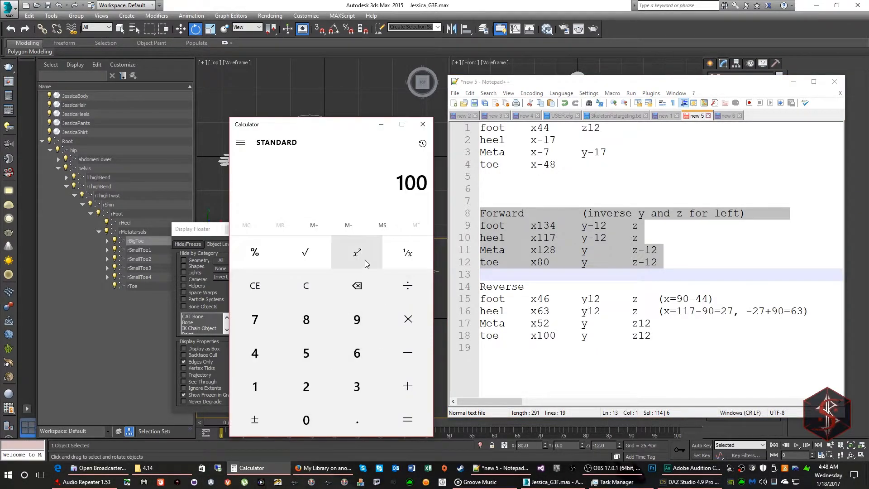
left_click(307, 286)
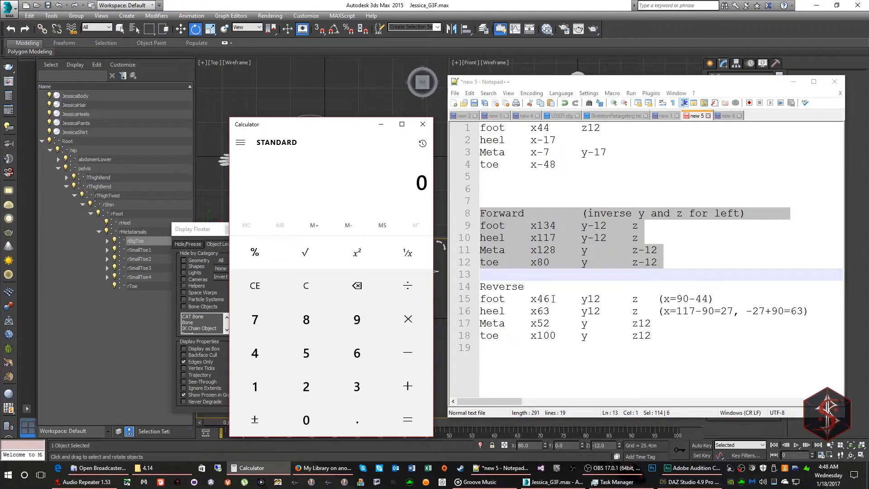
left_click(463, 301)
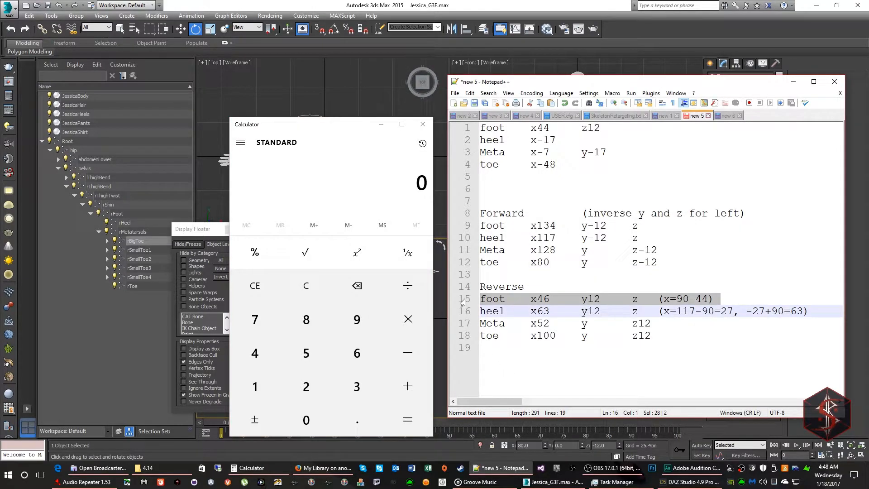
left_click(356, 320)
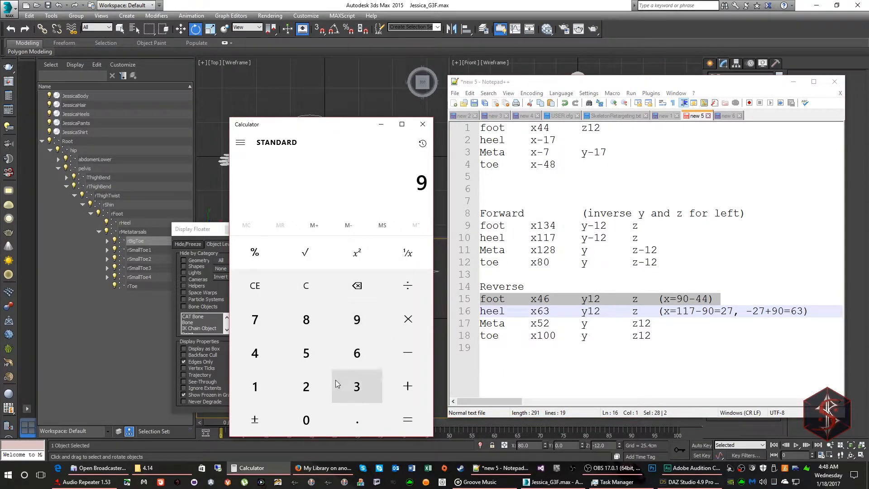
left_click(308, 420)
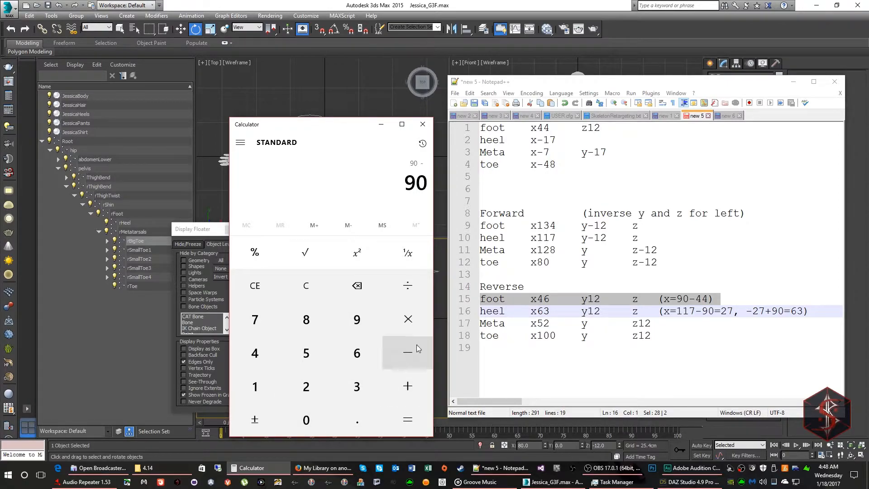
double_click(547, 128)
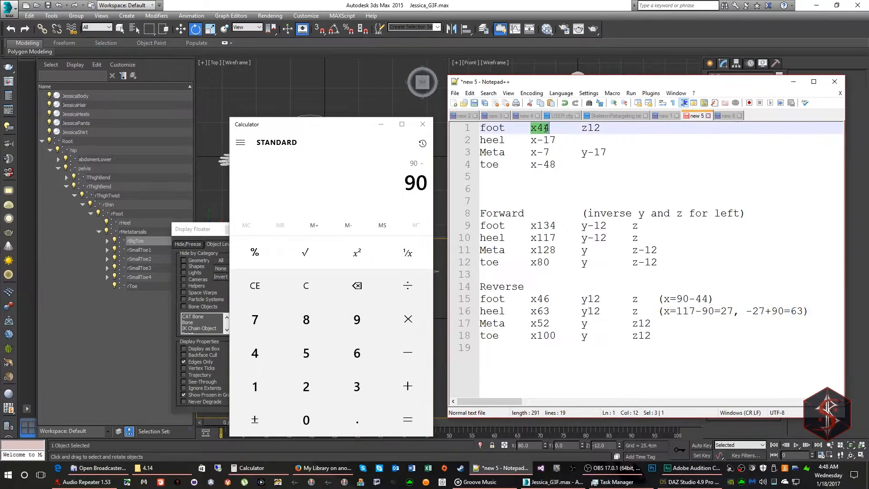
double_click(260, 347)
left_click(422, 417)
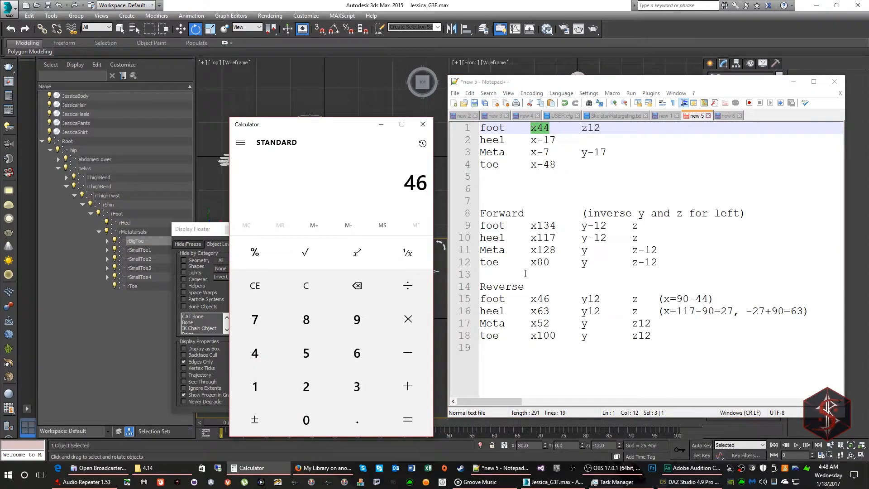
double_click(540, 302)
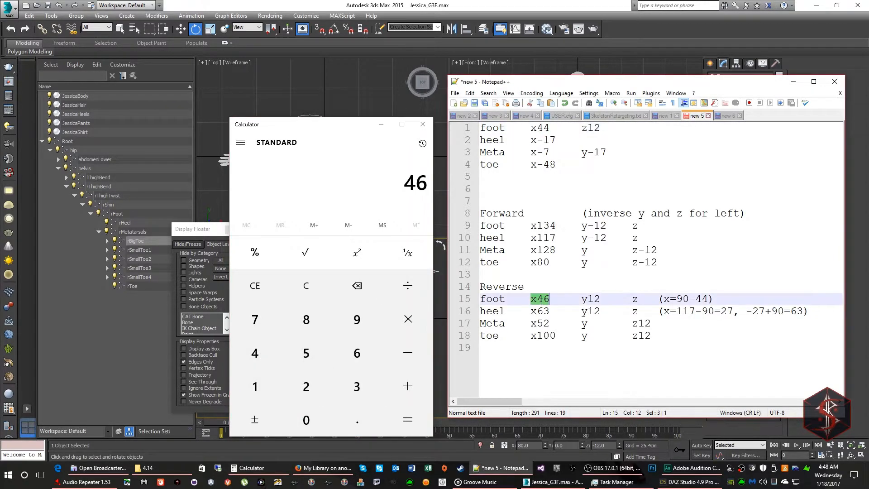
Step: For the Reverse heel X value, clear the calculation and subtract 90 from the Forward heel X of 117
left_click(462, 312)
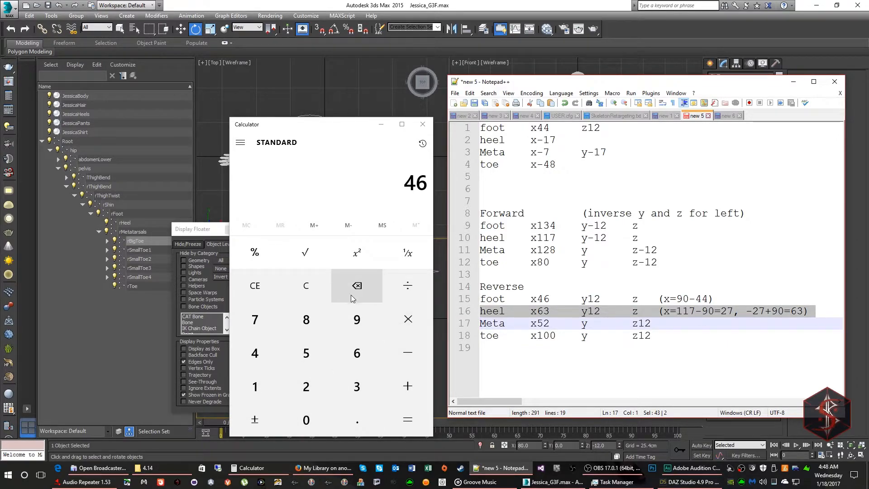
left_click(306, 285)
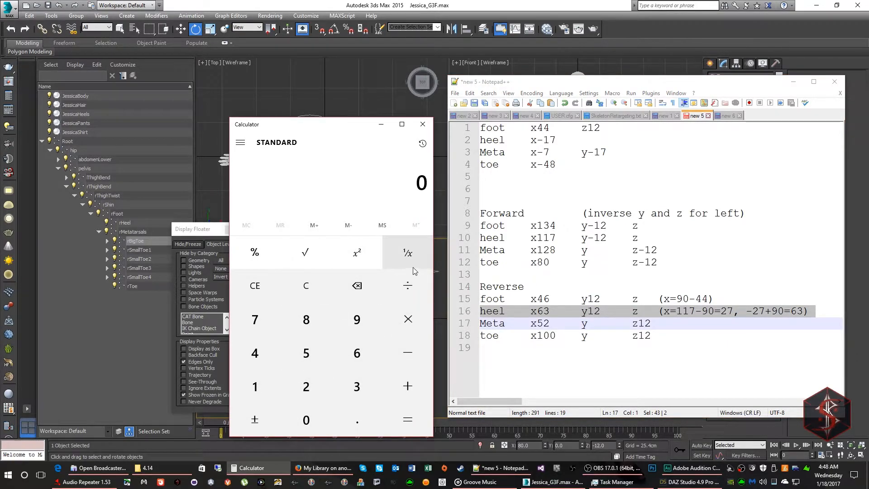
double_click(543, 237)
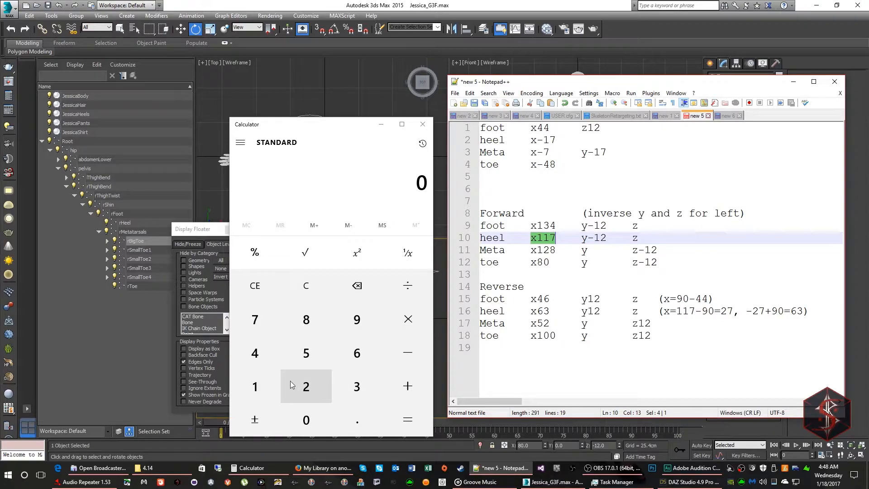
left_click(264, 378)
left_click(262, 385)
left_click(260, 322)
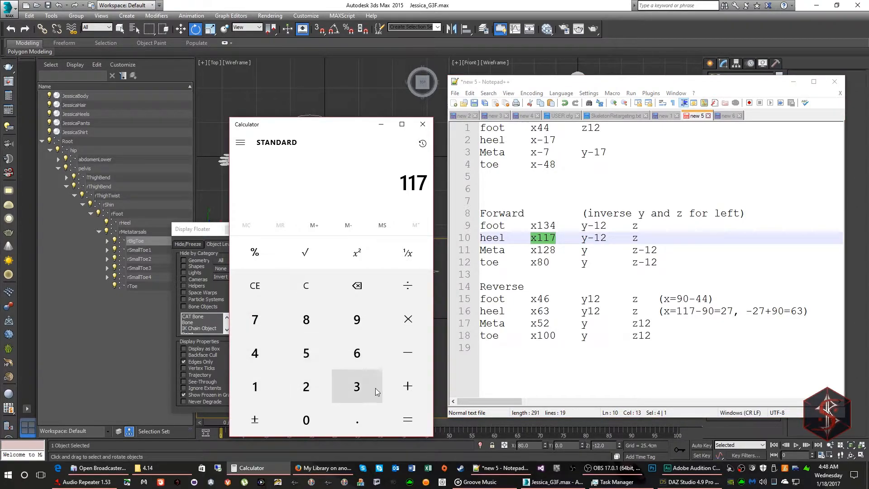
left_click(401, 360)
left_click(356, 323)
left_click(312, 423)
left_click(425, 420)
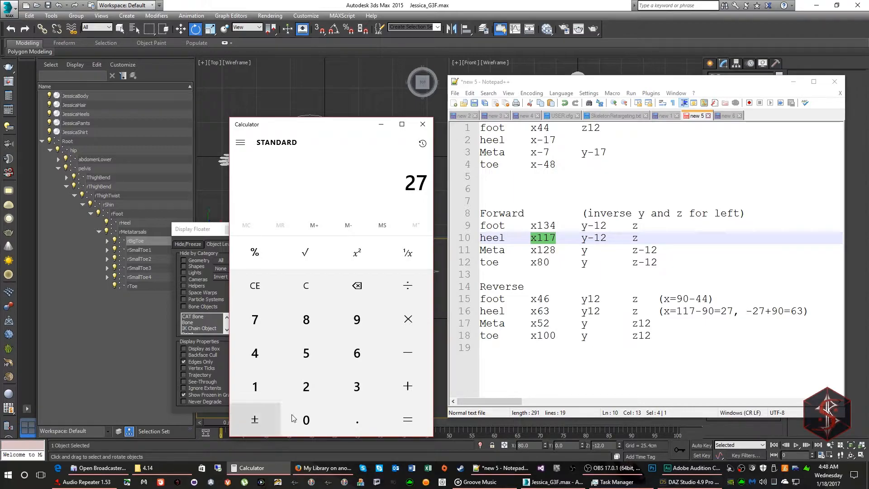
Step: Negate the heel result, add 90, and compare it with the Reverse heel X in the notes
left_click(251, 420)
left_click(409, 394)
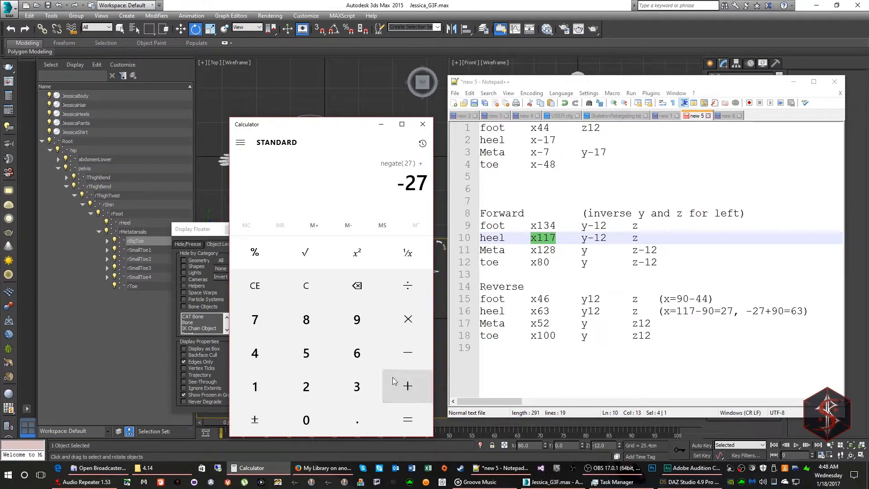
left_click(355, 319)
left_click(305, 430)
left_click(410, 424)
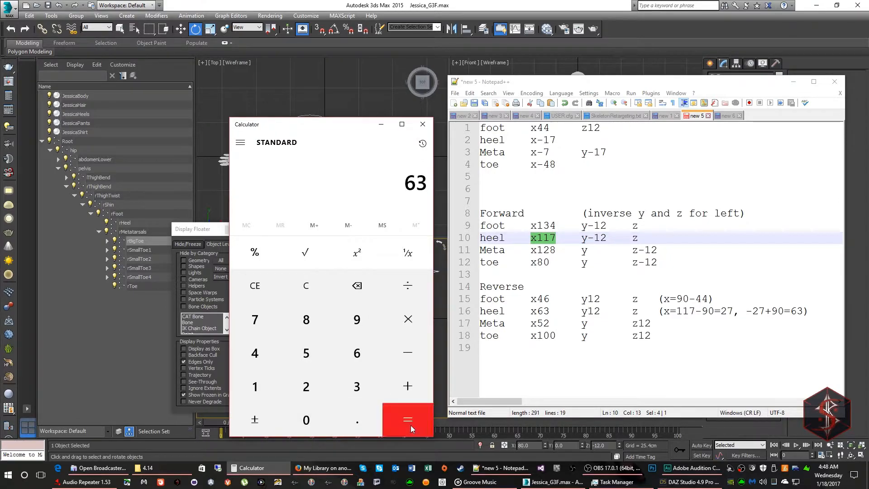
double_click(546, 311)
Step: For the Reverse Meta X value, clear the calculation and subtract 90 from the Forward Meta X of 128
left_click(300, 288)
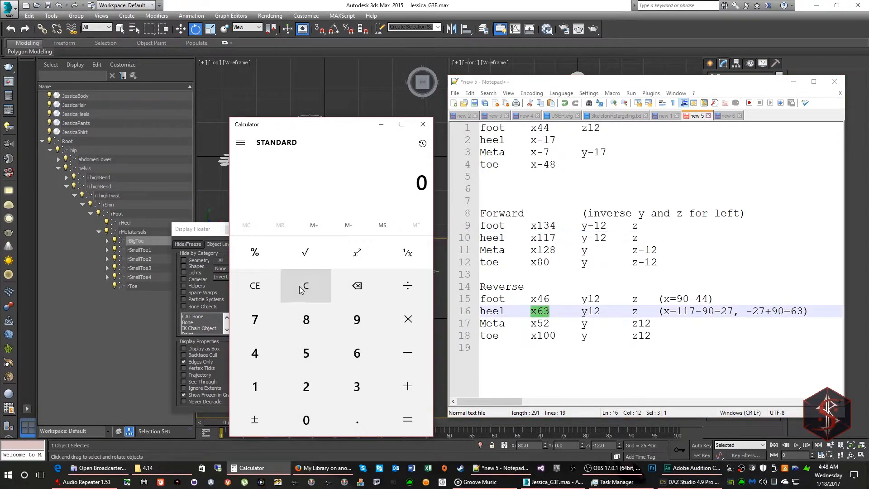
double_click(540, 249)
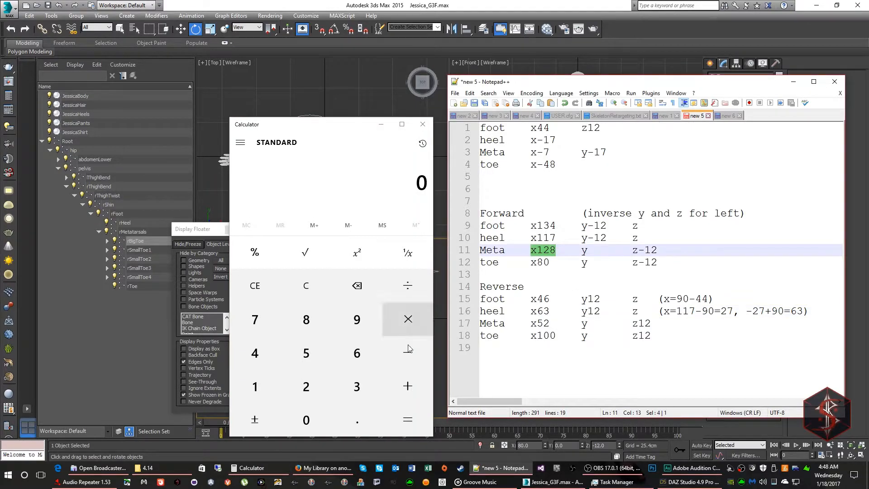
left_click(276, 394)
left_click(302, 384)
left_click(297, 327)
left_click(395, 352)
left_click(373, 331)
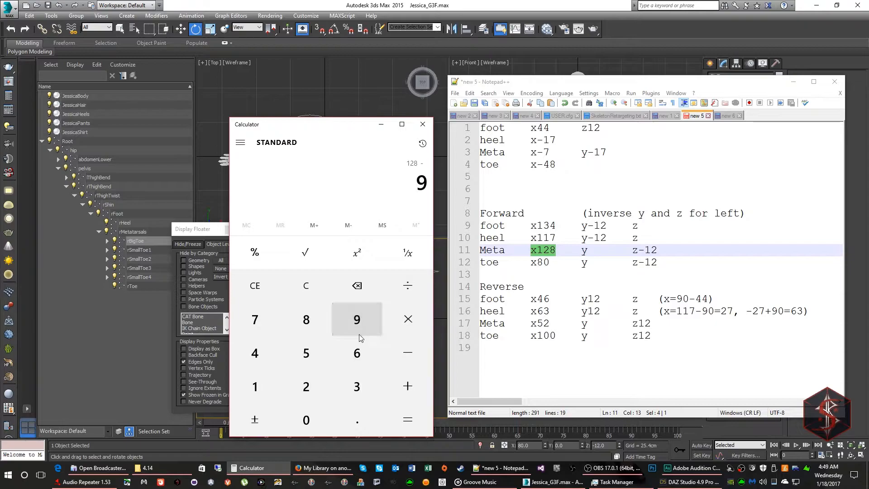
left_click(312, 424)
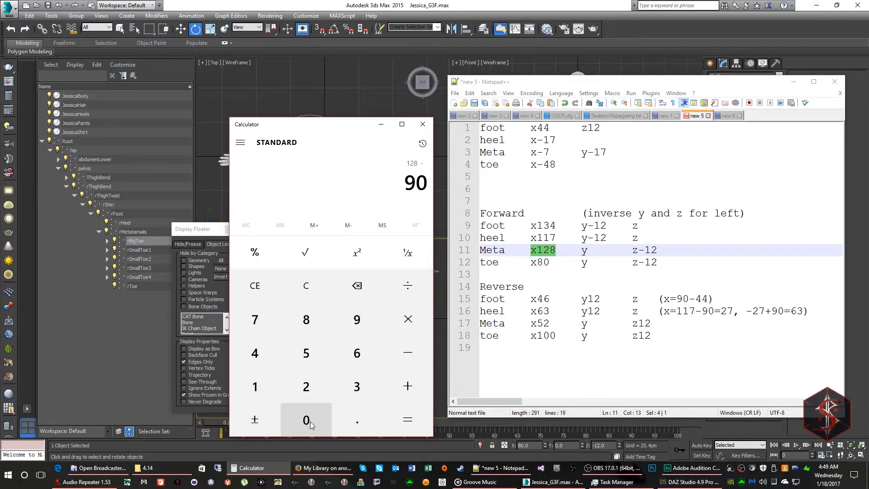
left_click(407, 420)
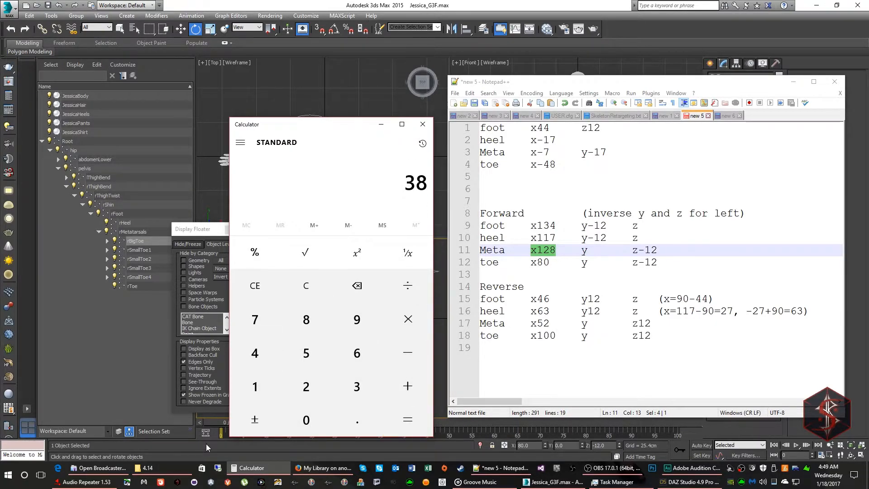
Step: Negate the Meta result, add 90, and compare it with the Reverse Meta X in the notes
left_click(255, 420)
left_click(408, 386)
left_click(357, 320)
left_click(306, 420)
left_click(408, 420)
double_click(545, 322)
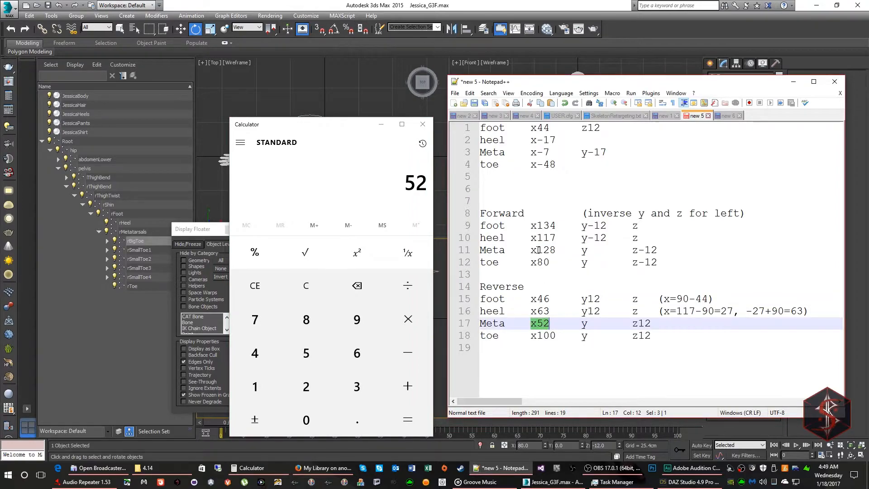
Step: For the Reverse toe X value, clear the calculation and subtract 90 from the Forward toe X of 80
double_click(548, 263)
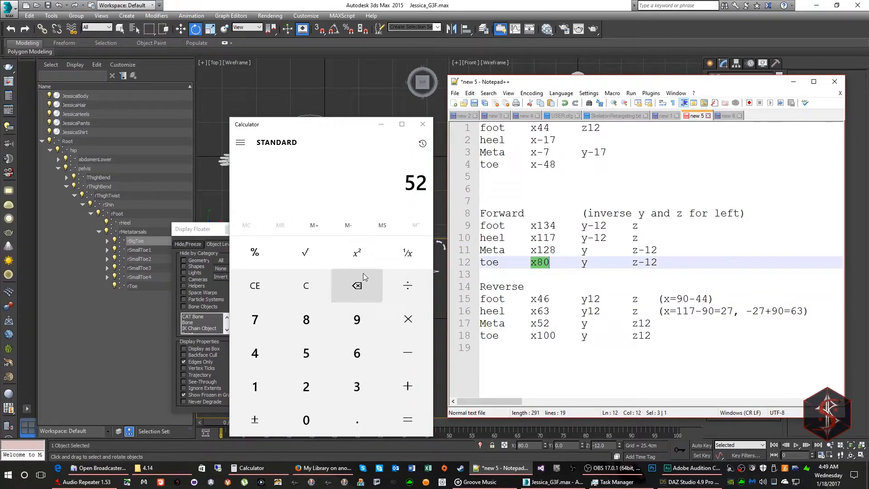
left_click(319, 291)
left_click(306, 321)
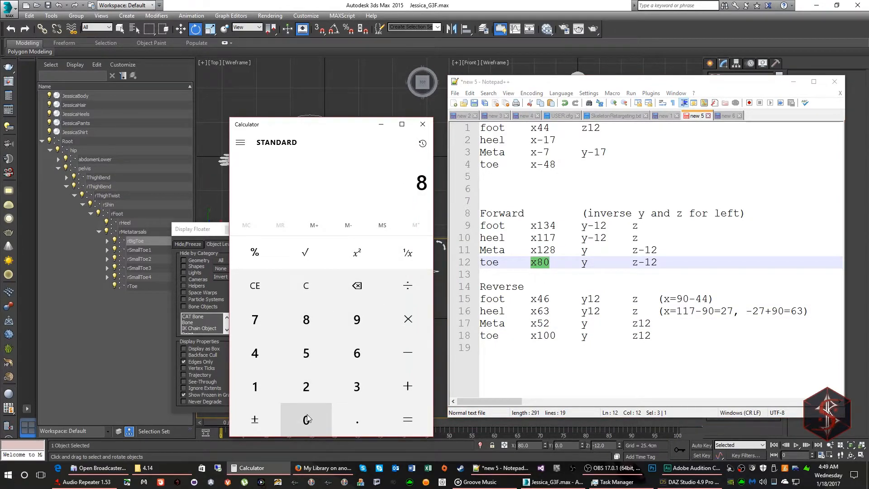
left_click(306, 417)
left_click(407, 352)
left_click(357, 319)
left_click(304, 419)
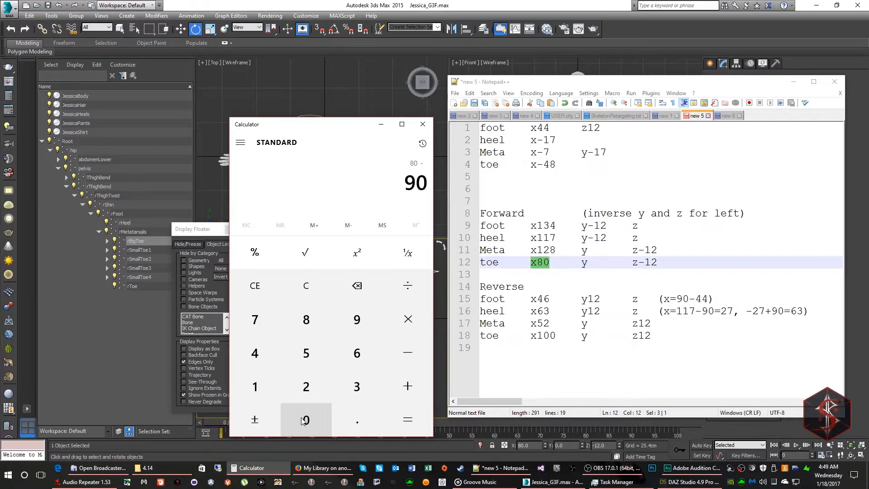
left_click(400, 417)
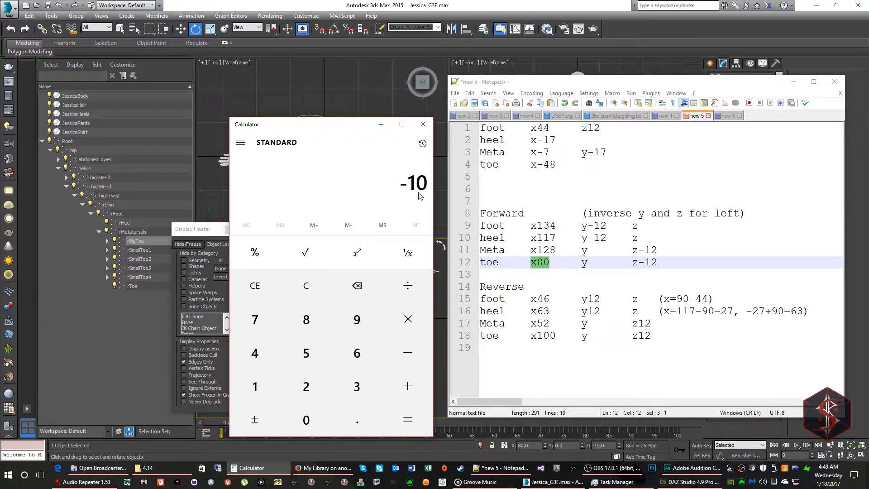
Step: Negate the toe result, add 90, and compare it with the Reverse toe X in the notes
left_click(255, 427)
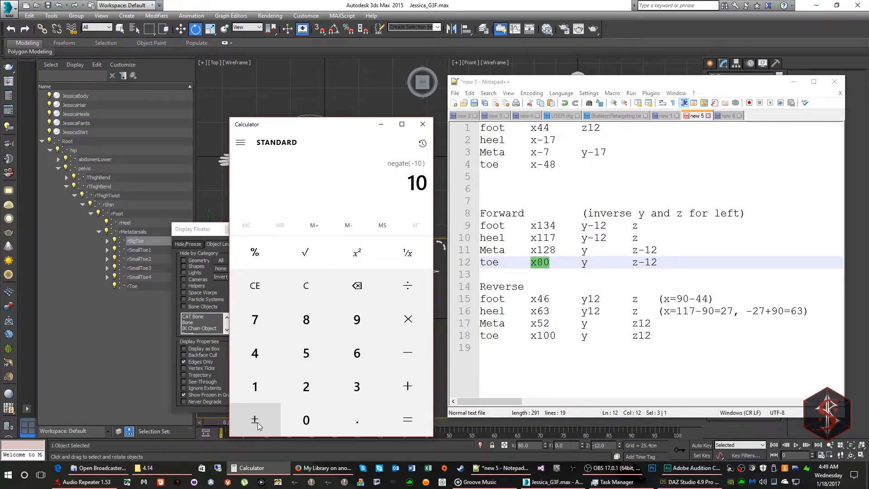
left_click(408, 380)
left_click(358, 320)
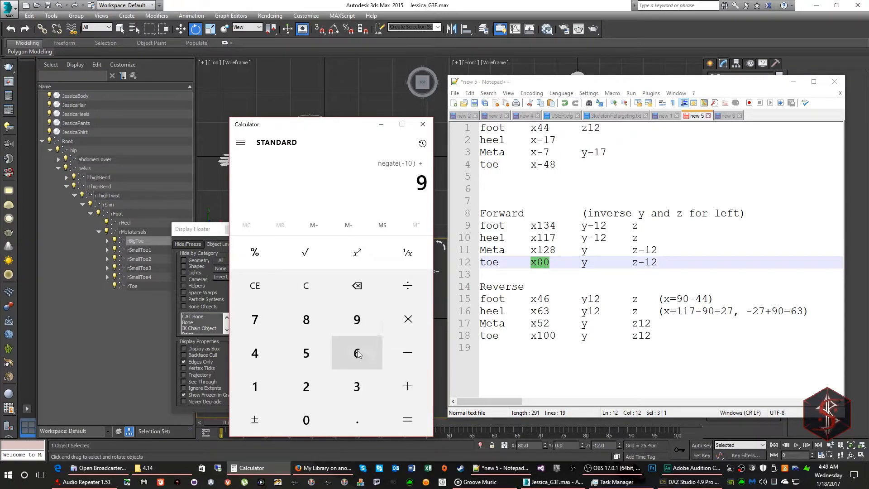
left_click(306, 420)
left_click(396, 426)
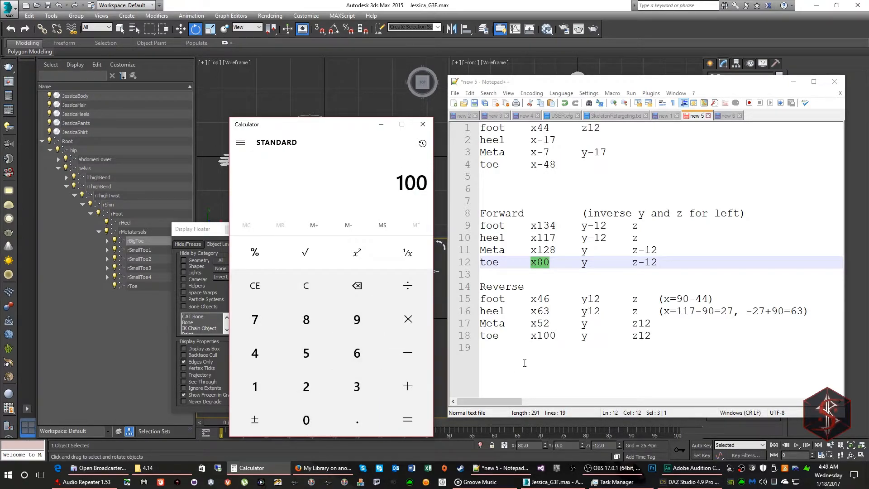
double_click(556, 336)
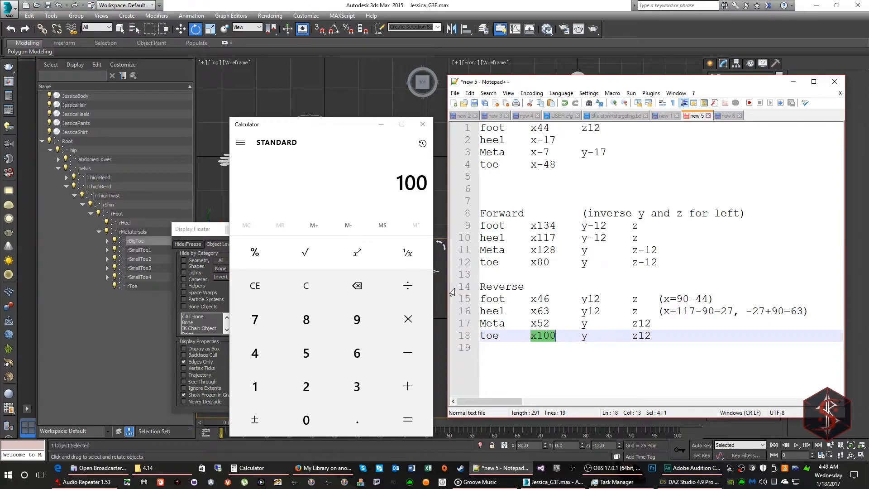
Step: Review the Reverse block in the notes, checking the foot X and Y values and the Meta Z value
left_click_drag(458, 290, 485, 360)
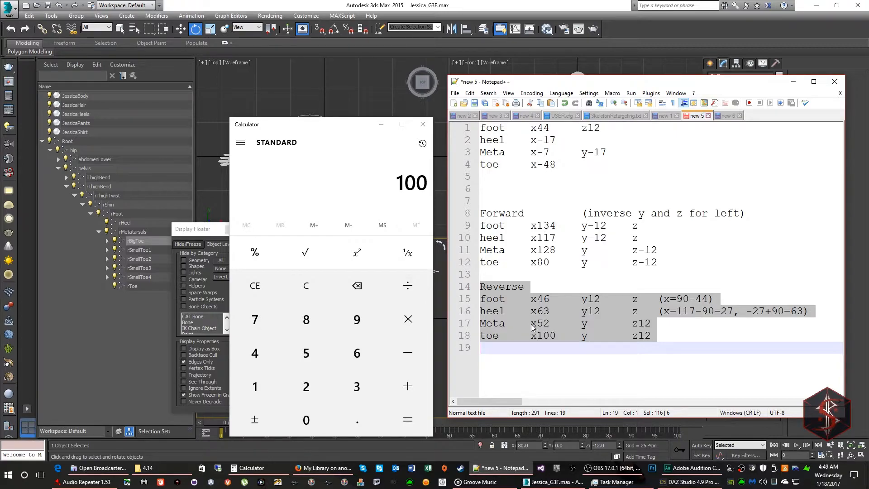
double_click(541, 300)
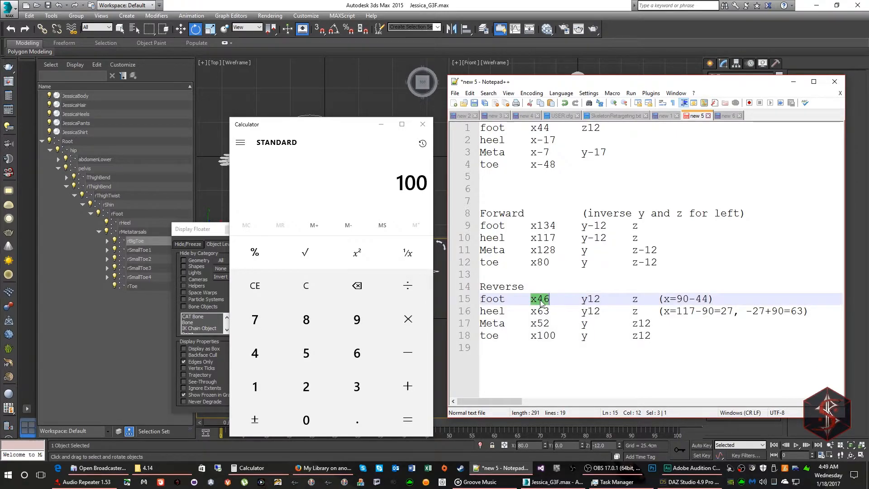
double_click(591, 298)
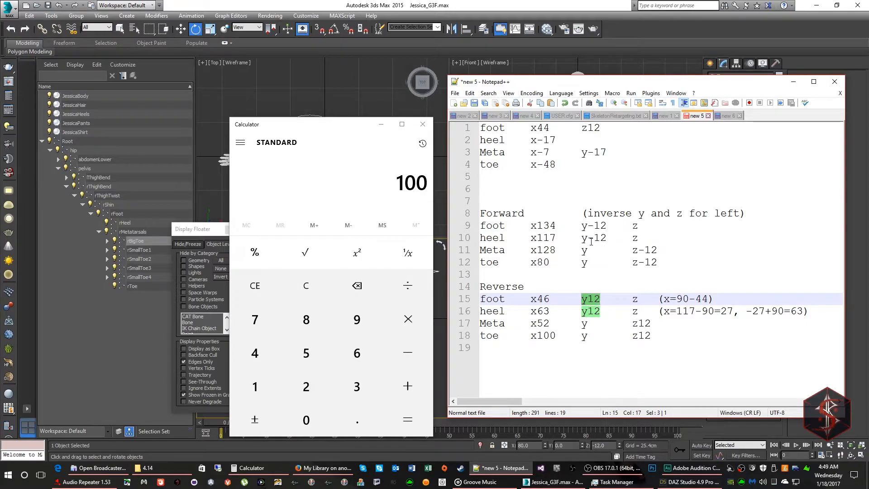
double_click(638, 323)
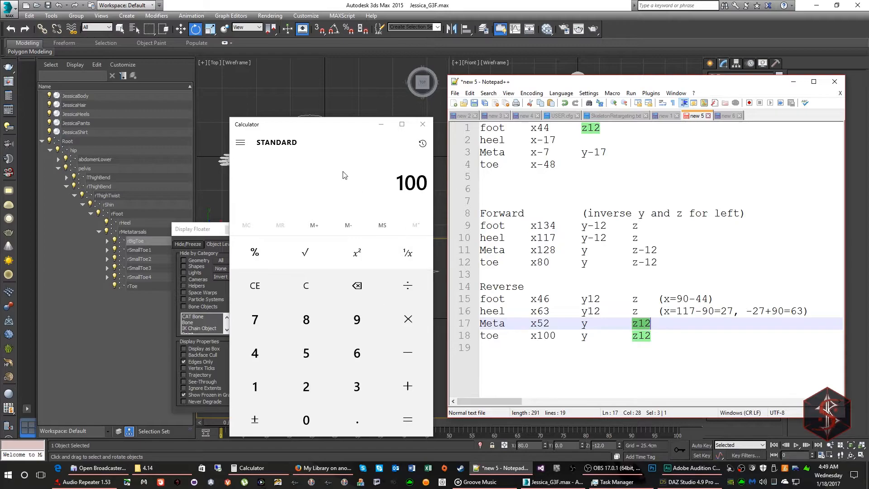
Step: Put the calculator away and reopen Jessica_G3F.max from the recent files, discarding the current scene changes
left_click(380, 128)
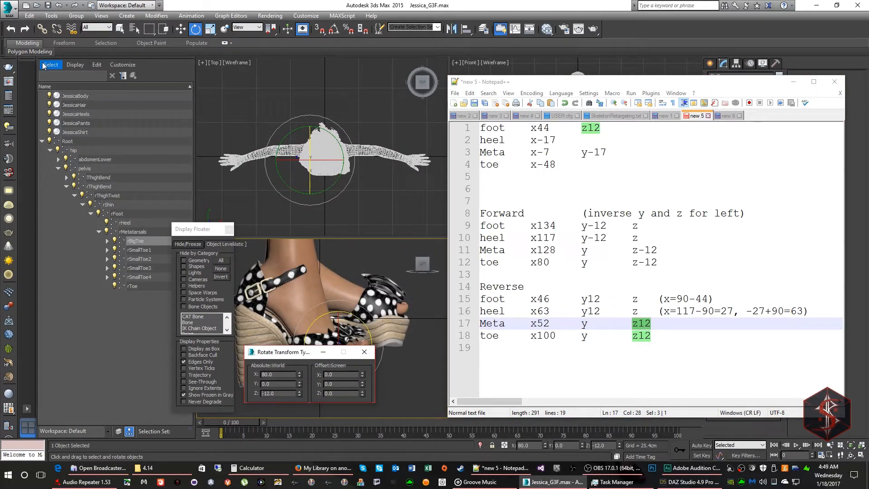
left_click(8, 7)
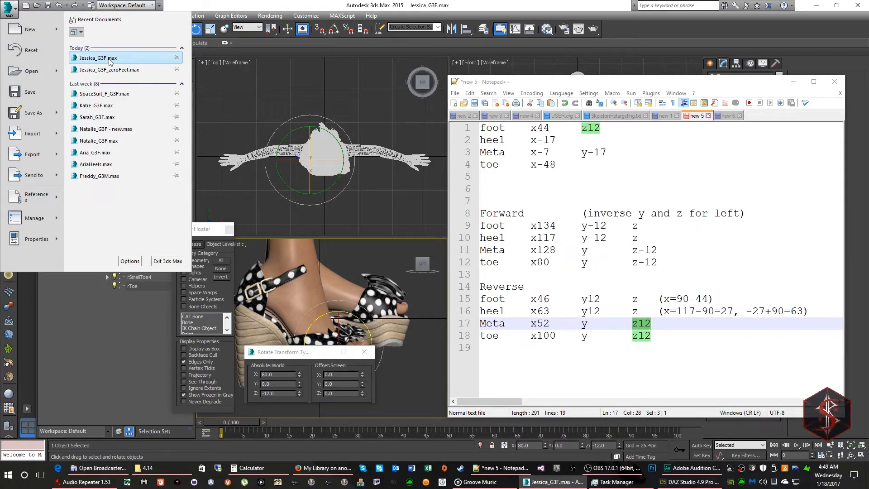
left_click(110, 62)
left_click(425, 247)
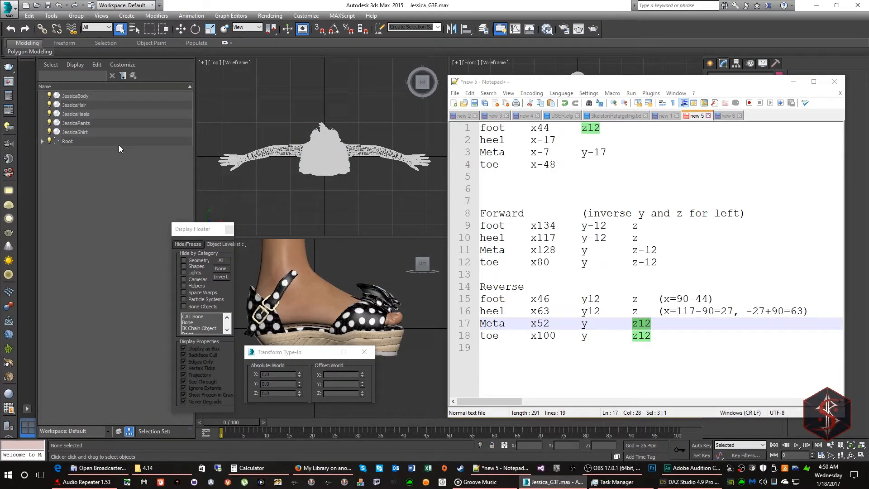
Step: Expand the bone hierarchy from Root through the right leg down to the children of rMetatarsals
left_click(41, 142)
left_click(50, 150)
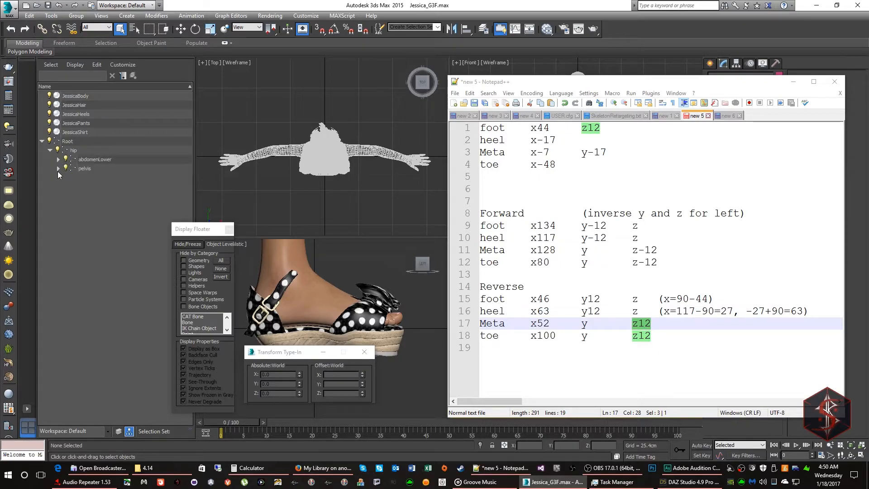
left_click(58, 168)
left_click(66, 187)
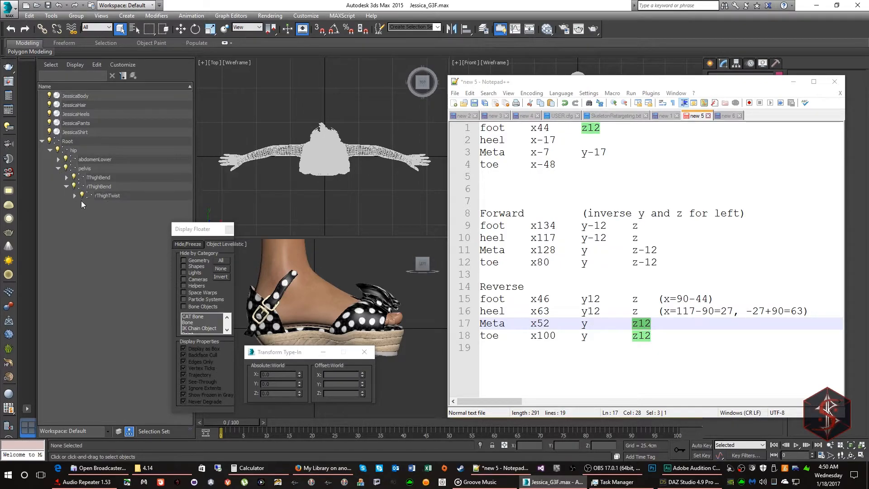
left_click(74, 195)
left_click(82, 204)
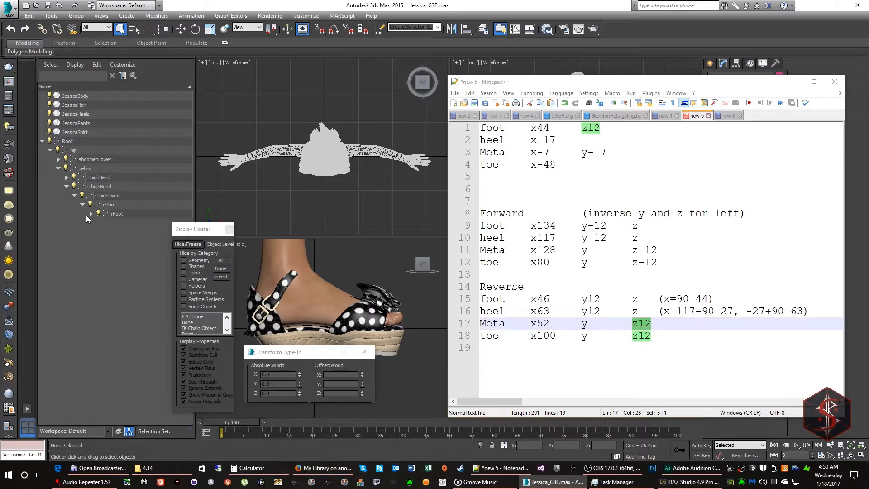
left_click(91, 213)
left_click(99, 232)
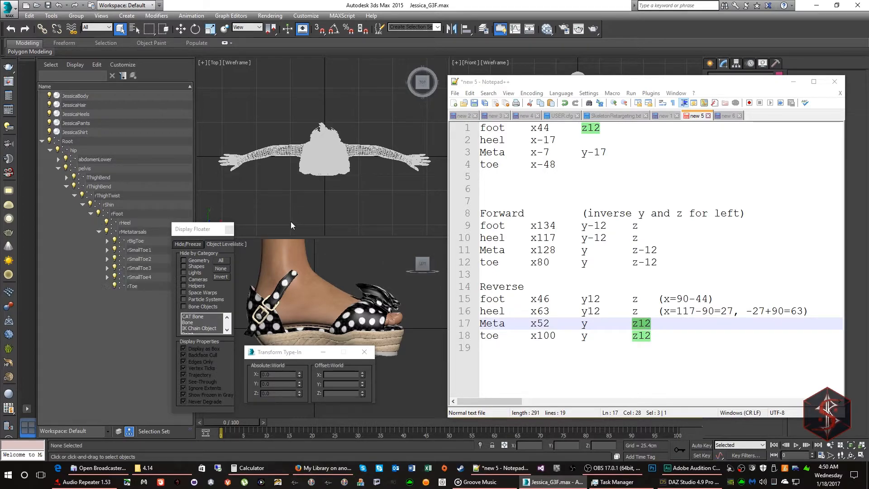
Step: Move the notes aside and turn off Always Deform in the Skin modifiers of JessicaBody and JessicaHeels
left_click_drag(509, 83, 868, 83)
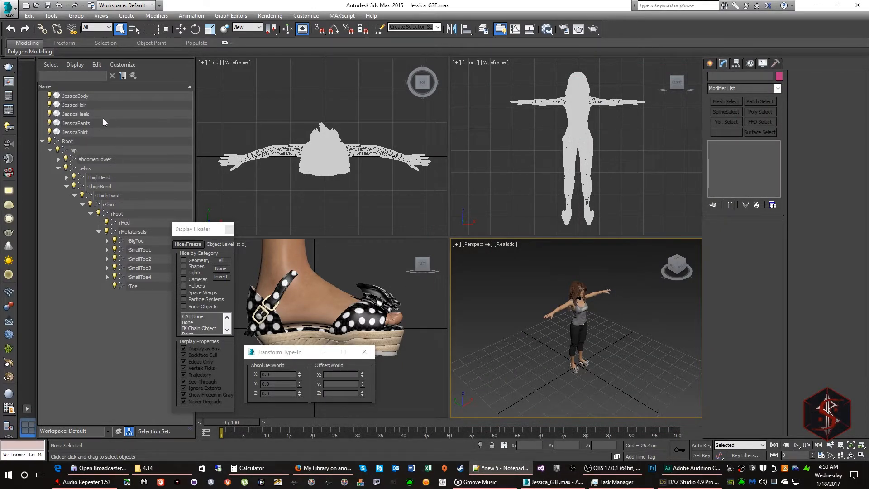
left_click(74, 96)
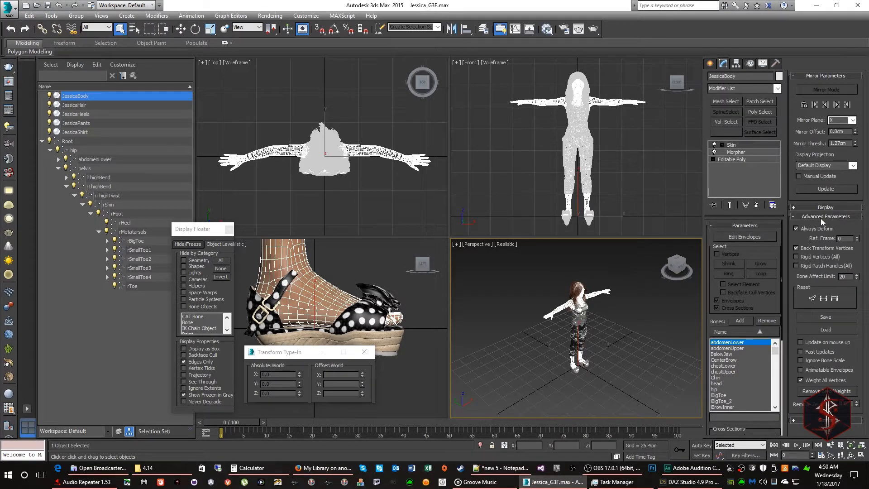
left_click(797, 228)
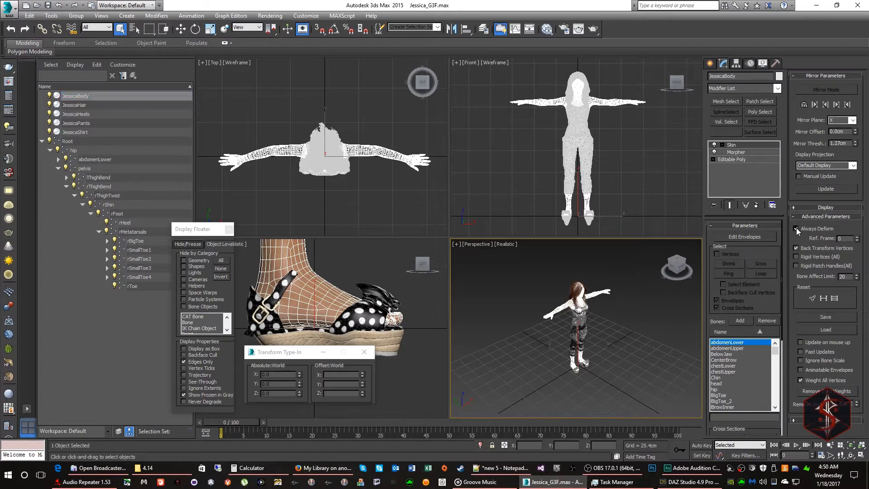
left_click(394, 210)
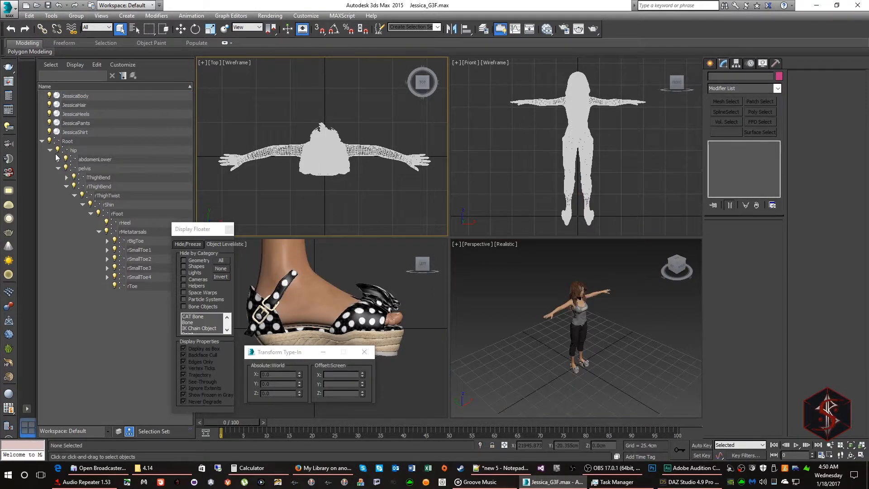
left_click(82, 116)
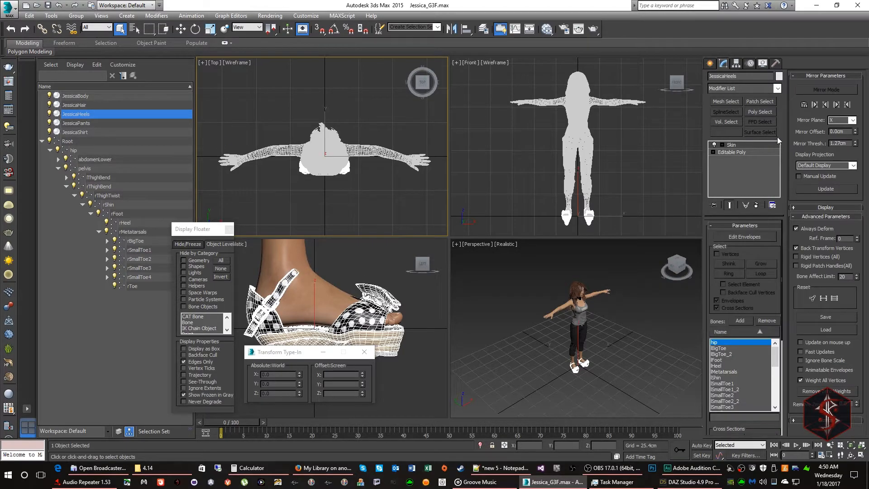
left_click(796, 229)
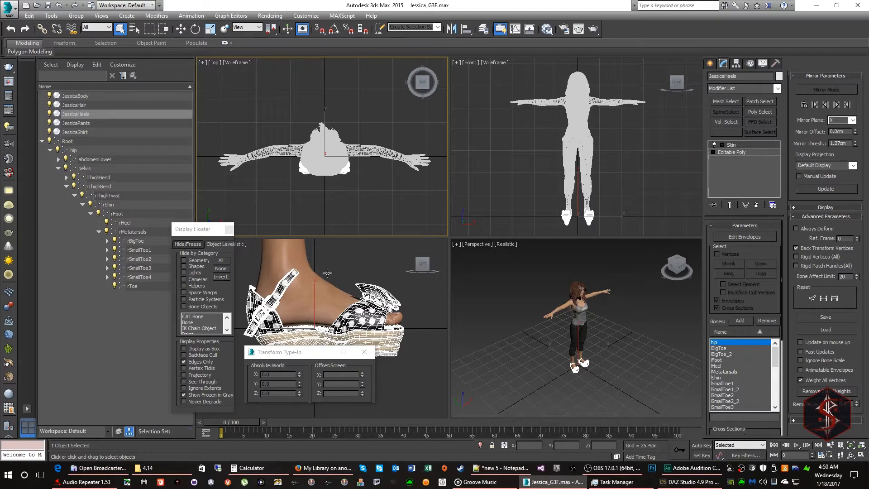
Step: Enable Affect Pivot Only and bring back the notes with the Reverse foot line highlighted
left_click(736, 65)
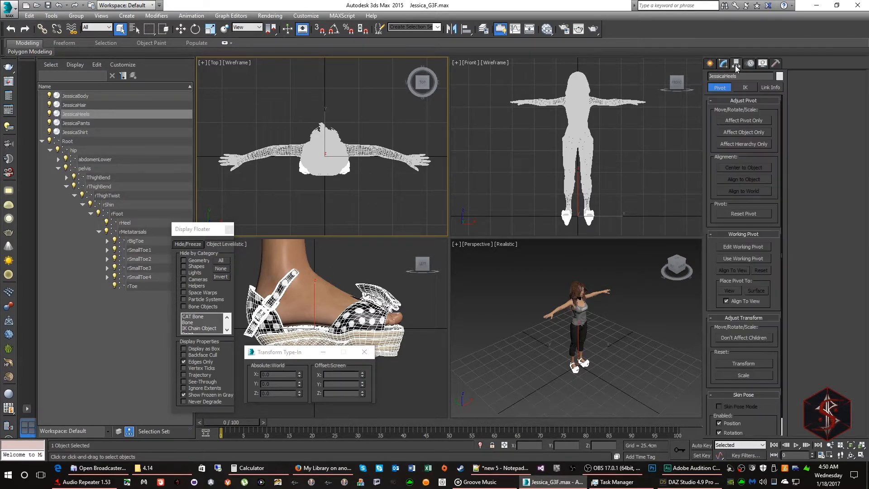
left_click(740, 121)
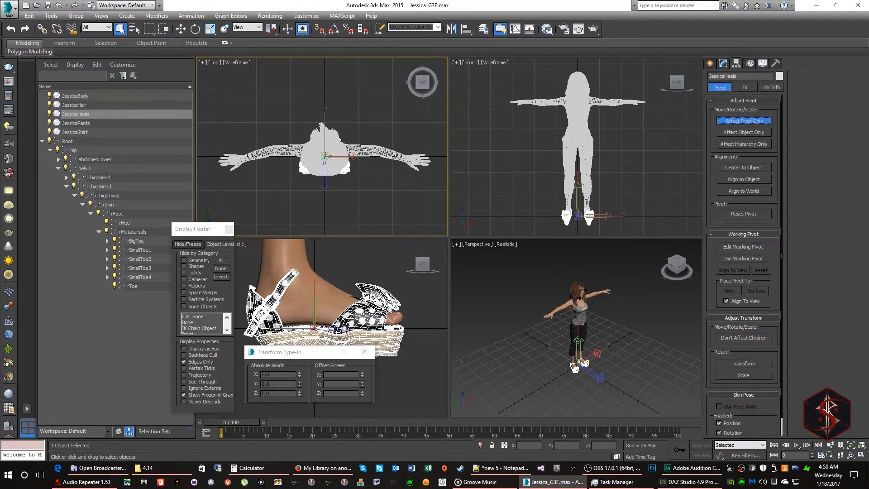
left_click(500, 468)
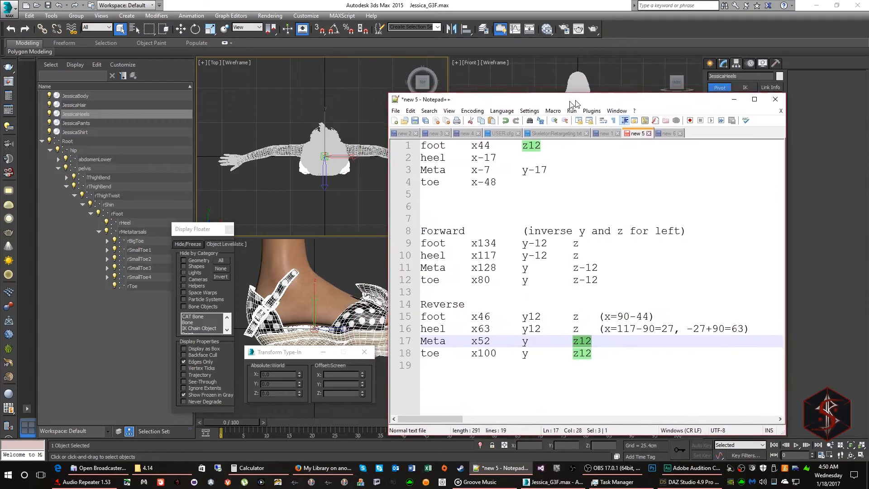
left_click(454, 312)
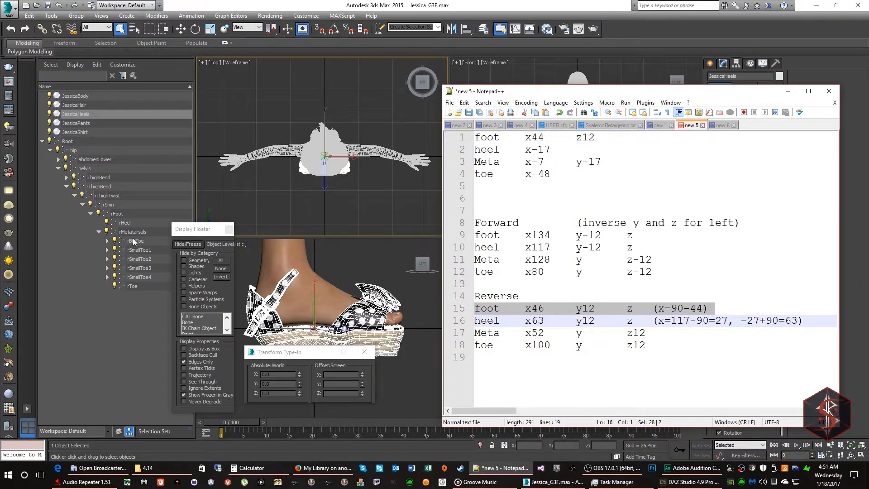
Step: Rotate the rFoot bone's pivot to absolute world X 46 and Y 12
left_click(121, 216)
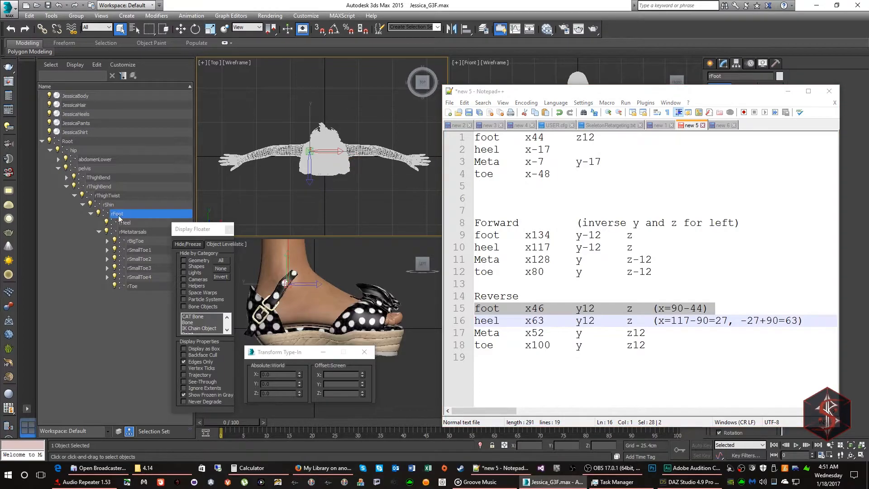
left_click(195, 29)
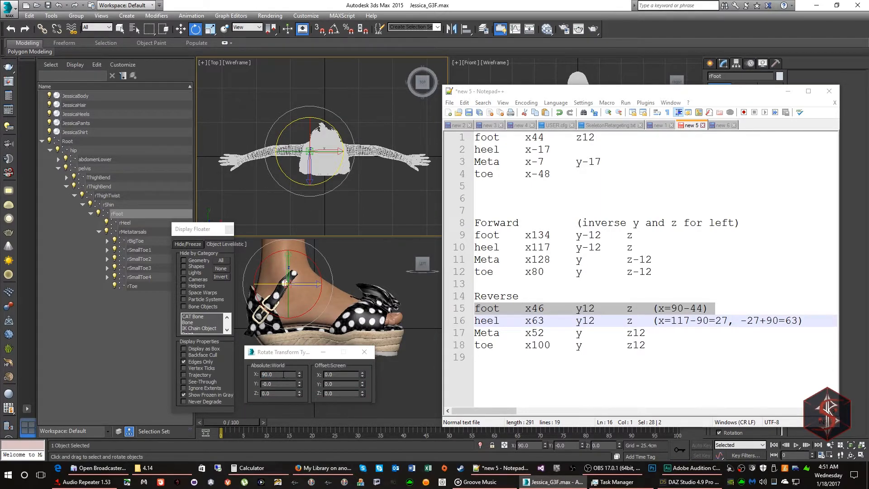
double_click(273, 374)
type("46")
key("Tab")
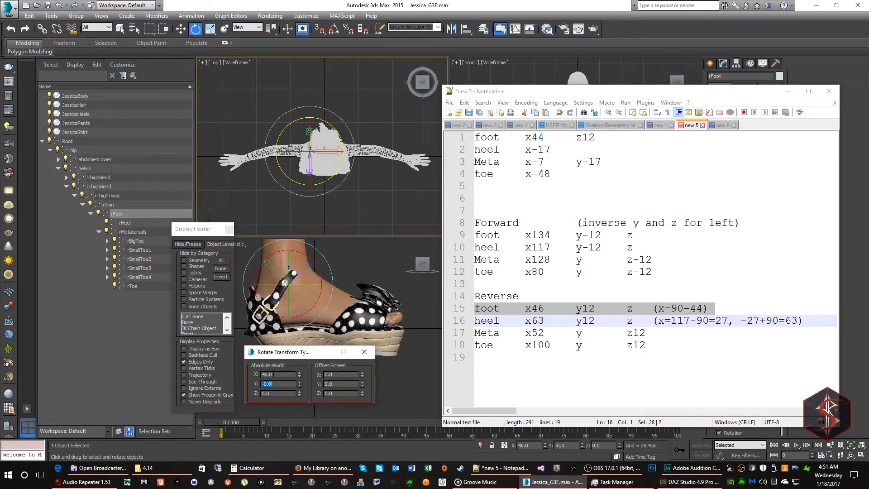
type("12")
Step: Rotate the rHeel bone's pivot to absolute world X 63 and Y 12
left_click(127, 223)
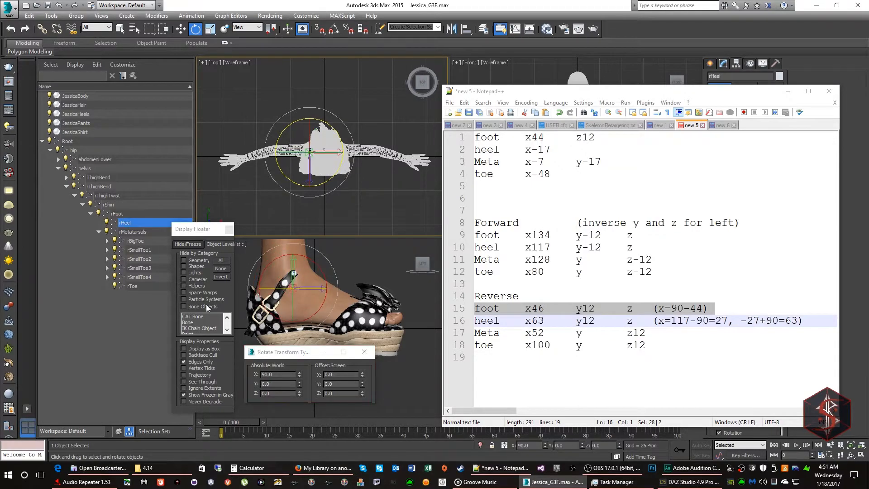
left_click_drag(283, 374, 211, 361)
type("63")
key("Tab")
type("12")
key("Return")
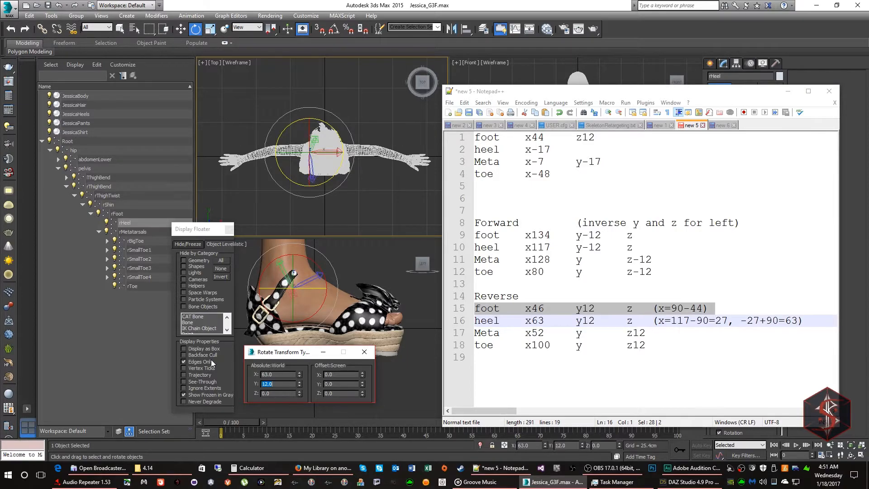
Step: Rotate the rMetatarsals bone's pivot to absolute world X 52 and Z 12
left_click(138, 233)
left_click(275, 375)
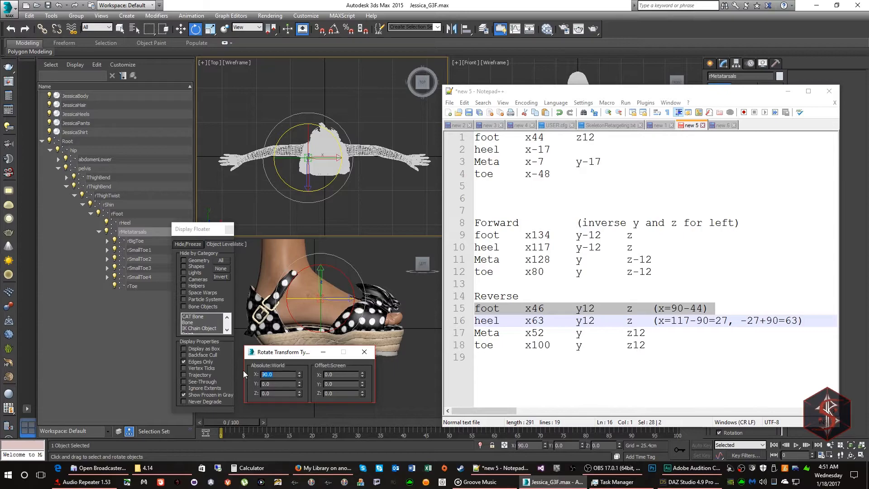
type("52")
key("Tab")
key("Tab")
type("12")
key("Return")
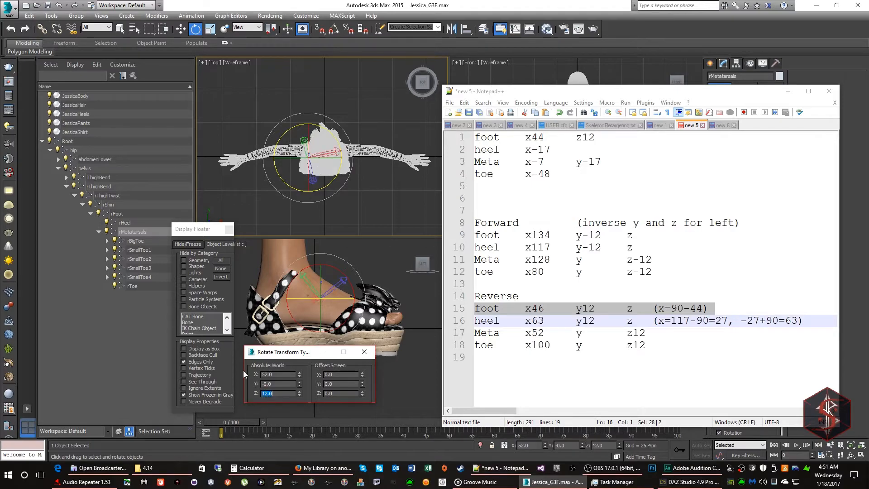
Step: Rotate the rBigToe bone's pivot to absolute world X 100 and Z 12
left_click(135, 241)
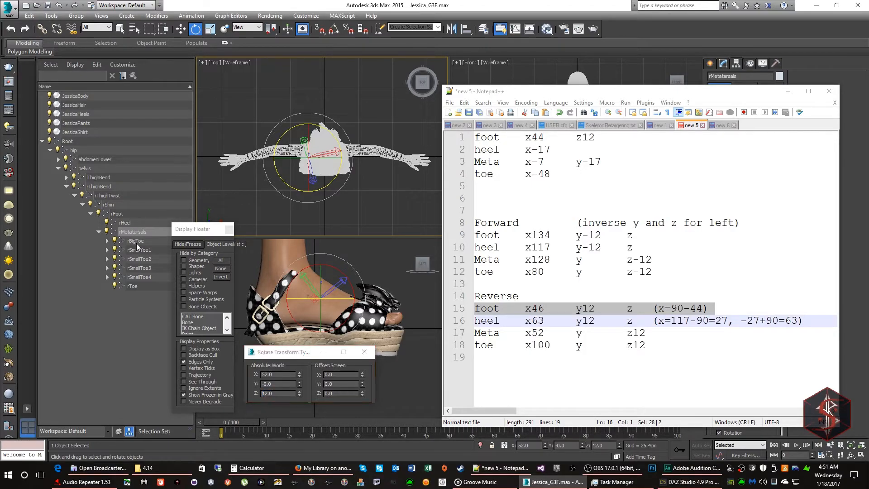
left_click(279, 374)
type("100")
key("Tab")
key("Tab")
type("12")
key("Return")
Step: Rotate the rSmallToe1 bone's pivot to absolute world X 100 and Z 12
left_click(142, 250)
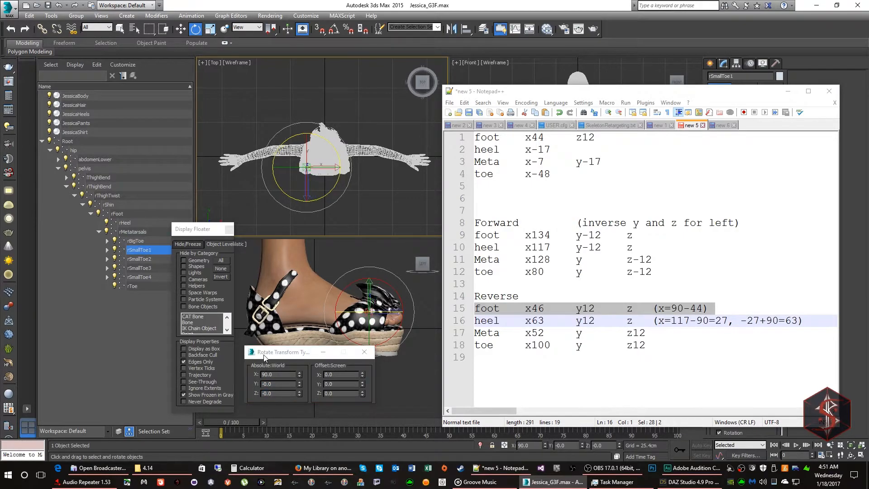
double_click(270, 375)
type("100")
key("Tab")
key("Tab")
type("12")
key("Return")
Step: Rotate the rSmallToe2 bone's pivot to absolute world X 100 and Z 12
left_click(149, 258)
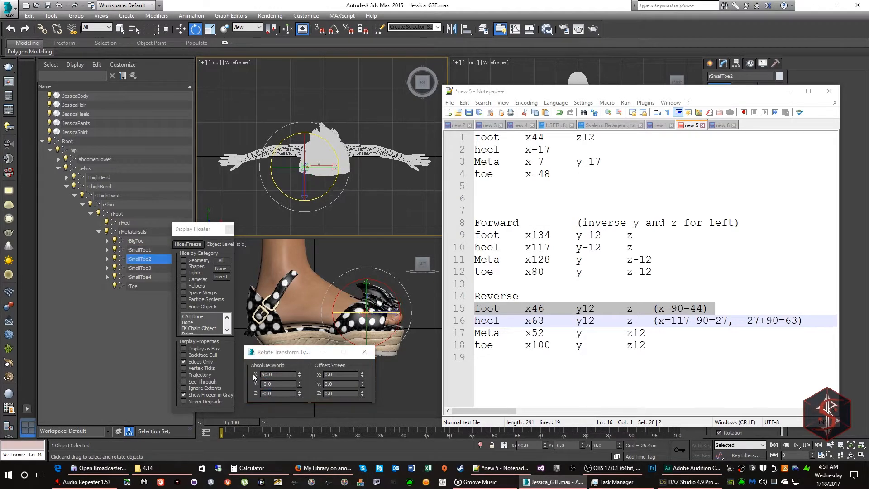
double_click(270, 375)
type("100")
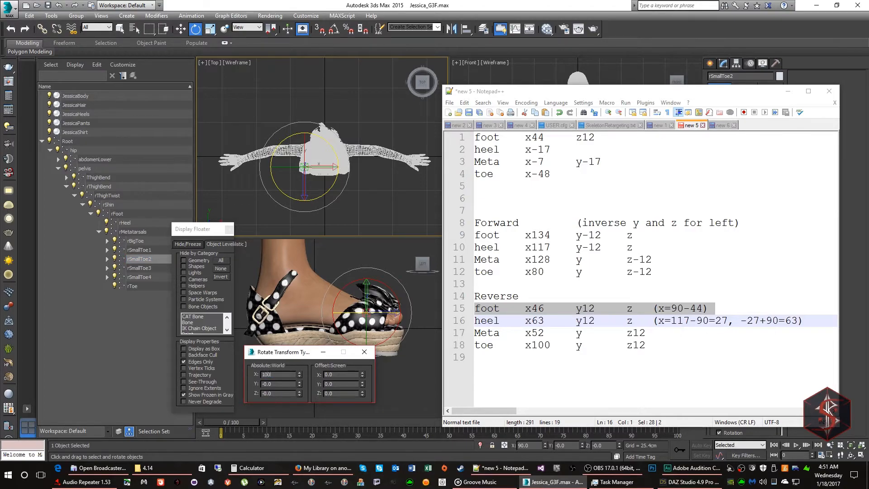
key("Tab")
key("Tab")
type("12")
key("Return")
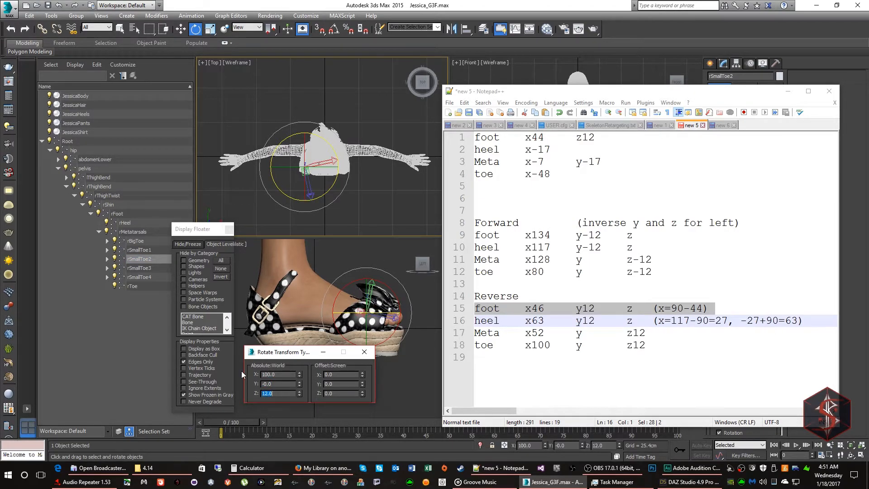
Step: Rotate the rSmallToe3 bone's pivot to absolute world X 100 and Z 12
left_click(153, 268)
double_click(277, 374)
type("100")
key("Tab")
key("Tab")
type("12")
key("Return")
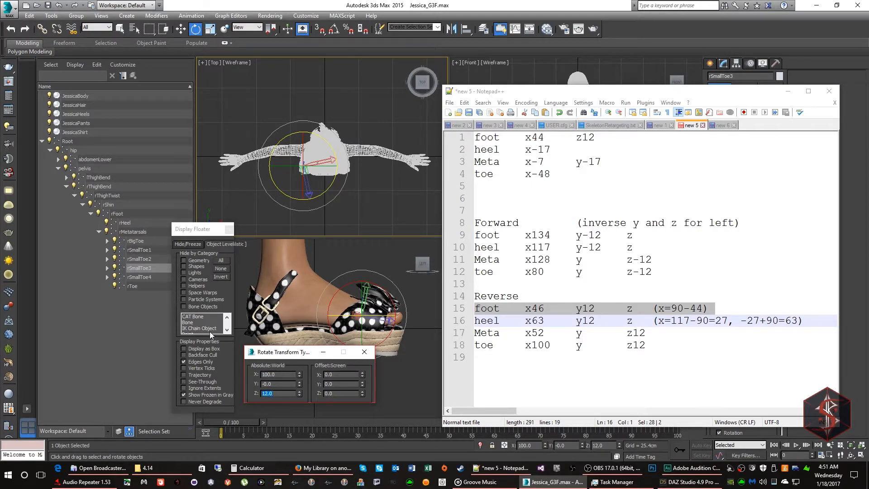
Step: Rotate the rSmallToe4 bone's pivot to absolute world X 100 and Z 12
left_click(148, 278)
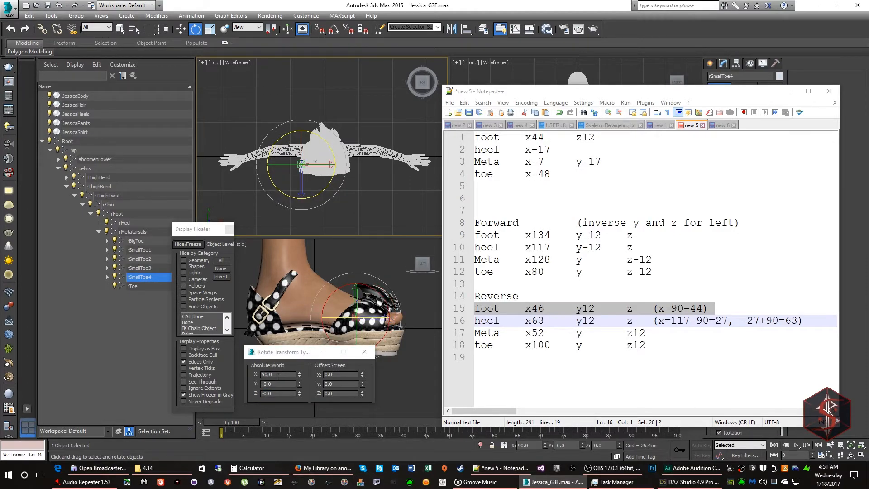
left_click(255, 375)
type("100")
key("Tab")
key("Tab")
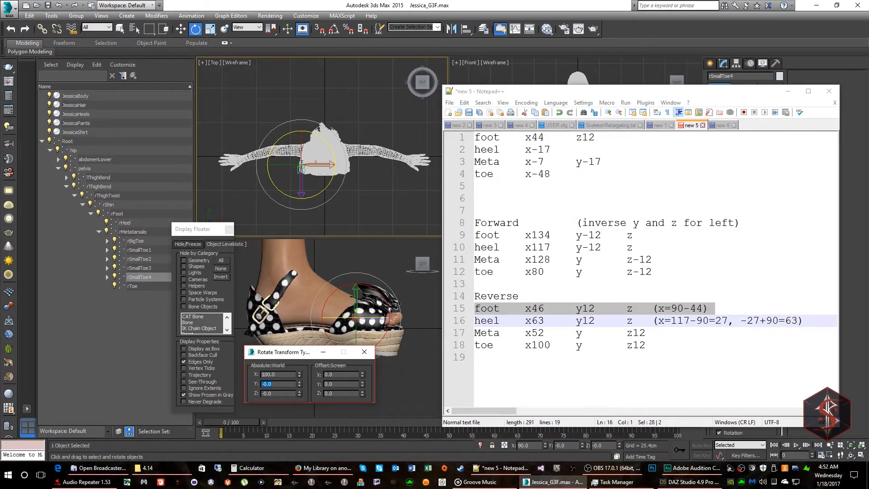
type("12")
key("Return")
Step: Highlight the whole Reverse section of rotation values in the notes
left_click_drag(454, 352, 448, 113)
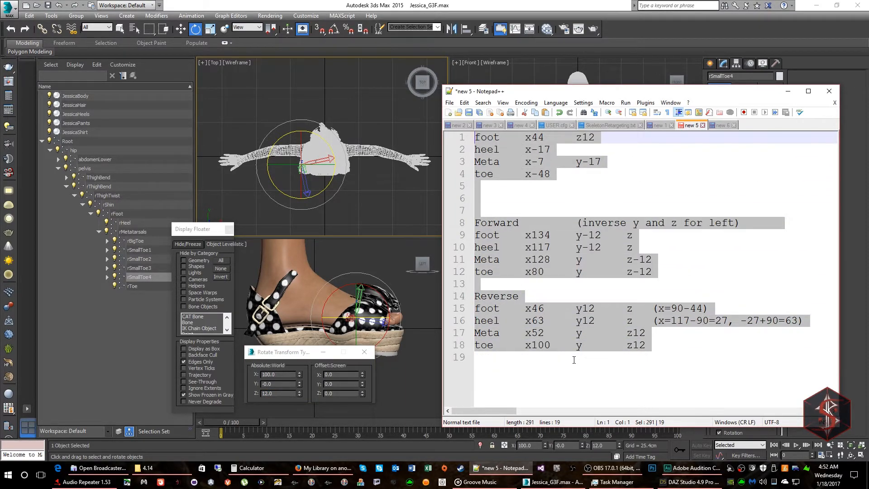
left_click(522, 345)
left_click_drag(460, 296, 458, 346)
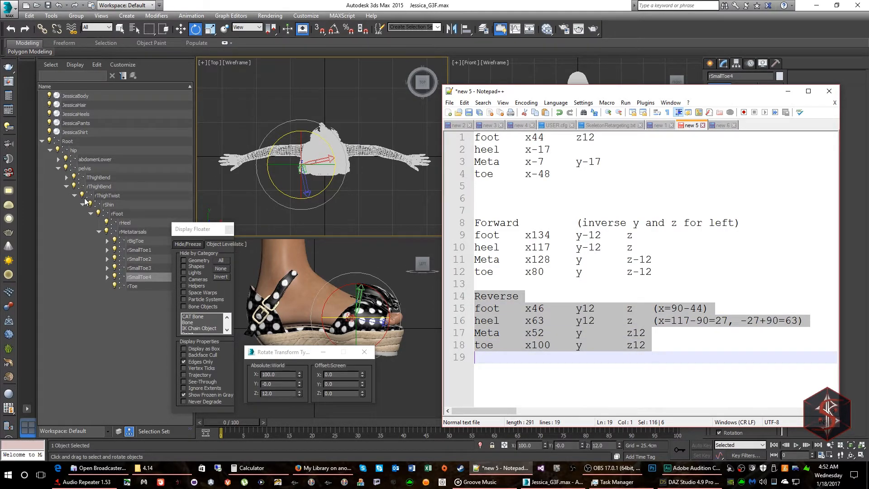
Step: Expand the left leg's bone hierarchy from lThighBend through lMetatarsals to reveal the foot and toe bones
left_click(66, 180)
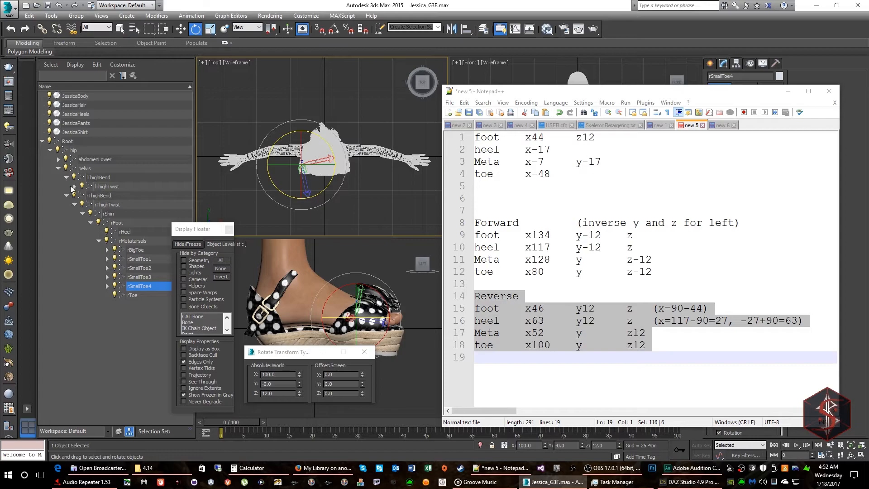
left_click(75, 186)
left_click(83, 196)
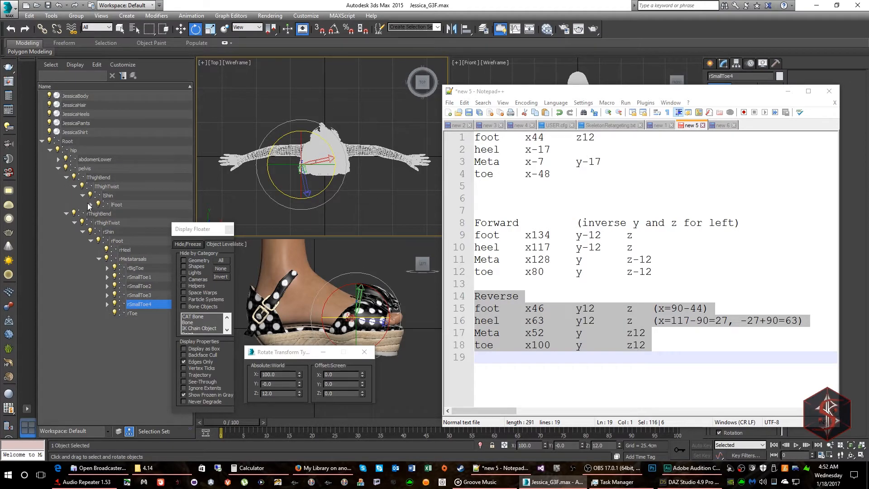
left_click(91, 204)
left_click(98, 222)
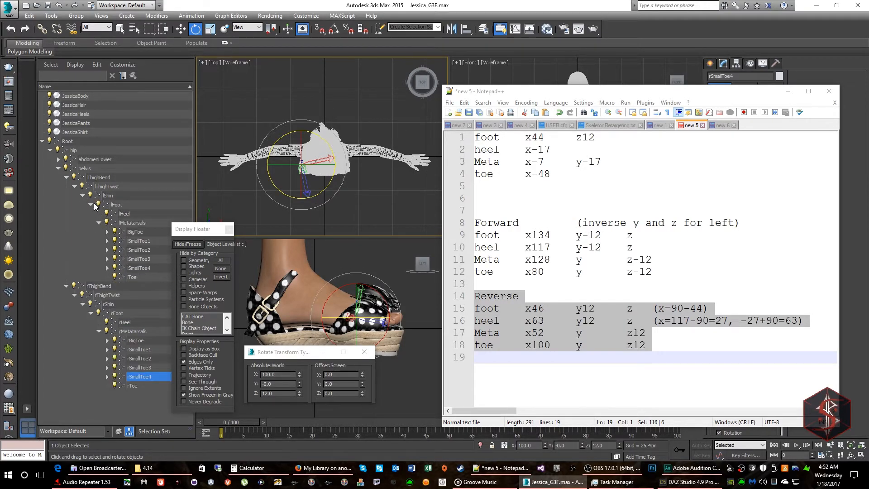
Step: Rotate the lFoot bone's pivot to absolute world X 46 and Y -12, inverting the Y value from the Reverse foot line
left_click(118, 205)
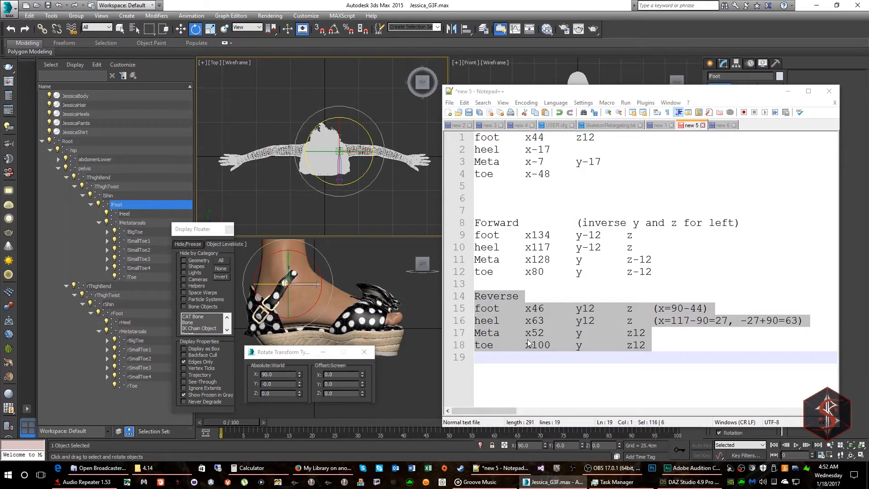
left_click(455, 309)
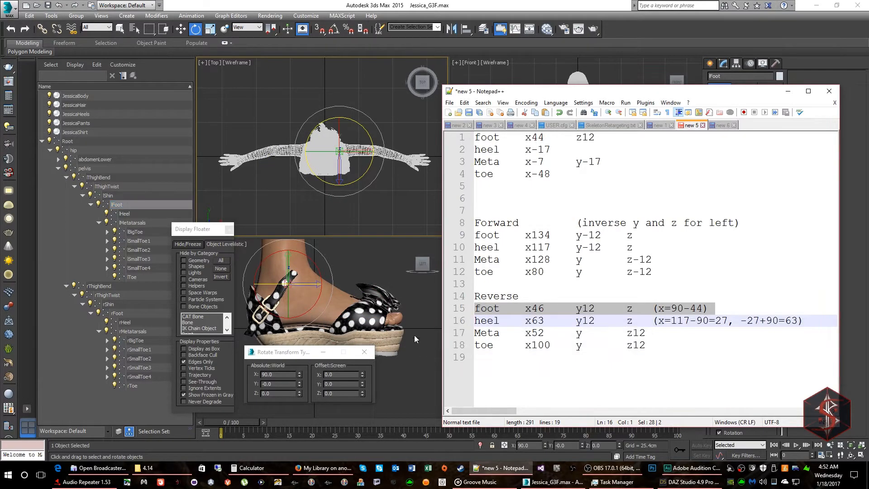
left_click(263, 374)
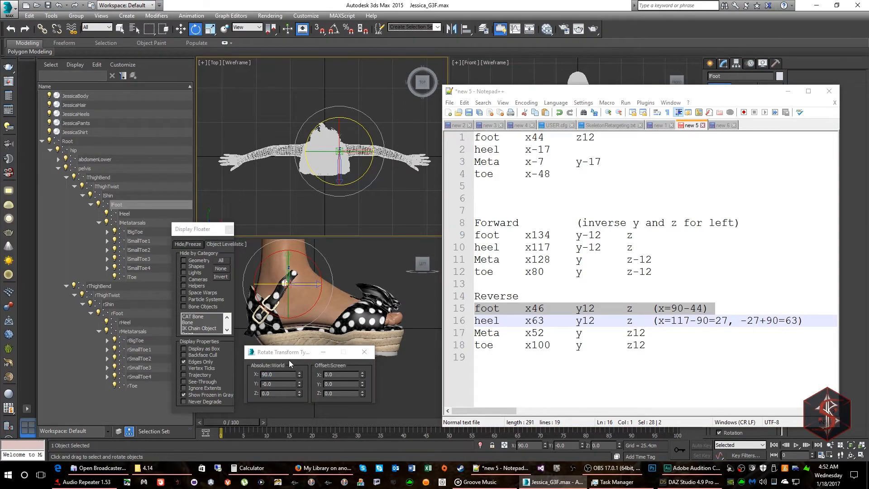
left_click_drag(279, 374, 248, 371)
type("4")
key("Return")
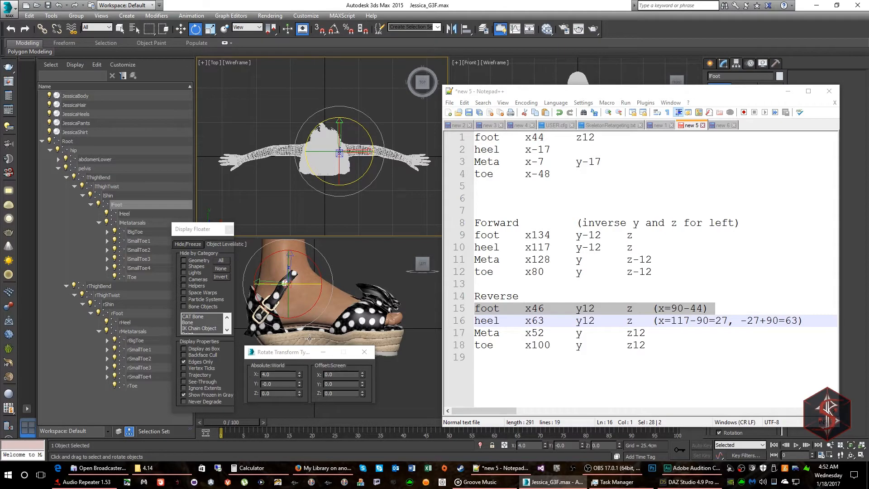
left_click_drag(277, 374, 251, 374)
type("46")
key("Return")
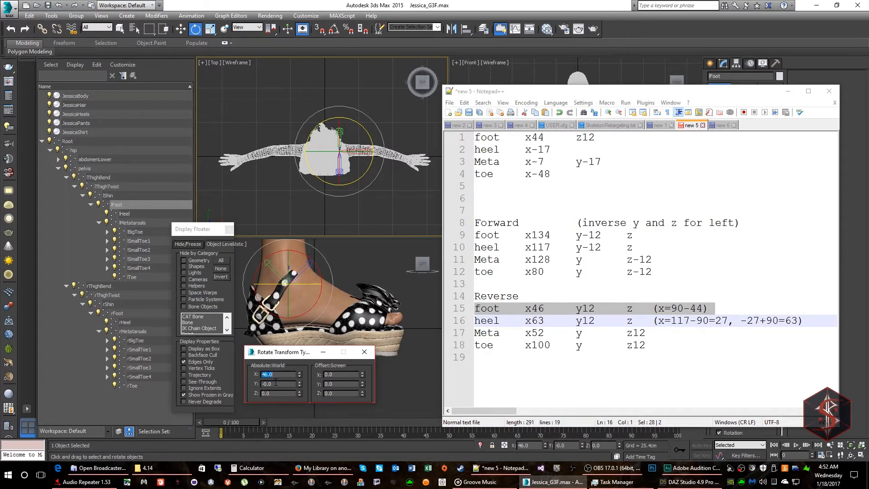
left_click_drag(274, 384, 256, 384)
key("Return")
double_click(586, 310)
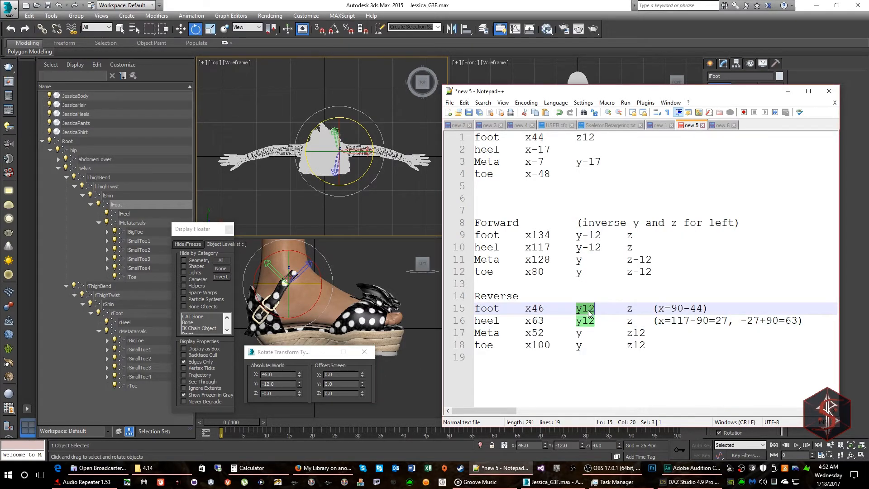
Step: Rotate the lHeel bone's pivot to absolute world X 63 and Y -12
left_click(135, 213)
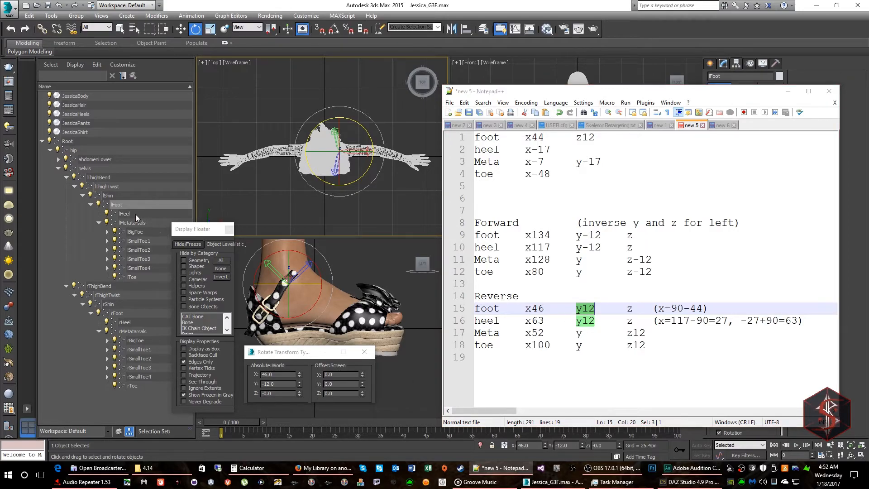
left_click(273, 375)
left_click_drag(272, 374, 254, 375)
key("Return")
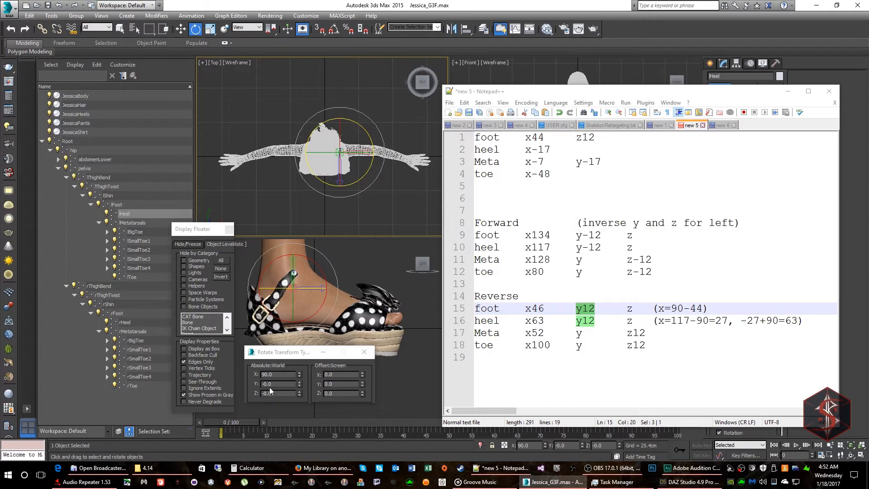
double_click(272, 374)
type("63")
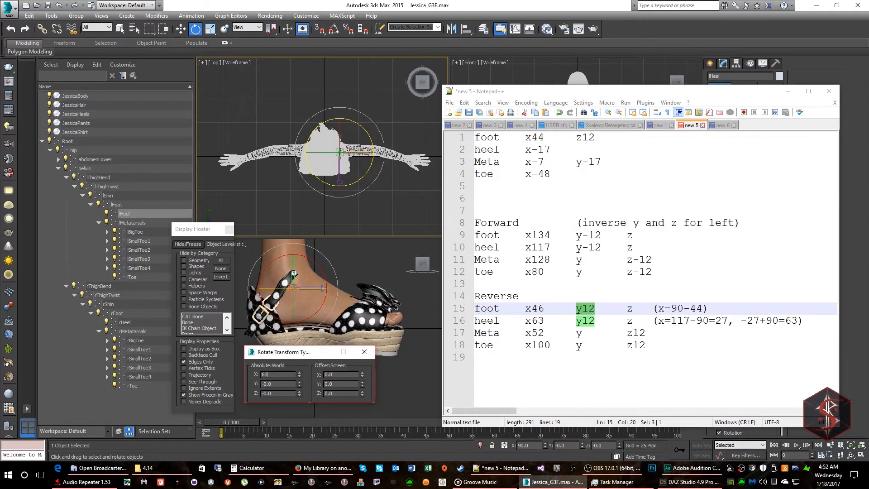
key("Tab")
type("-12")
key("Return")
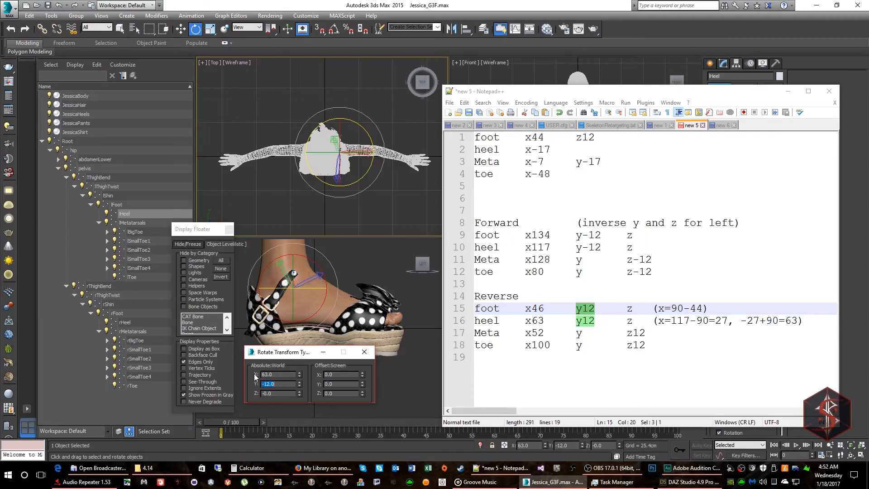
Step: Rotate the lMetatarsals bone's pivot to absolute world X 52 and Z -12
left_click(138, 222)
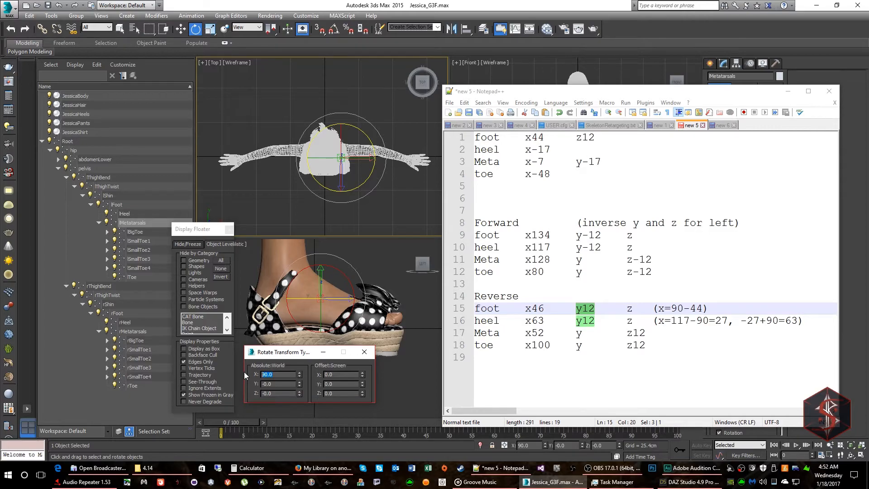
type("52")
key("Tab")
key("Tab")
type("-12")
key("Return")
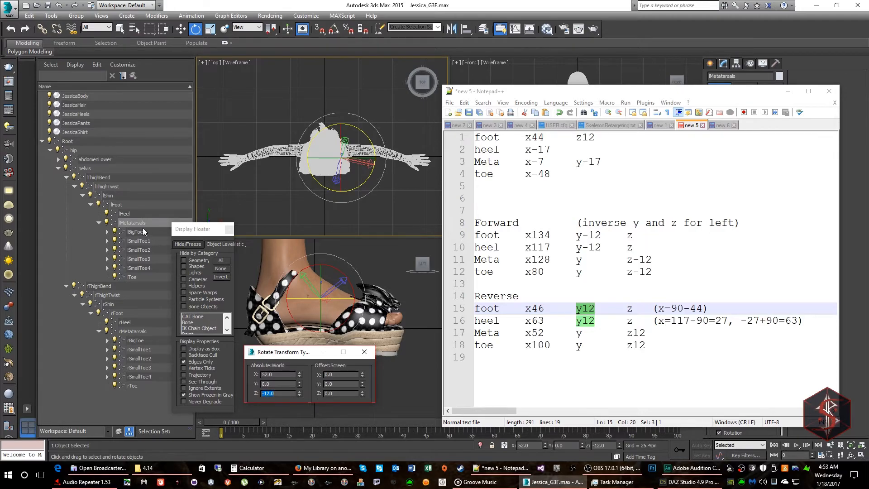
Step: Rotate the lBigToe bone's pivot to absolute world X 100 and Z -12
left_click(135, 231)
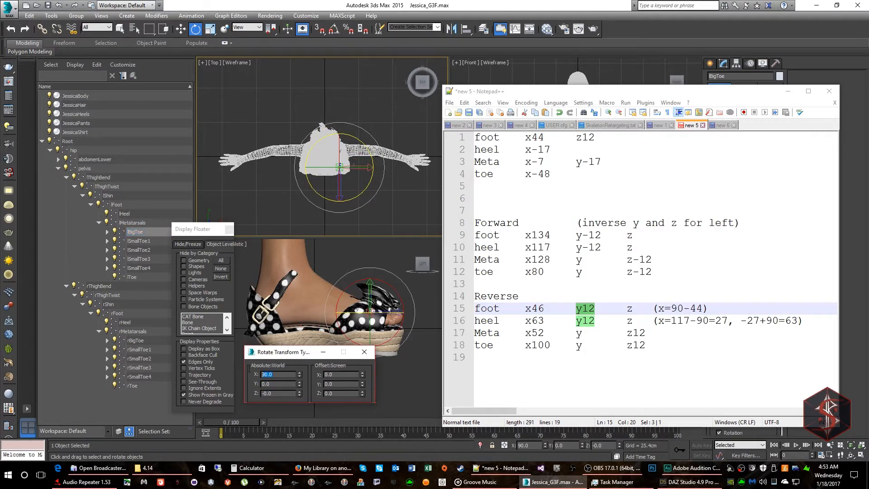
type("100")
key("Tab")
key("Tab")
type("-12")
key("Return")
Step: Rotate the lSmallToe1 bone's pivot to absolute world X 100 and Z -12
left_click(148, 243)
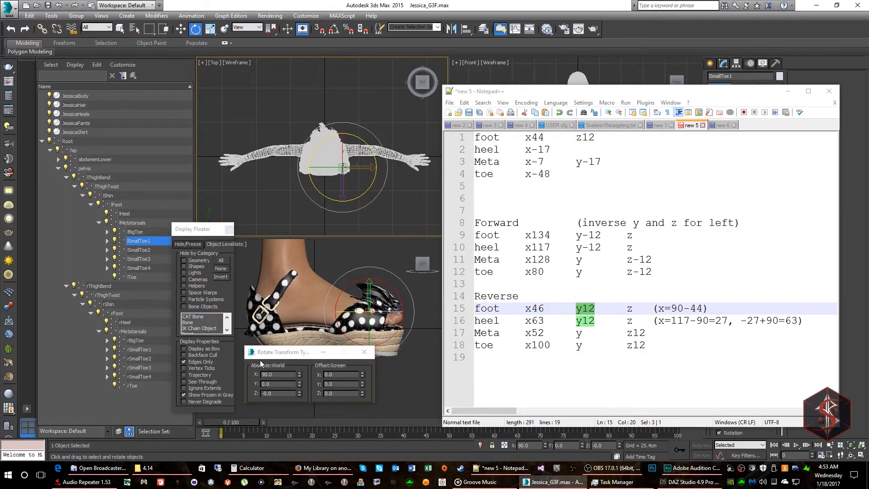
type("100")
key("Tab")
key("Tab")
type("-12")
key("Return")
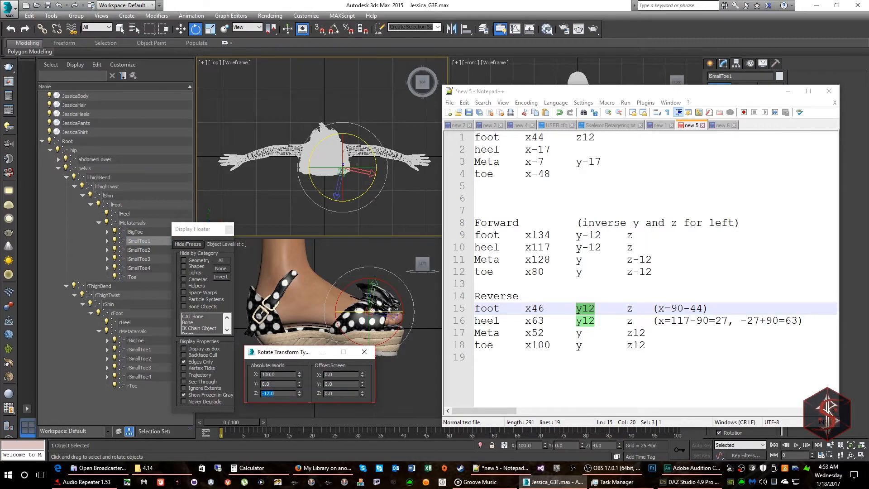
Step: Rotate the lSmallToe2 bone's pivot to absolute world X 100 and Z -12
left_click(146, 250)
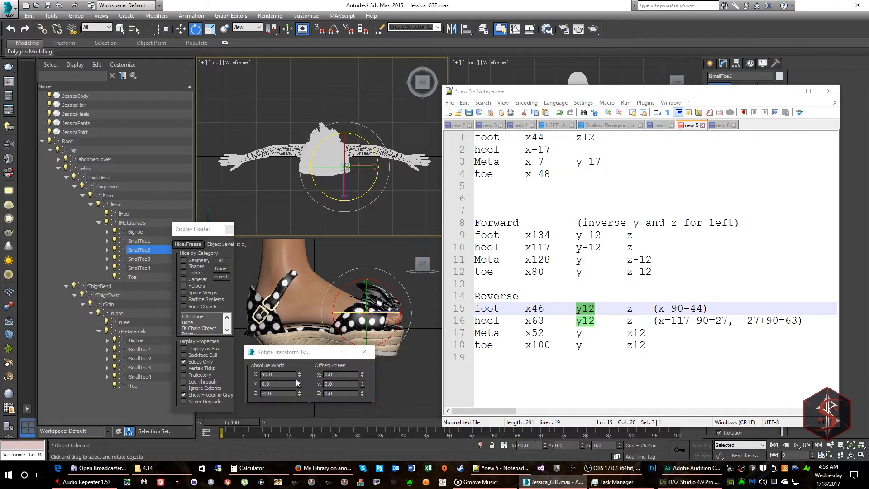
type("10")
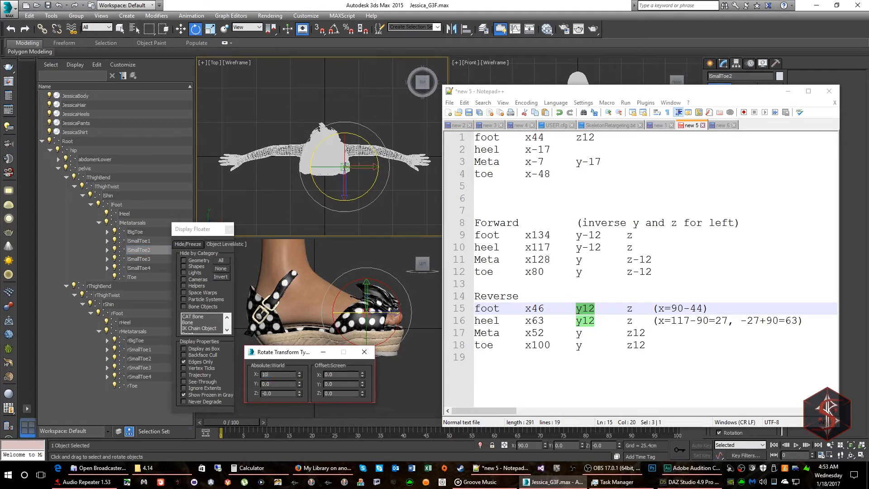
key("Tab")
key("Tab")
key("Return")
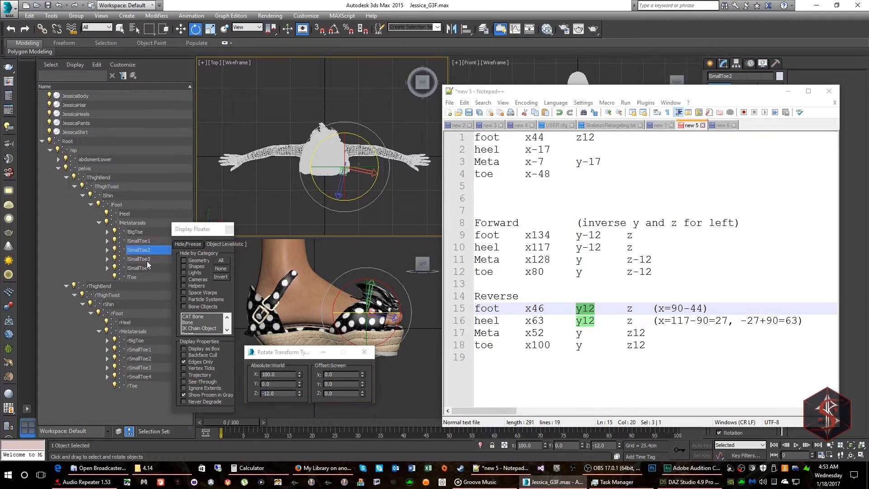
Step: Rotate the lSmallToe3 bone's pivot to absolute world X 100 and Z -12
left_click(140, 259)
double_click(280, 374)
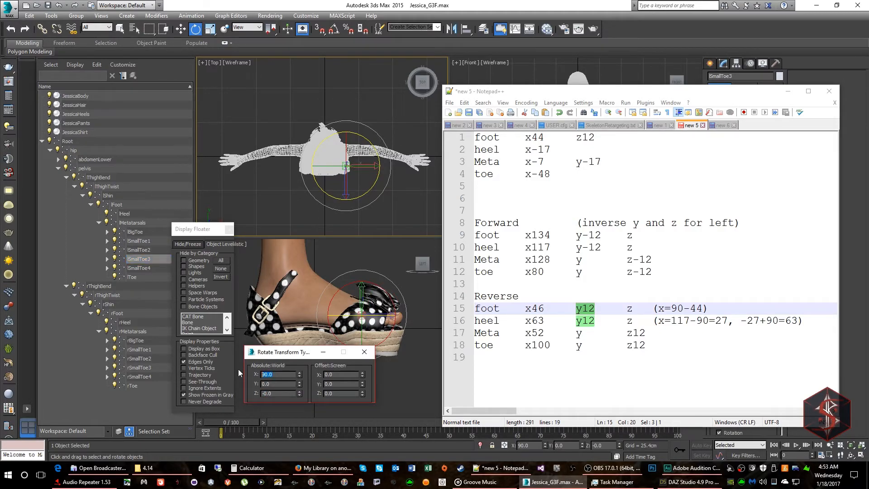
type("100")
key("Tab")
key("Tab")
type("-12")
key("Return")
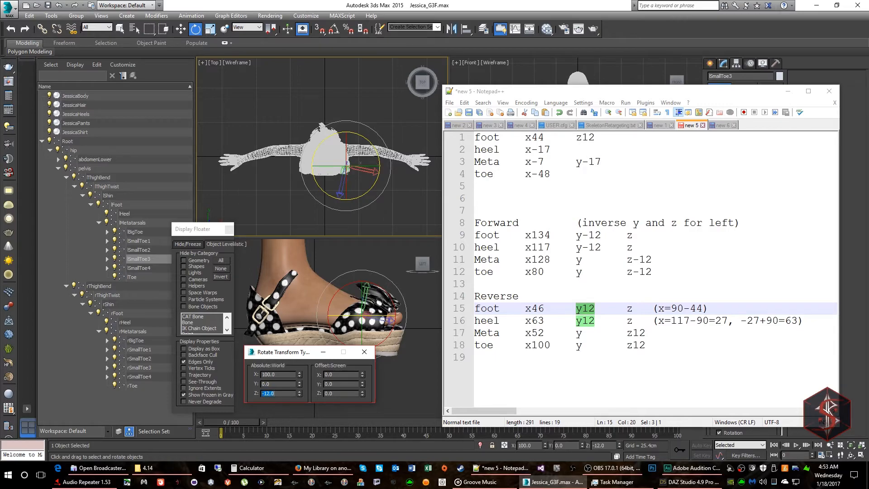
Step: Rotate the lSmallToe4 bone's pivot to absolute world X 100 and Z -12
left_click(145, 268)
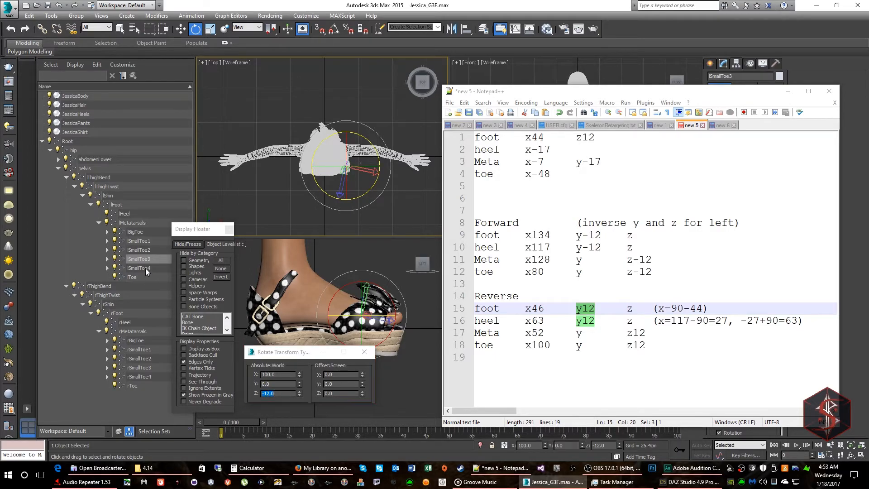
type("100")
key("Tab")
key("Tab")
type("-12")
key("Return")
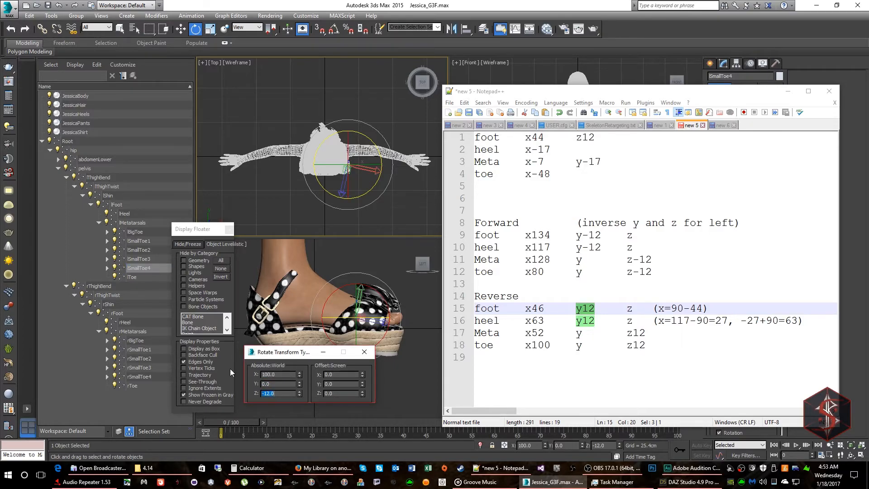
Step: Check the absolute world pivot rotations of the left foot's bones, from lSmallToe3 up the chain to lFoot
left_click(149, 260)
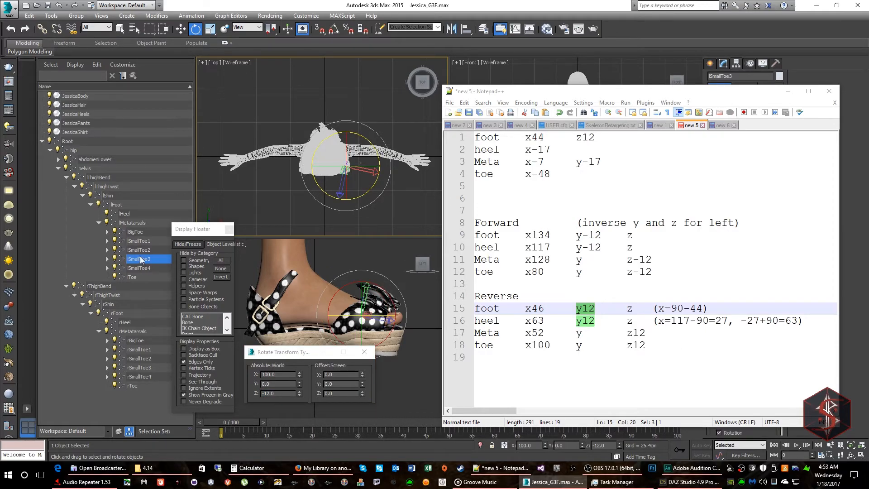
left_click(142, 251)
left_click(138, 242)
left_click(136, 232)
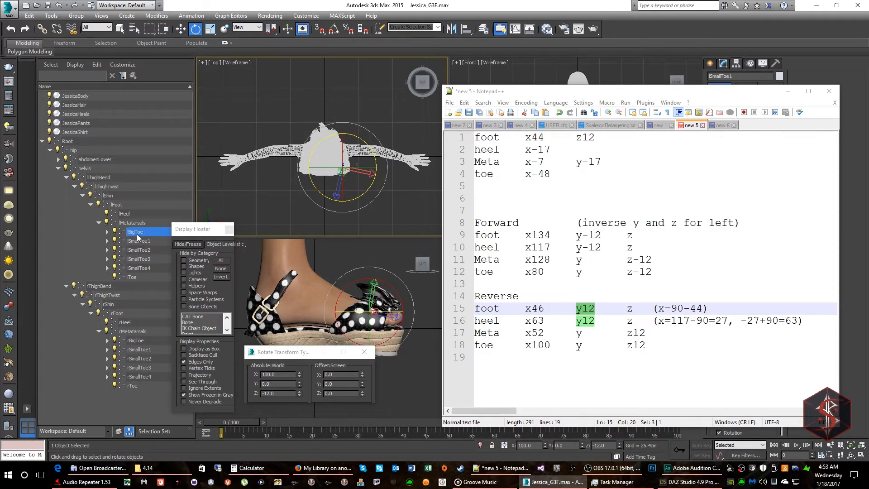
left_click(132, 223)
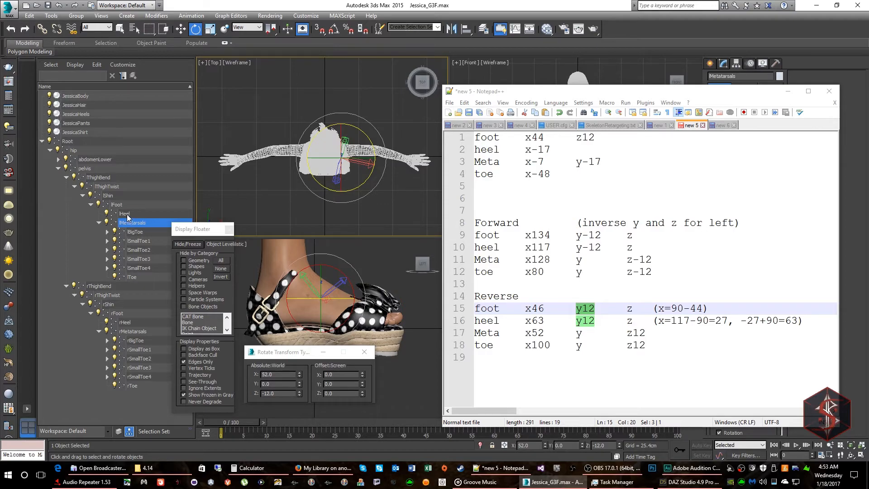
left_click(126, 214)
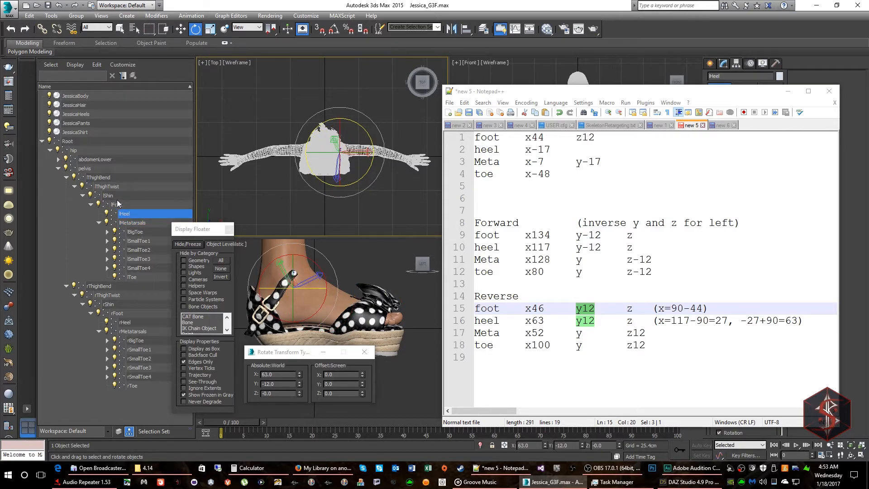
left_click(123, 205)
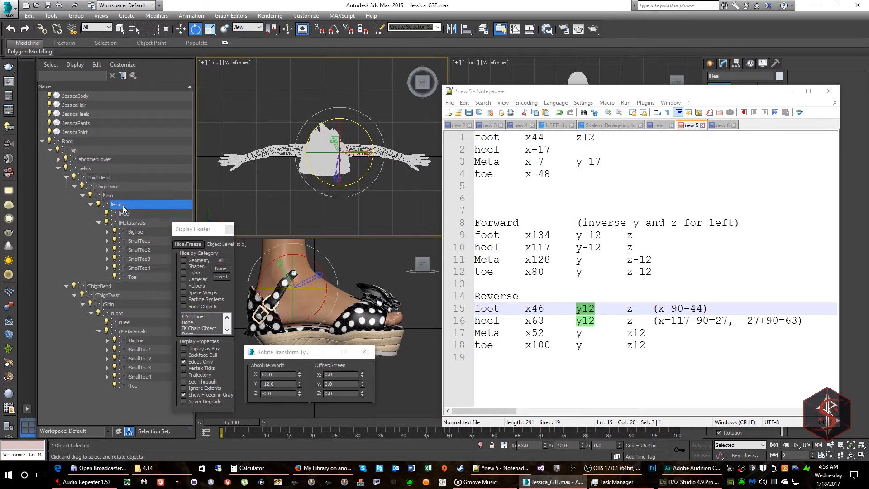
Step: Check the absolute world pivot rotations of the right foot's bones, from rSmallToe4 up the chain to rFoot
left_click(140, 376)
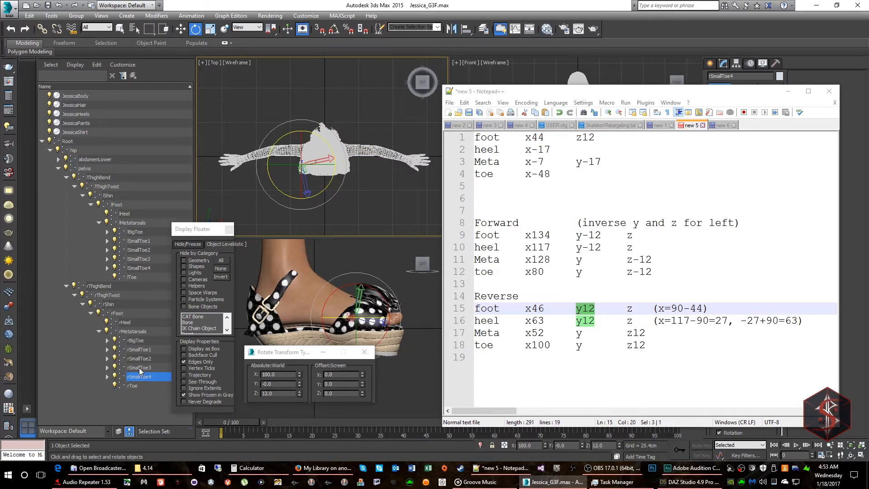
left_click(140, 367)
left_click(139, 358)
left_click(139, 350)
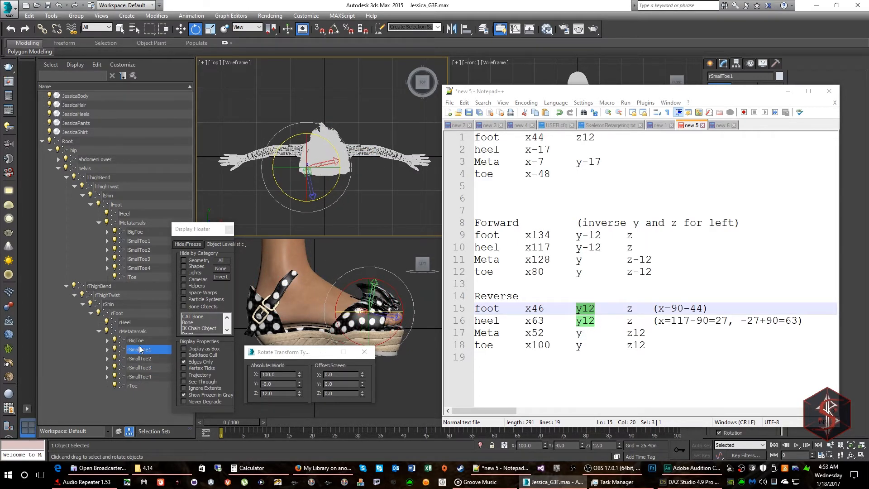
left_click(137, 340)
left_click(137, 333)
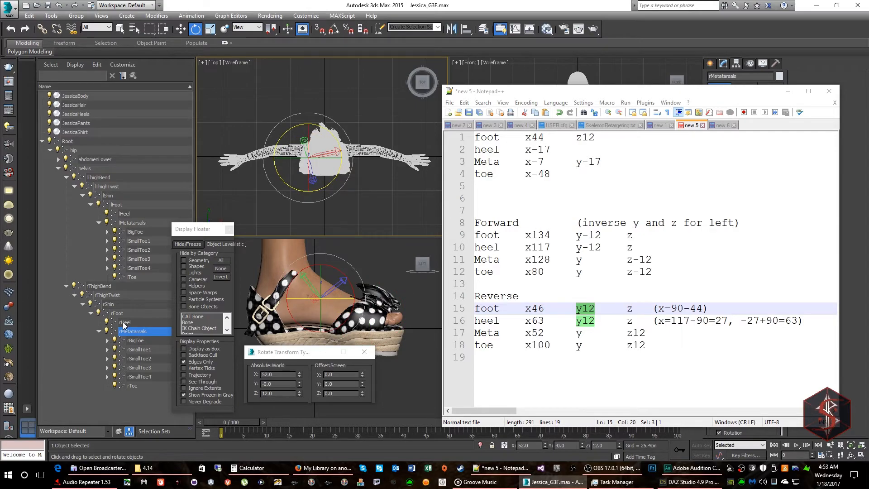
left_click(124, 322)
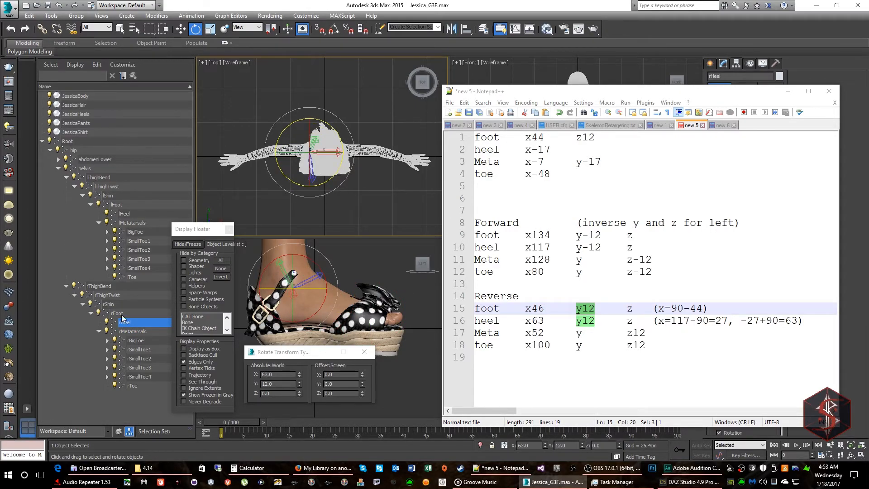
left_click(118, 314)
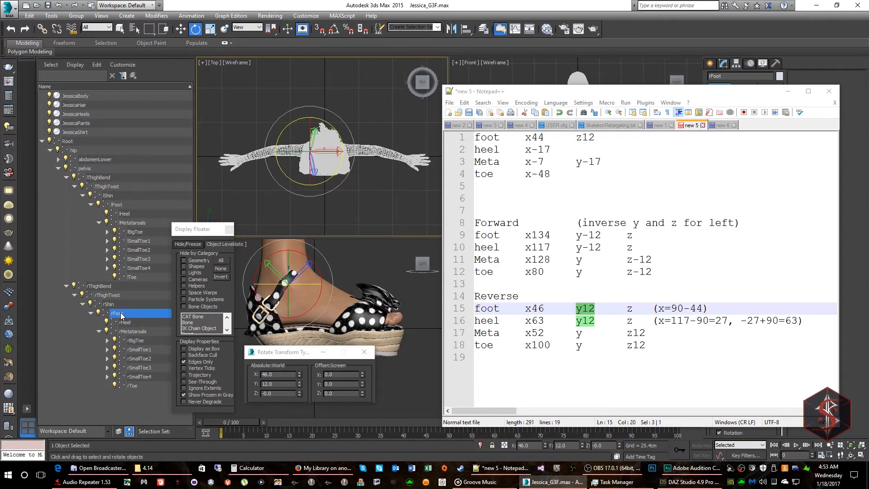
Step: Move the notes window off the viewports and turn off Affect Pivot Only for the rFoot bone
left_click(531, 94)
left_click_drag(531, 93, 868, 116)
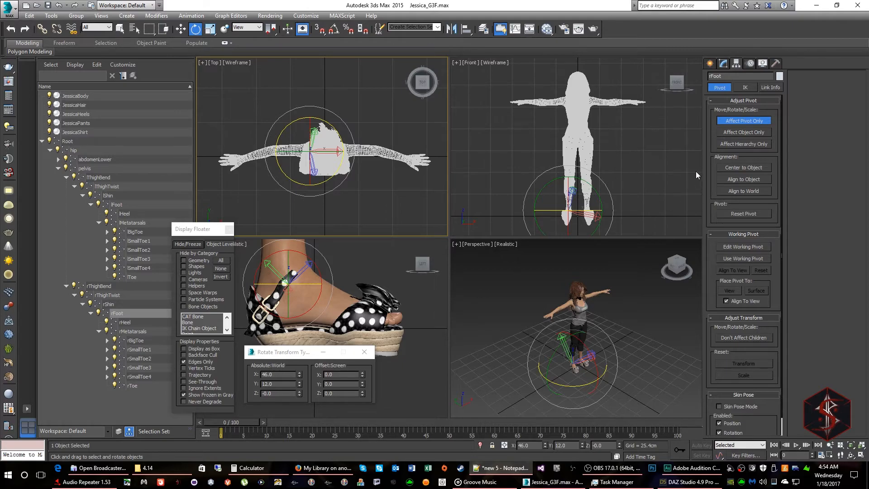
left_click(749, 120)
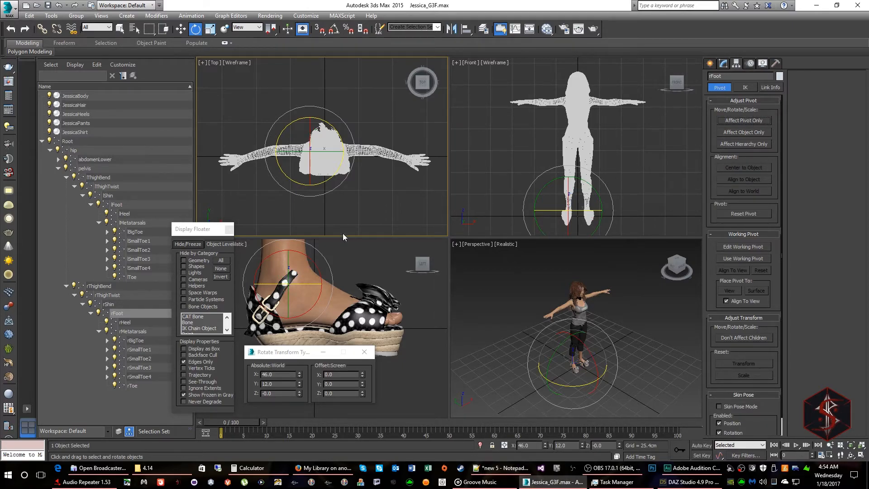
right_click(468, 301)
scroll(574, 367, "up", 3)
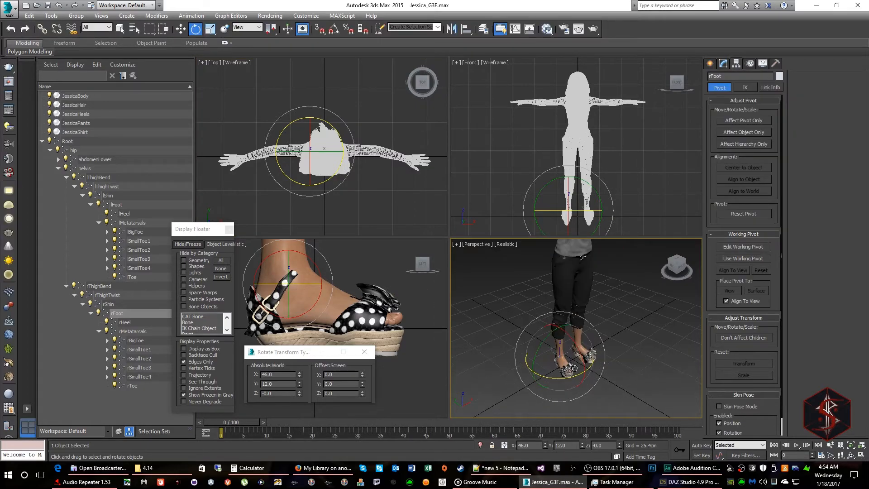
scroll(574, 367, "up", 2)
scroll(574, 366, "up", 2)
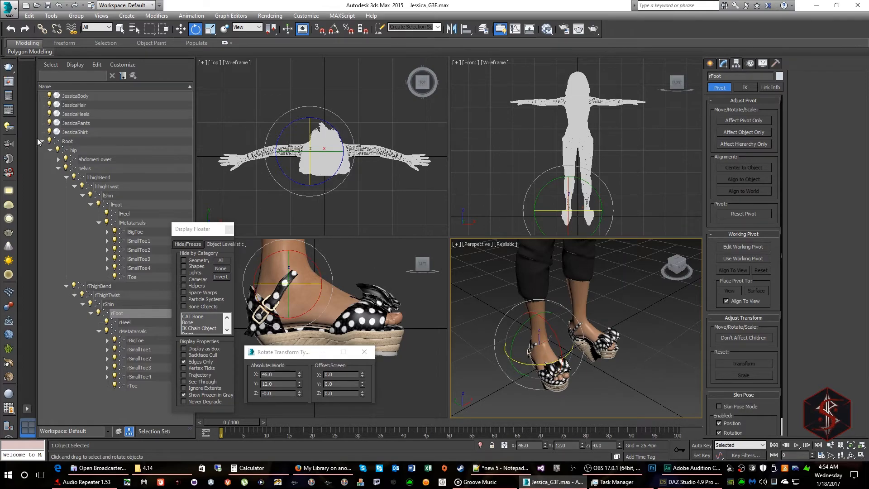
Step: Enable Always Deform in the Skin modifiers of JessicaBody and JessicaHeels
left_click(81, 96)
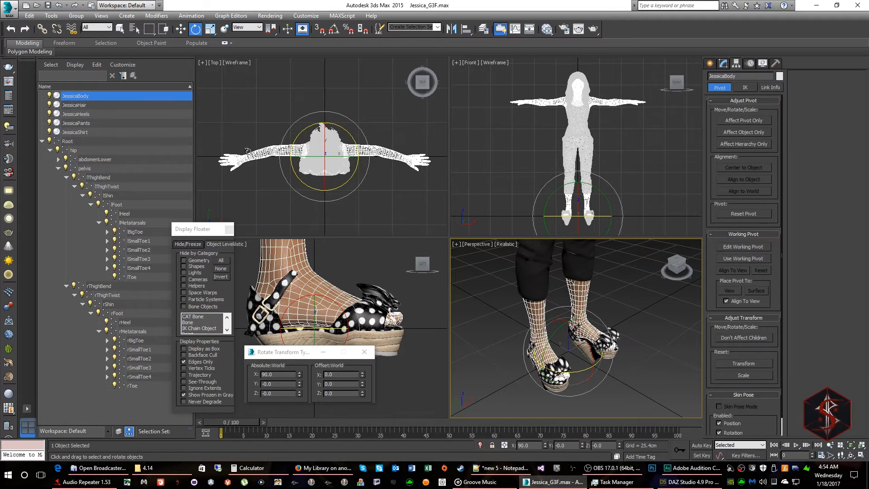
left_click(724, 64)
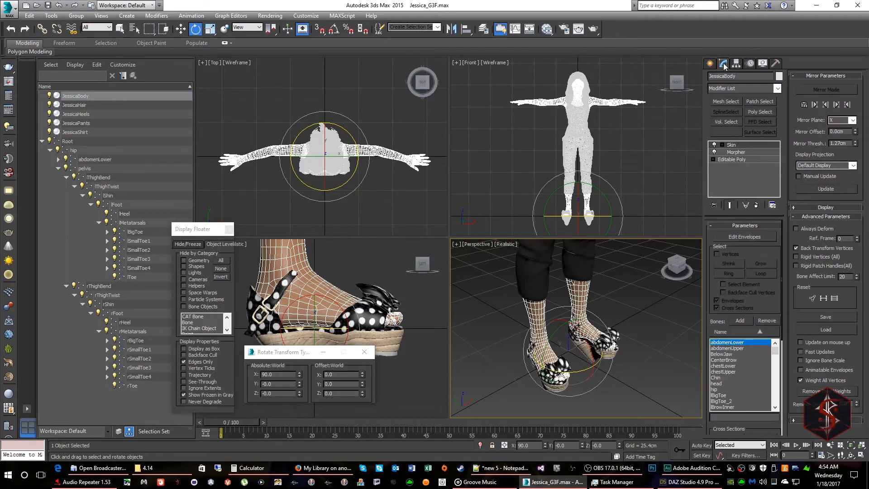
left_click(796, 229)
left_click(89, 115)
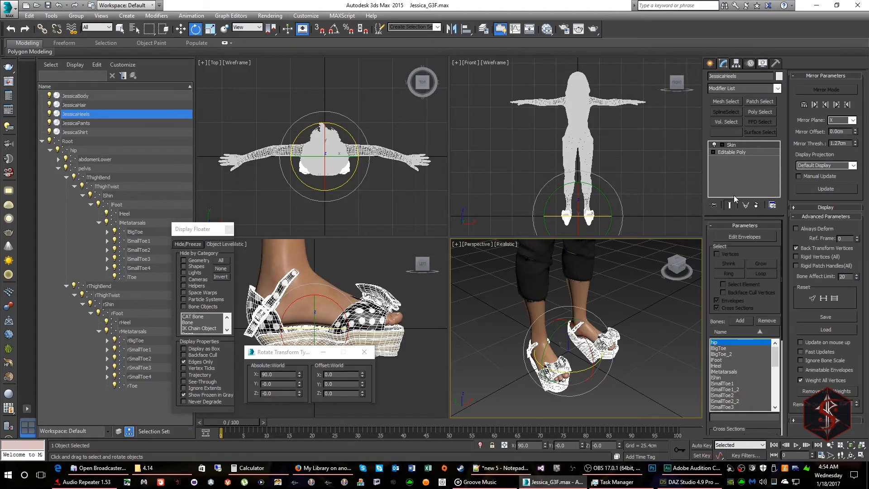
left_click(794, 227)
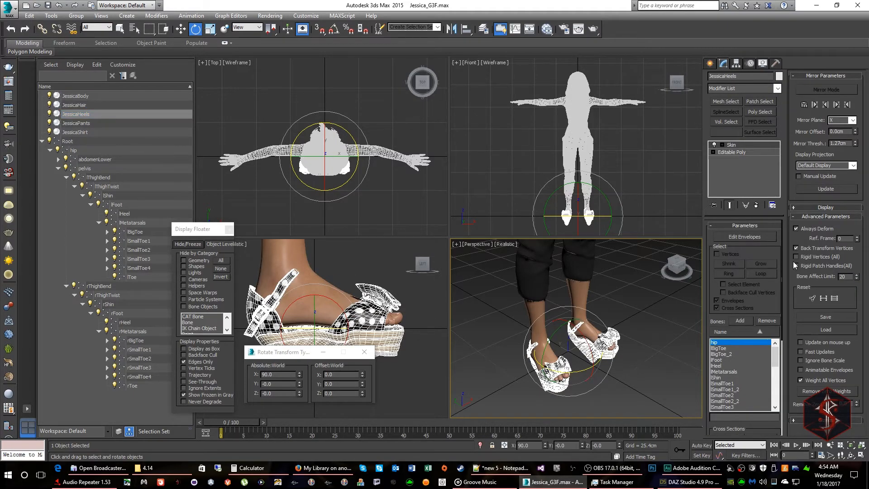
Step: Rotate the lFoot, lHeel and lMetatarsals bones to absolute world X 90 and Y 0
left_click(120, 205)
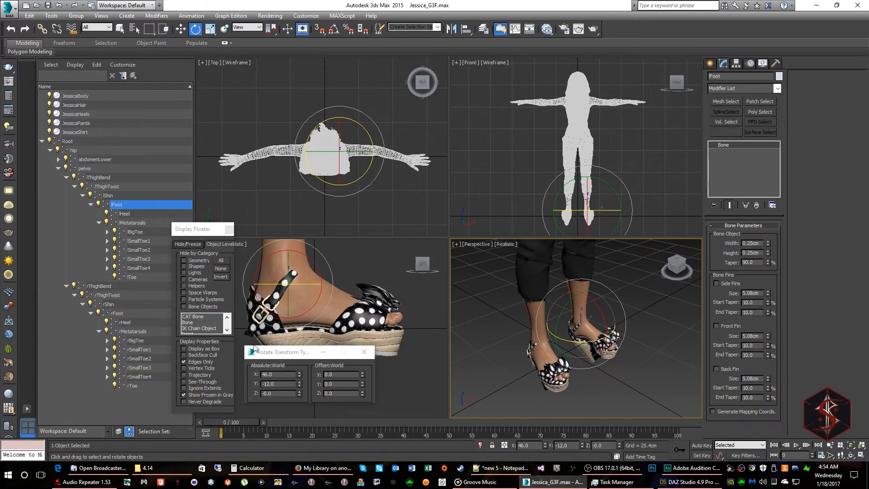
left_click(283, 374)
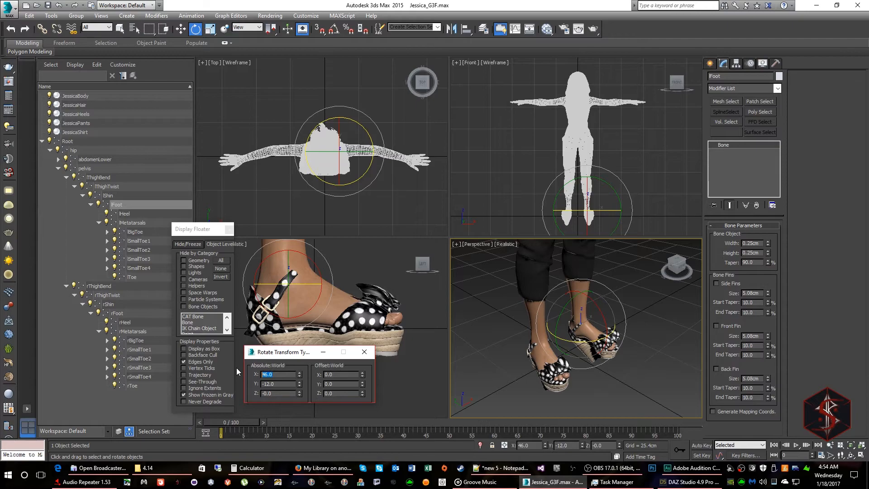
type("90")
key("Tab")
type("0")
key("Return")
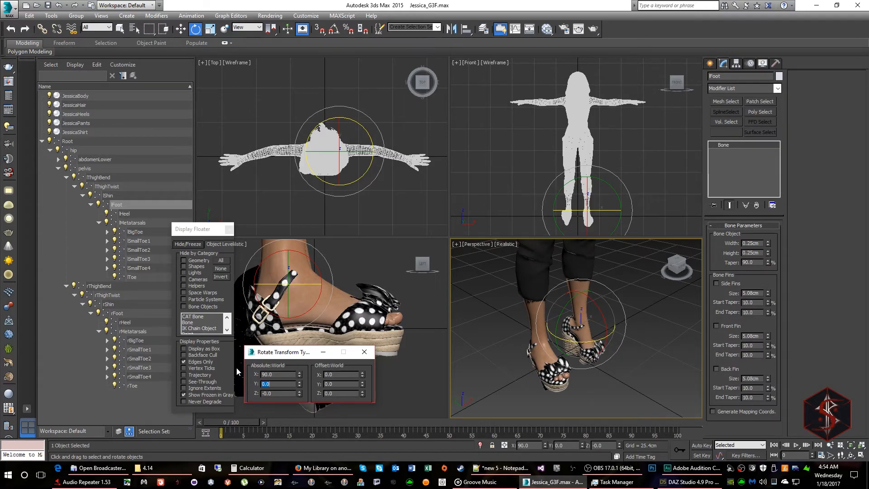
key("Tab")
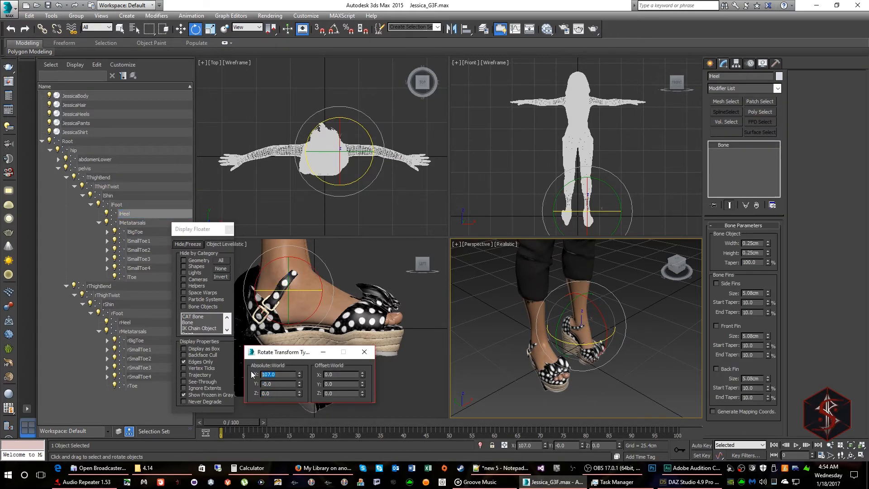
left_click(133, 223)
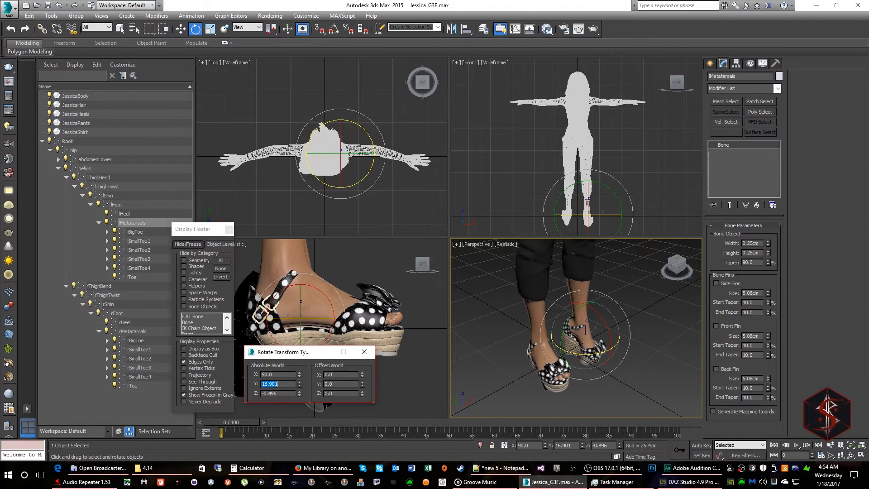
Step: Rotate the lBigToe, lSmallToe1 and lSmallToe2 bones to absolute world X 90
left_click(135, 231)
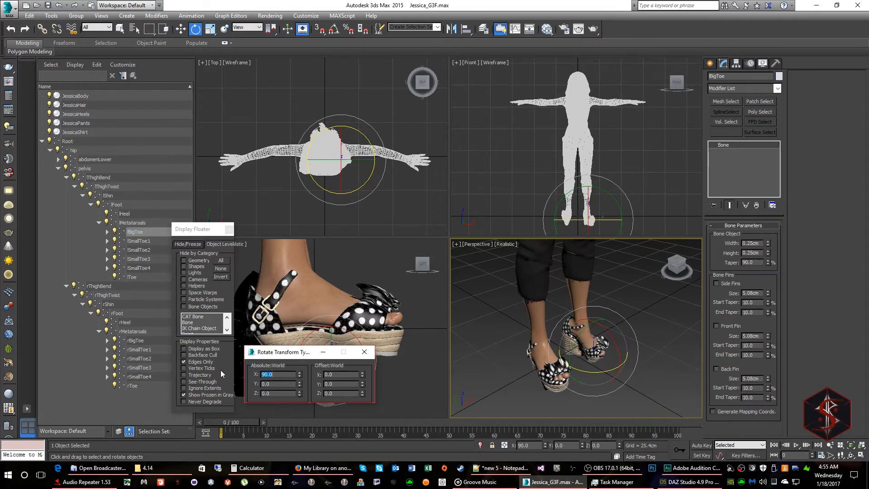
left_click(138, 240)
key("Return")
left_click(147, 250)
type("90")
left_click_drag(277, 374, 226, 362)
key("Return")
Step: Rotate the lSmallToe3 and lSmallToe4 bones to absolute world X 90
left_click(148, 259)
type("90")
key("Return")
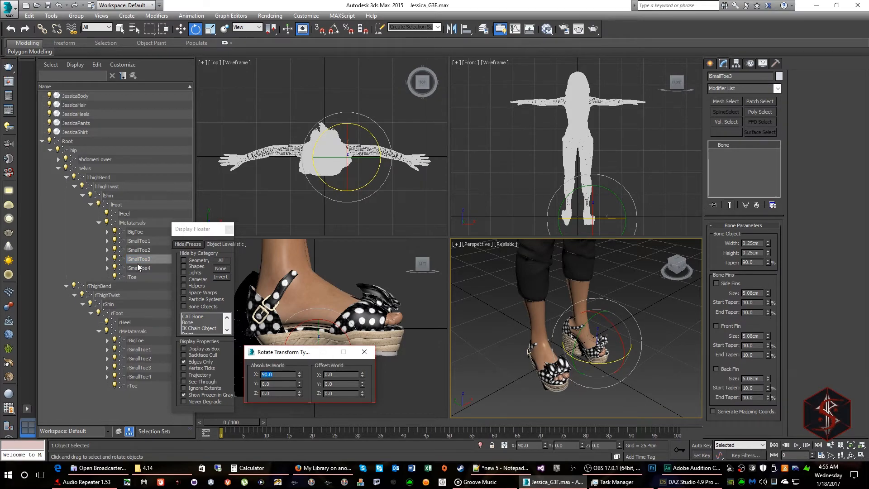
left_click(138, 266)
left_click_drag(277, 375, 226, 377)
type("90")
key("Return")
Step: Rotate the rFoot, rHeel and rMetatarsals bones to absolute world X 90, Y 0 and Z 0
left_click(117, 313)
left_click_drag(277, 393, 230, 363)
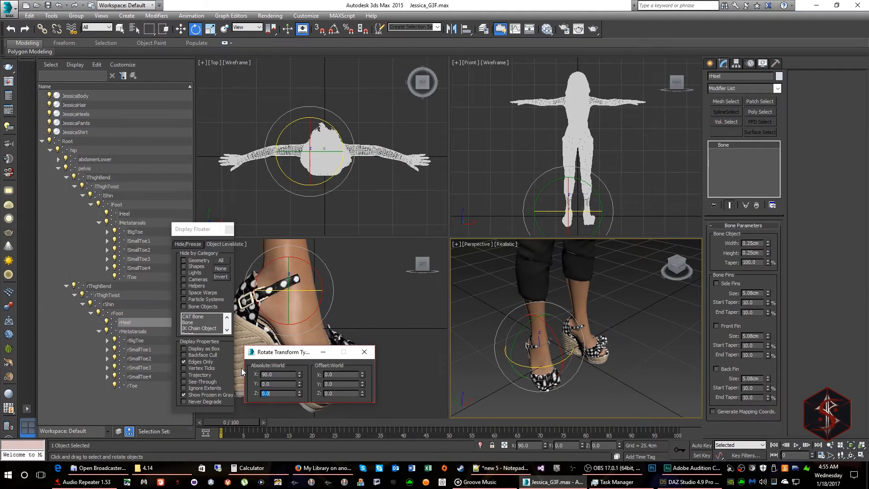
left_click(133, 331)
left_click_drag(277, 384, 227, 366)
type("0")
key("Tab")
type("0")
key("Return")
Step: Rotate the rBigToe and rSmallToe1 through rSmallToe4 bones to absolute world X 90
left_click(136, 340)
type("90")
left_click(139, 350)
left_click(139, 358)
left_click(147, 368)
left_click_drag(277, 374, 247, 376)
type("90")
key("Return")
left_click(147, 377)
type("90")
key("Return")
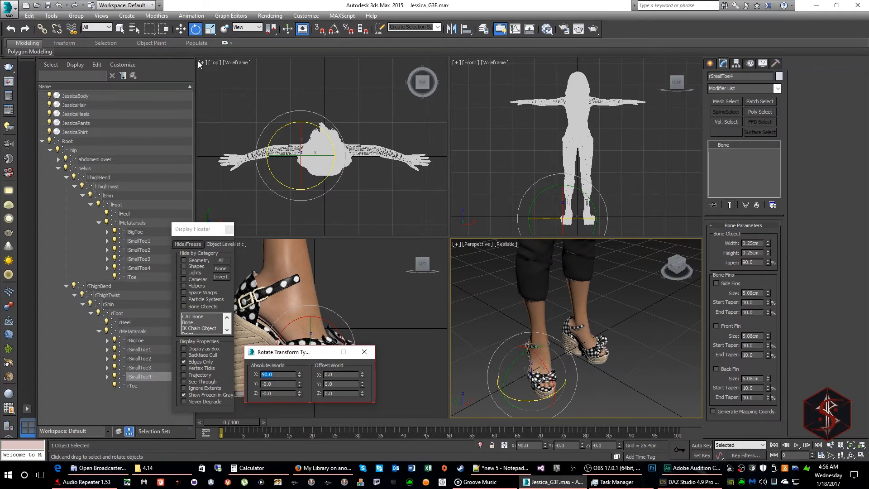
Step: Select the Root bone and maximize the Perspective viewport to examine both feet in their high heels
left_click(77, 142)
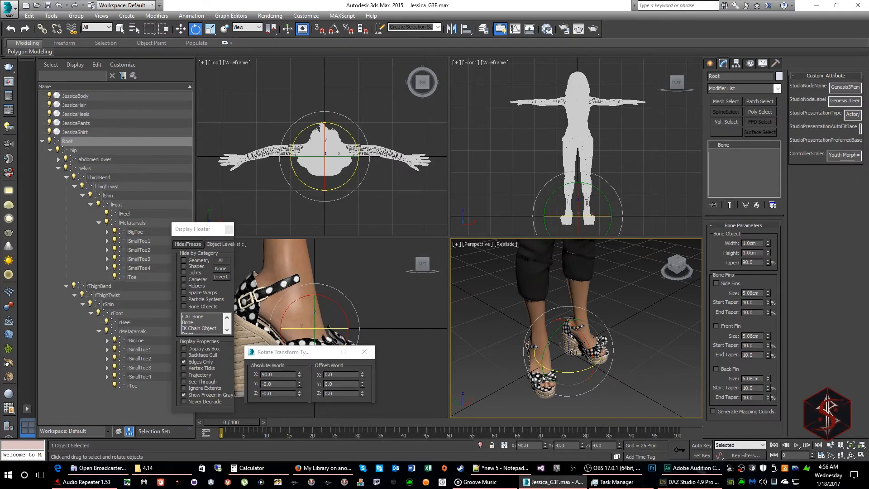
scroll(572, 351, "up", 2)
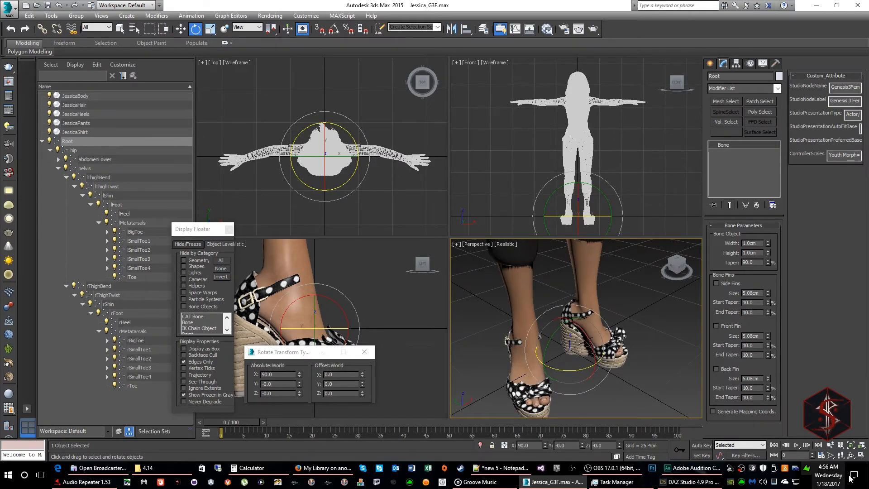
left_click(862, 455)
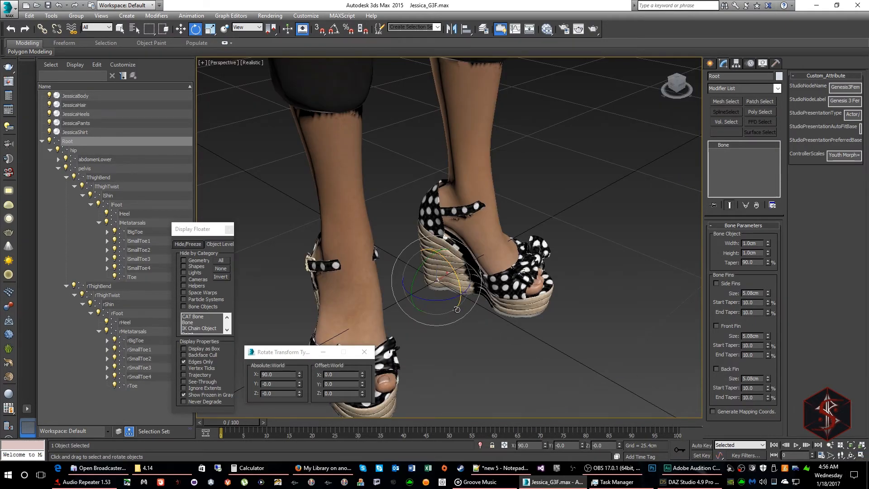
scroll(453, 294, "down", 2)
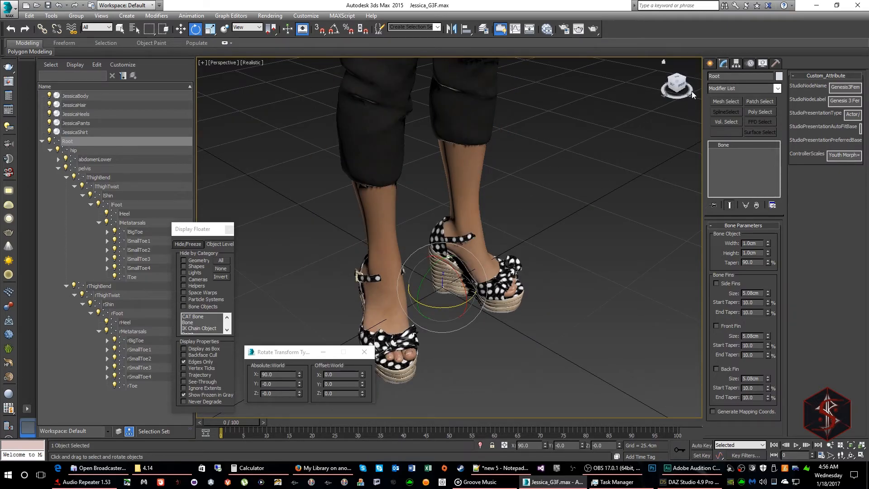
mouse_move(678, 84)
left_mouse_down()
mouse_move(654, 87)
mouse_move(672, 71)
mouse_move(678, 83)
left_mouse_up()
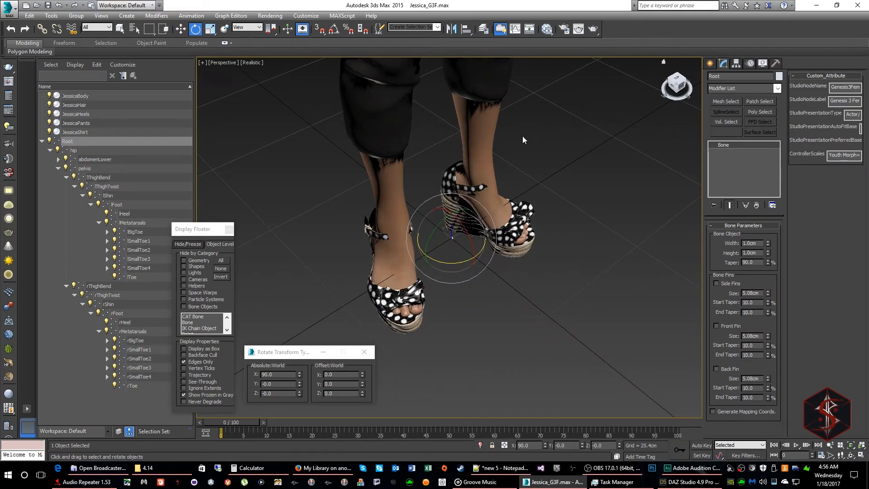
Step: Select the lMetatarsals, lBigToe, lSmallToe1 and lSmallToe2 bones one after another to check their world rotations
left_click(138, 223)
left_click(136, 232)
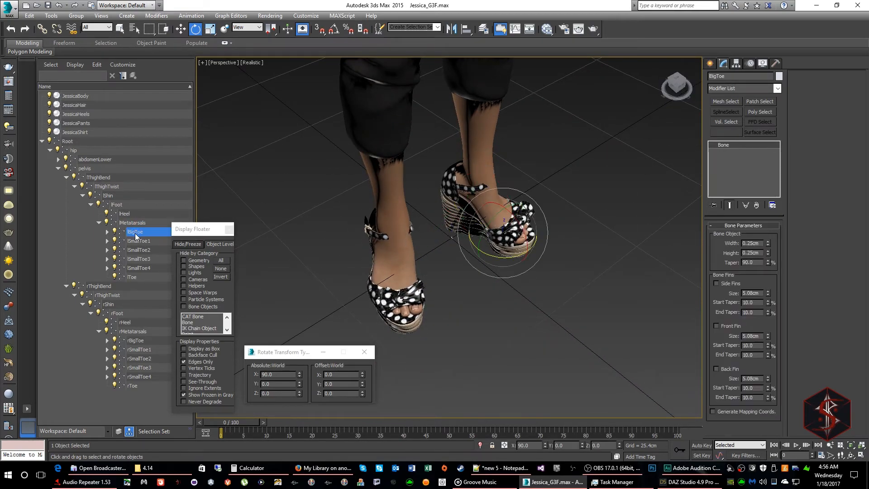
left_click(137, 241)
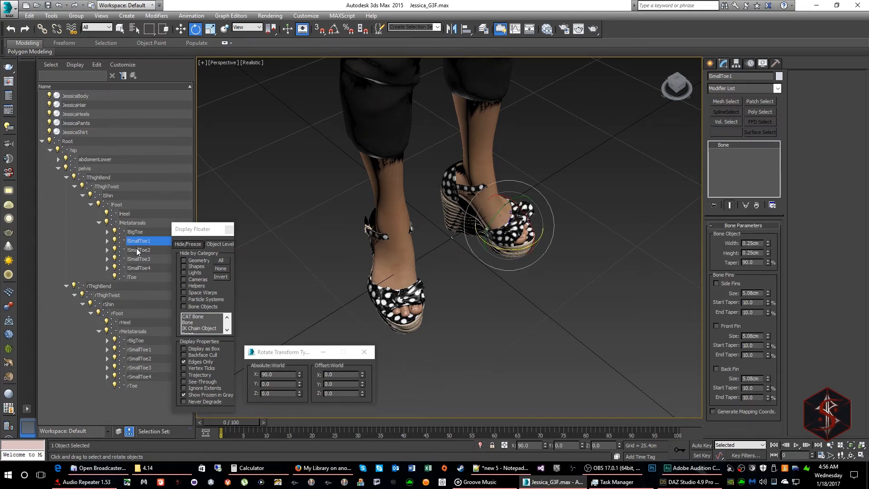
left_click(138, 250)
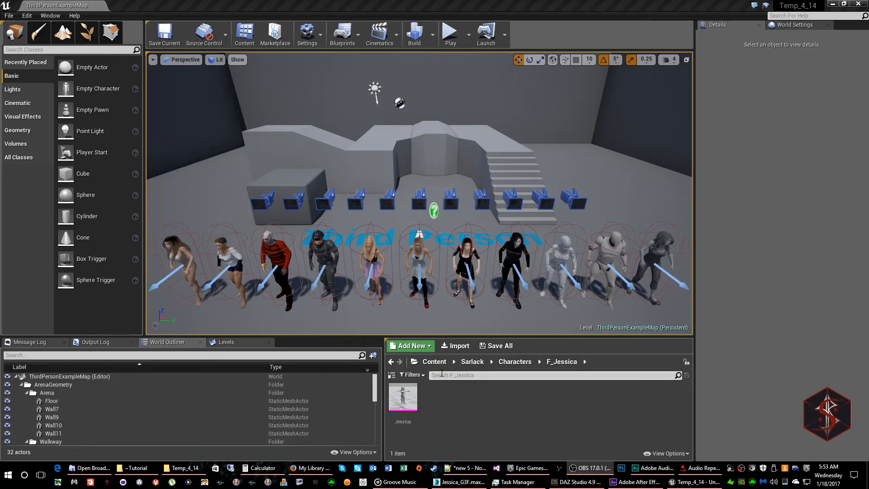
Step: Switch to Unreal Editor, open the Jessica skeletal mesh and dock its editor beside the ThirdPersonExampleMap tab
double_click(410, 392)
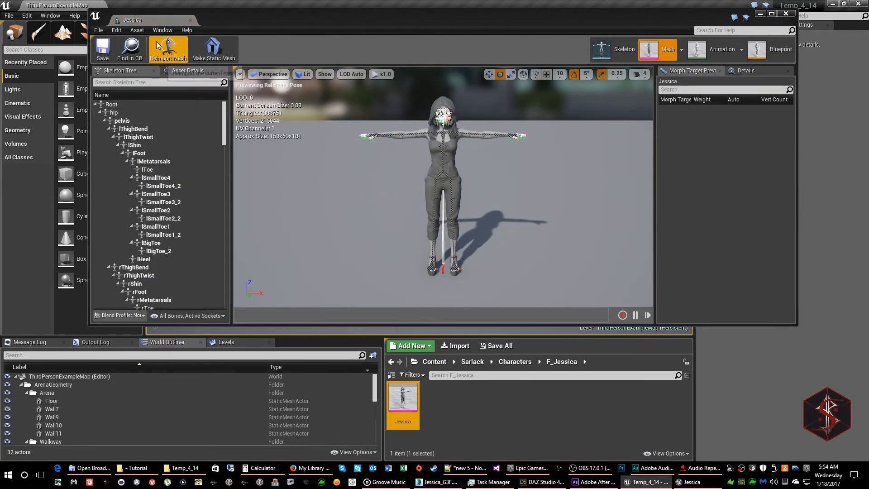
left_click_drag(131, 19, 144, 3)
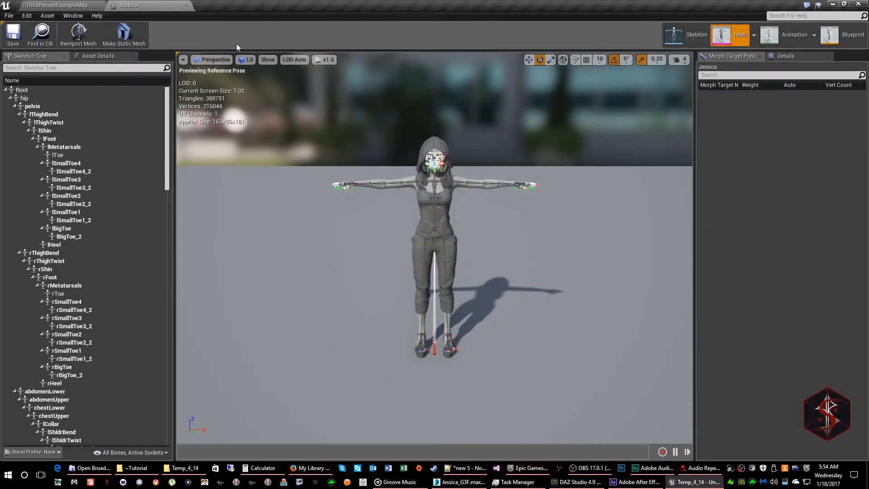
Step: Set the mesh preview to the Left view to inspect the foot bone axes, and reimport the Jessica mesh
left_click(202, 61)
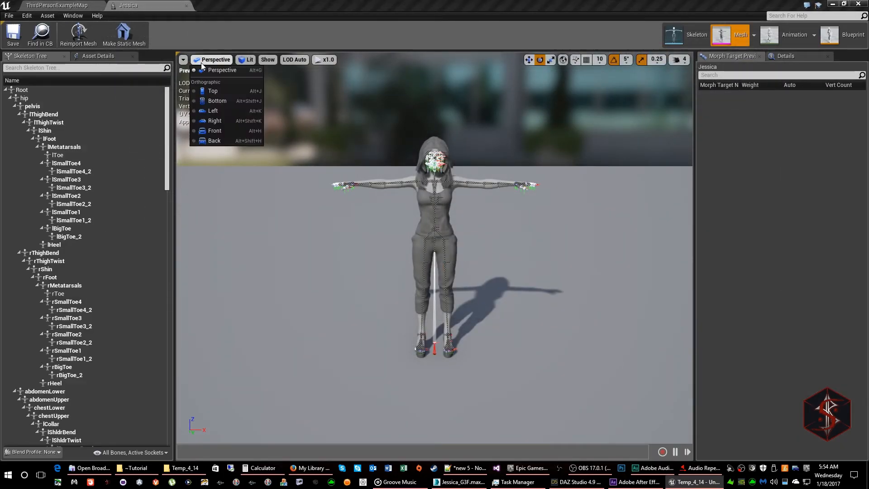
left_click(220, 111)
scroll(451, 313, "up", 10)
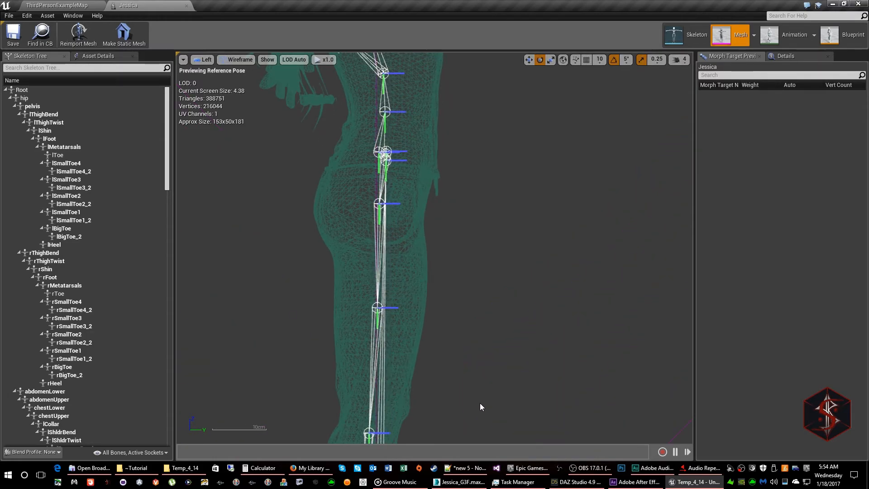
right_click_drag(480, 404, 513, 76)
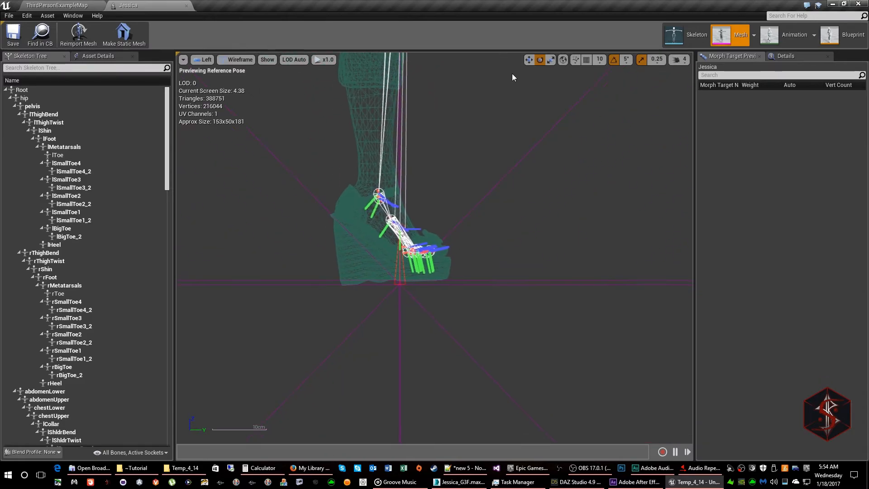
scroll(390, 254, "up", 1)
scroll(390, 257, "up", 5)
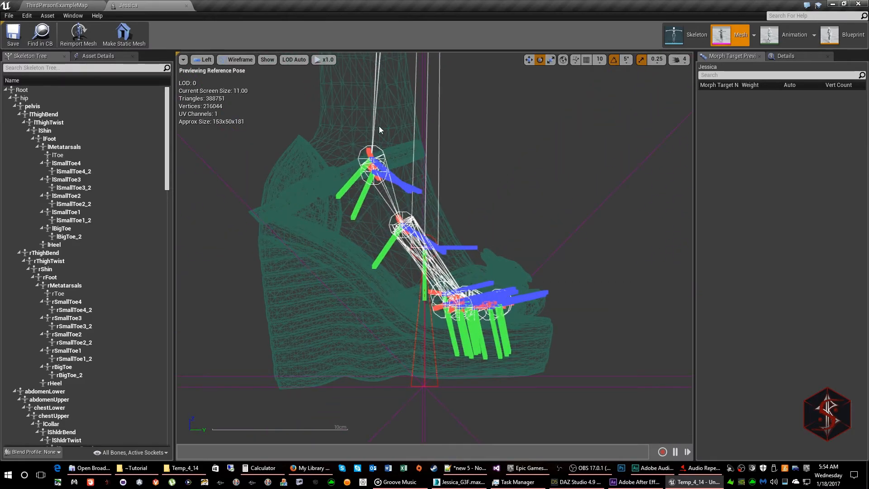
left_click(82, 38)
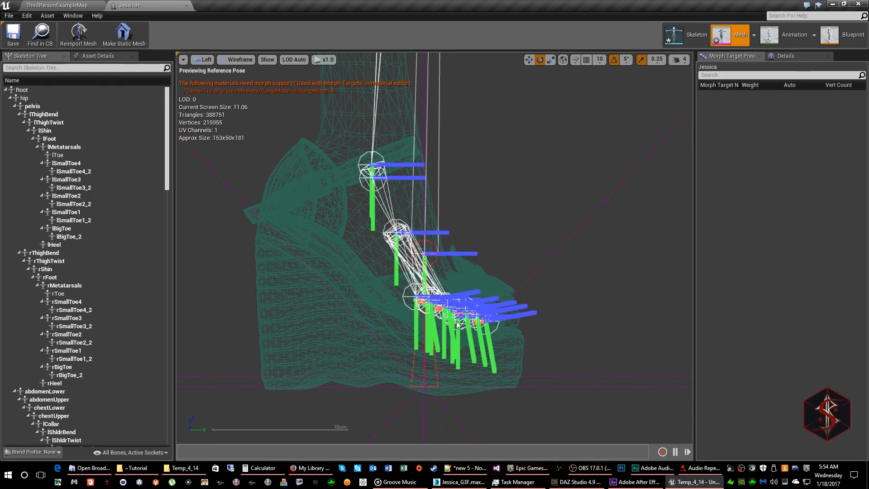
Step: Return to the ThirdPersonExampleMap level and examine Jessica's high-heeled feet up close
left_click(56, 5)
right_click_drag(432, 211, 473, 197)
key("w")
key("q")
key("e")
right_click_drag(415, 257, 417, 271)
key("w")
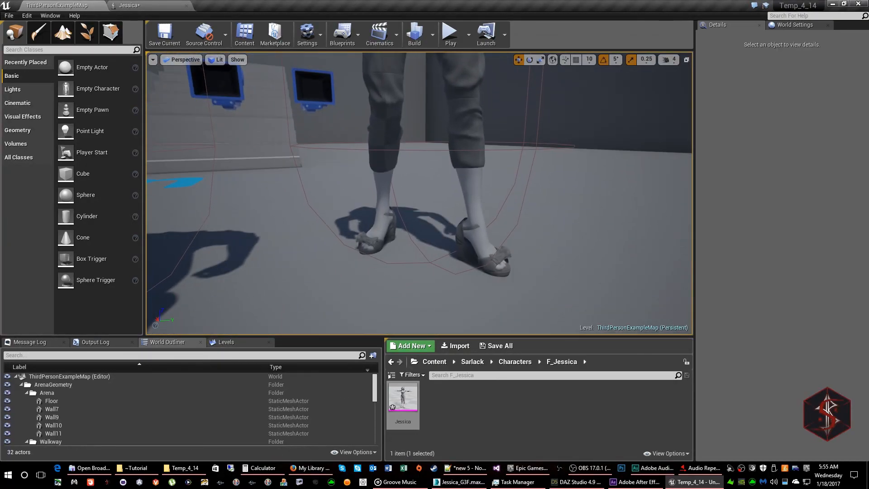
Step: Play the level in the editor to watch Jessica's feet animate, and stop the play session
left_click(451, 33)
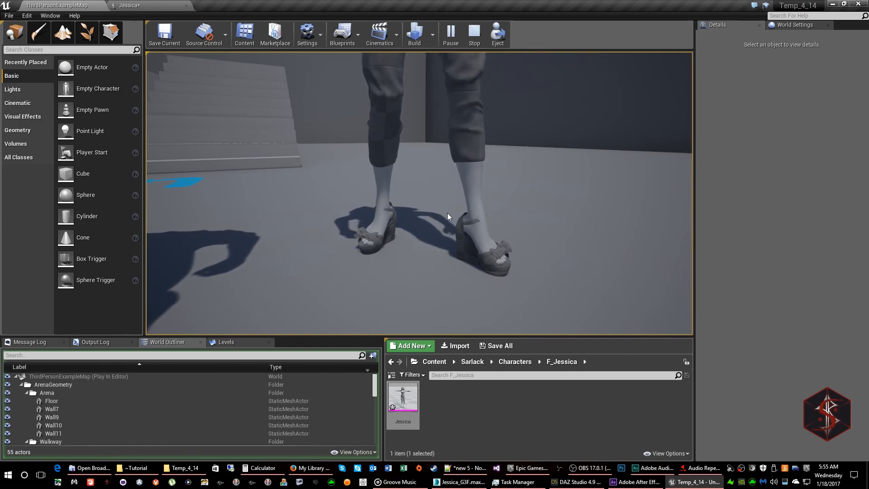
left_click(418, 288)
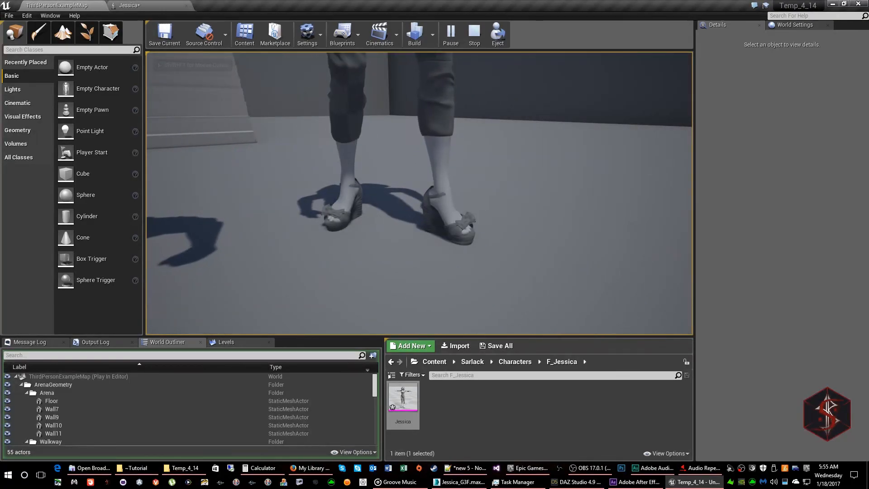
key("shift+F1")
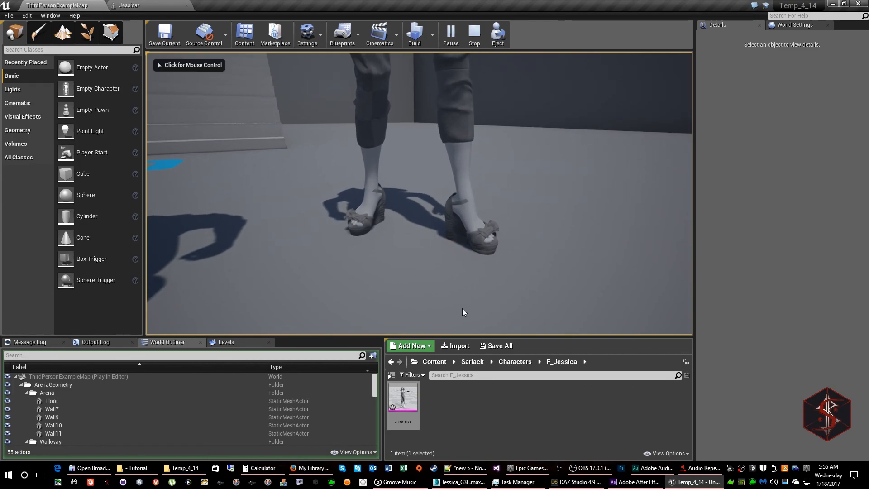
left_click(468, 30)
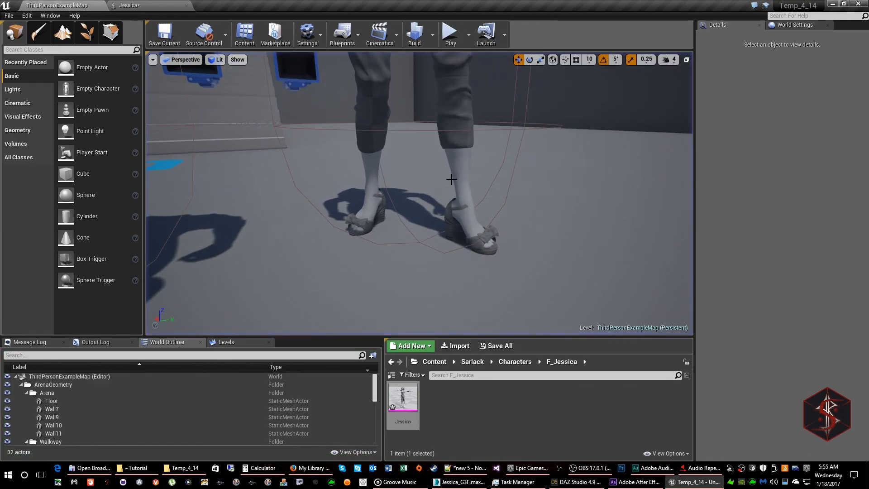